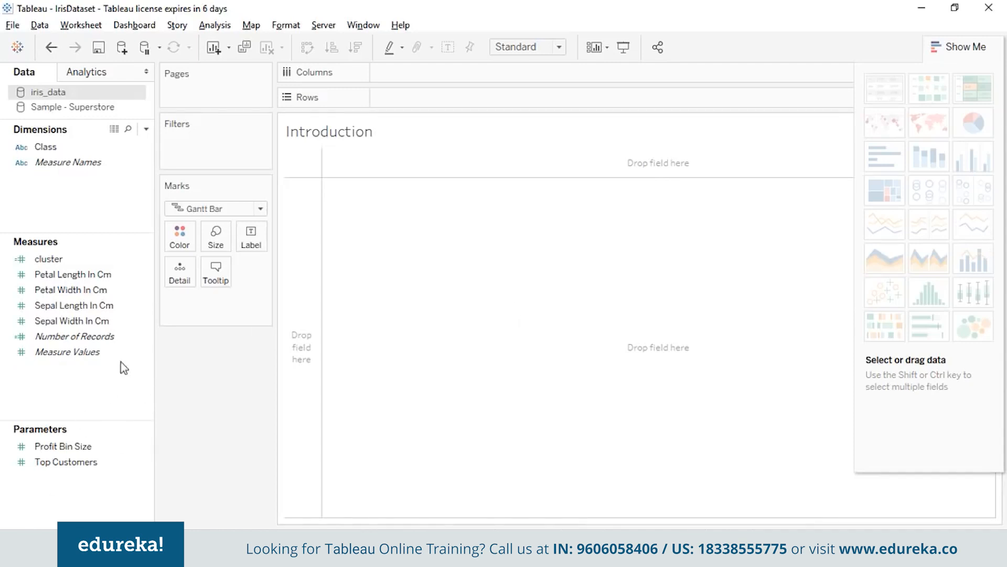
Select the Sample - Superstore data source and look through the columns of its Orders table
left_click(74, 108)
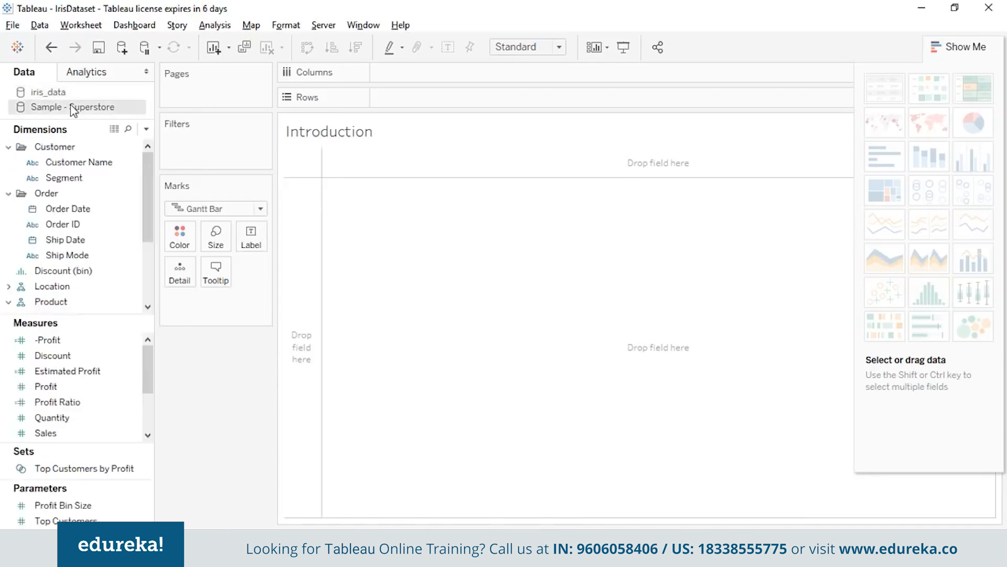
left_click(36, 522)
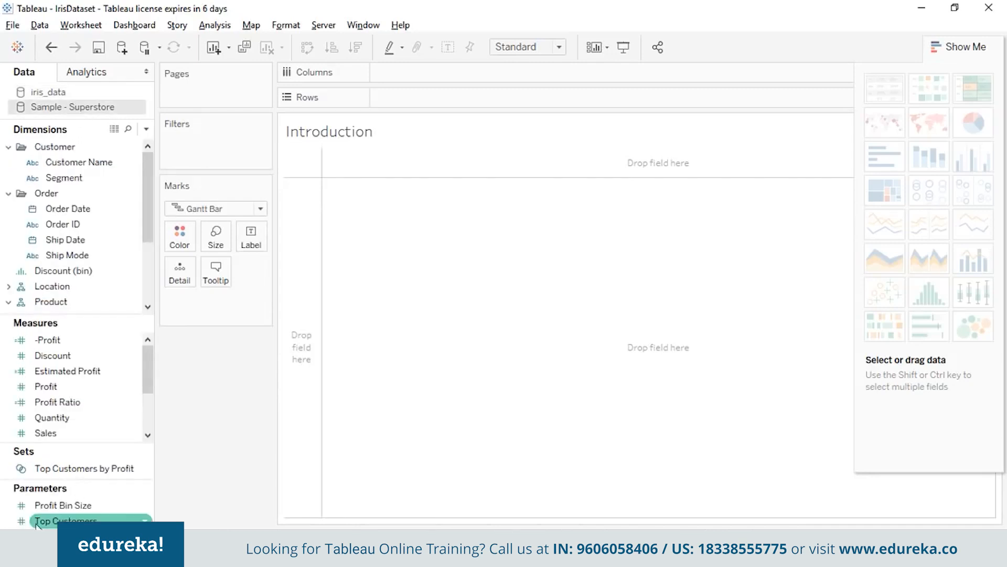
left_click(31, 536)
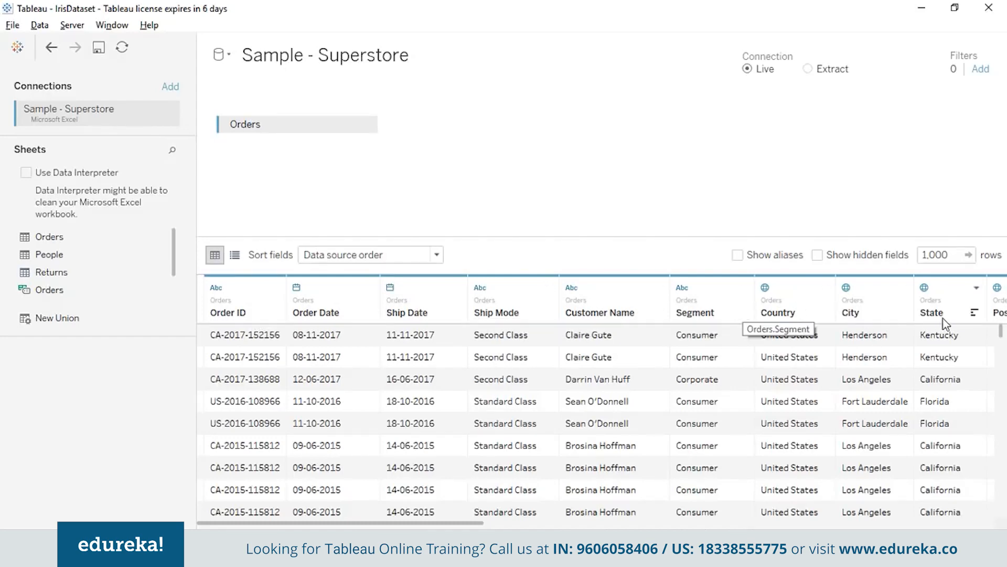
left_click_drag(445, 519, 504, 520)
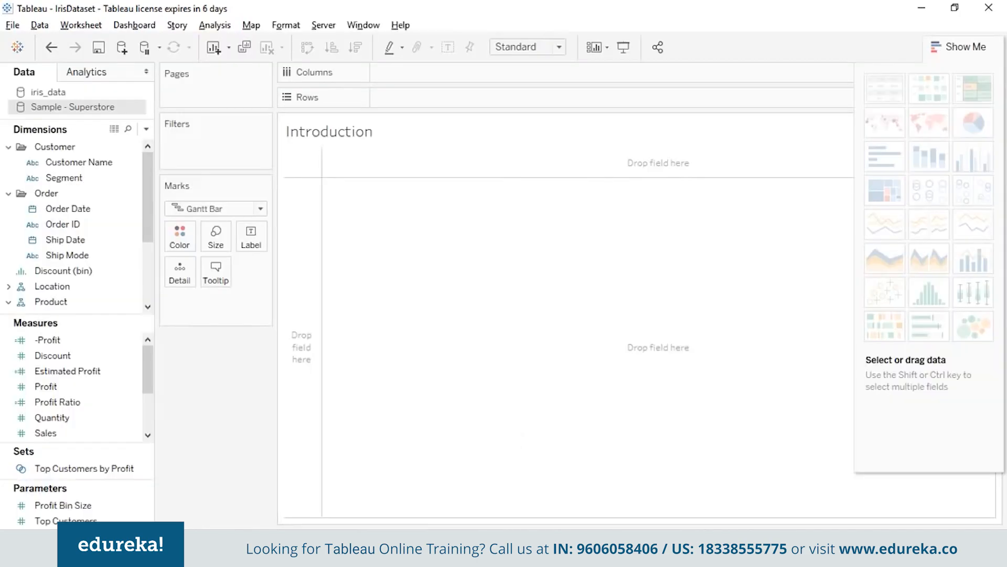
On the Forecasting worksheet, plot Sales in Rows against the year of Order Date in Columns
key("ctrl+Tab")
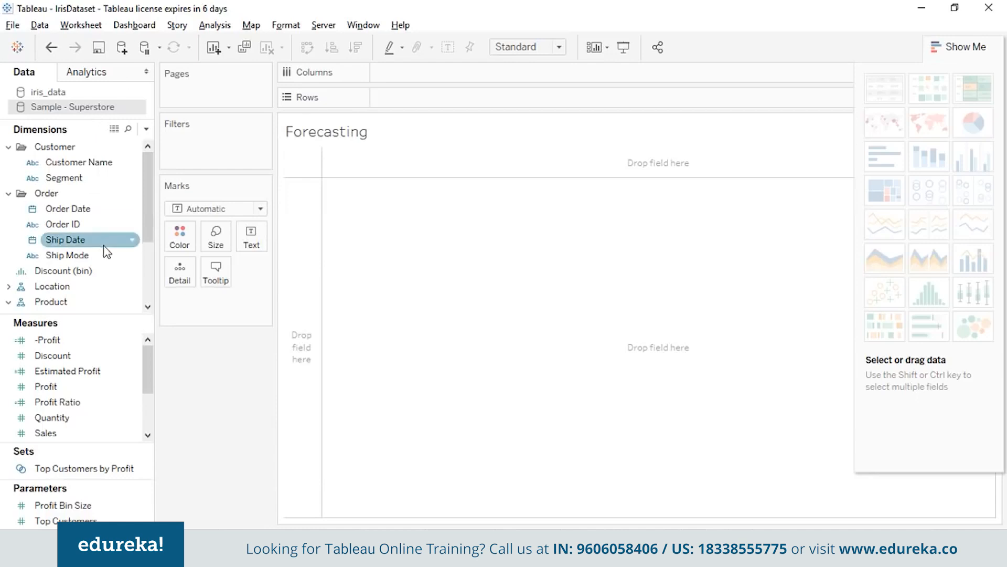
left_click_drag(93, 206, 436, 74)
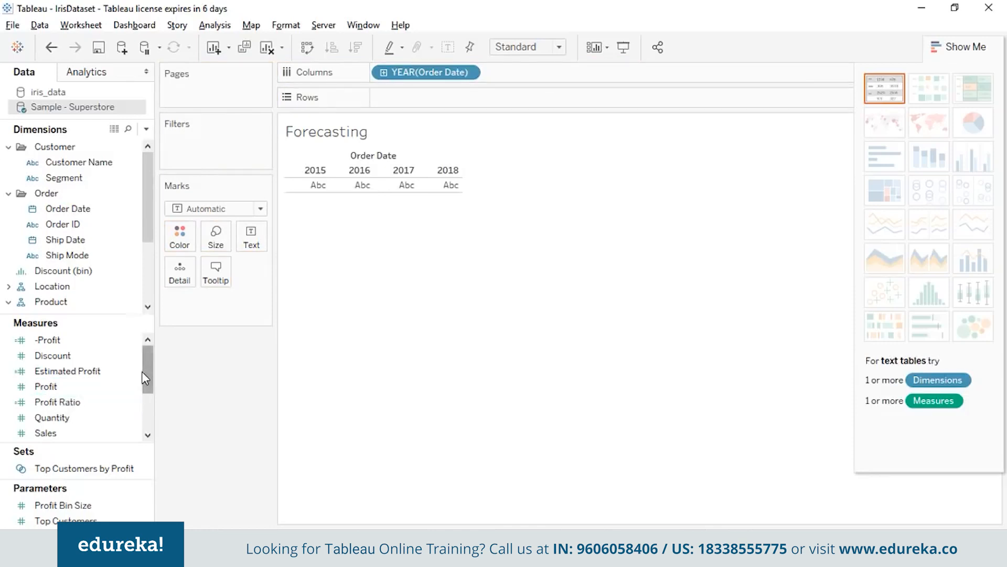
left_click_drag(110, 433, 464, 98)
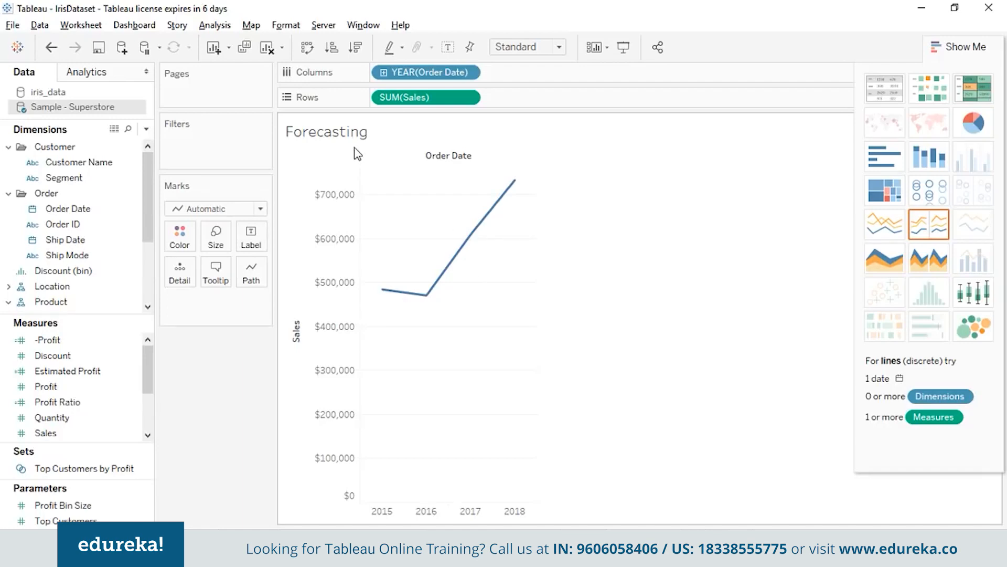
Show a forecast on the yearly sales line chart
left_click(213, 27)
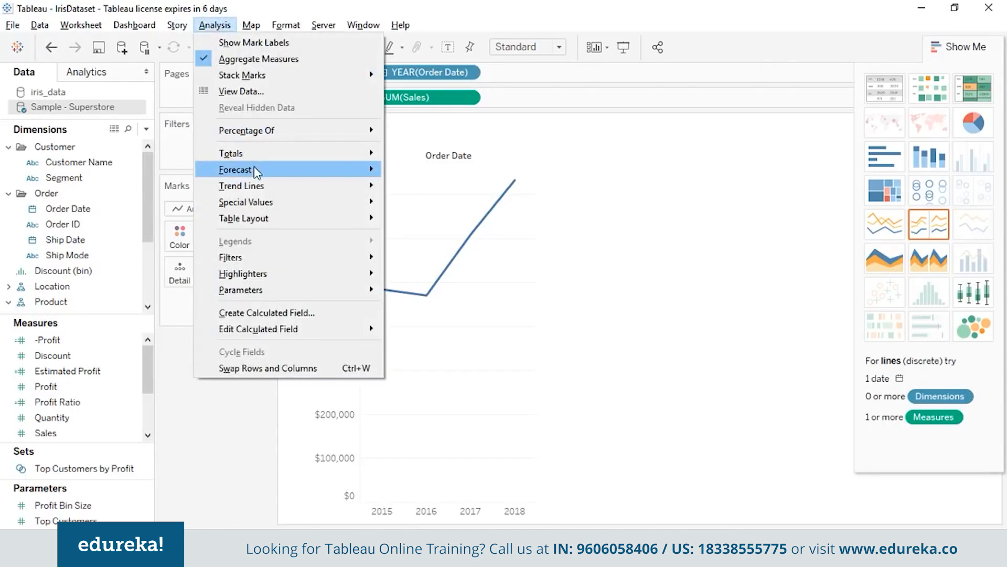
mouse_move(254, 168)
left_click(428, 171)
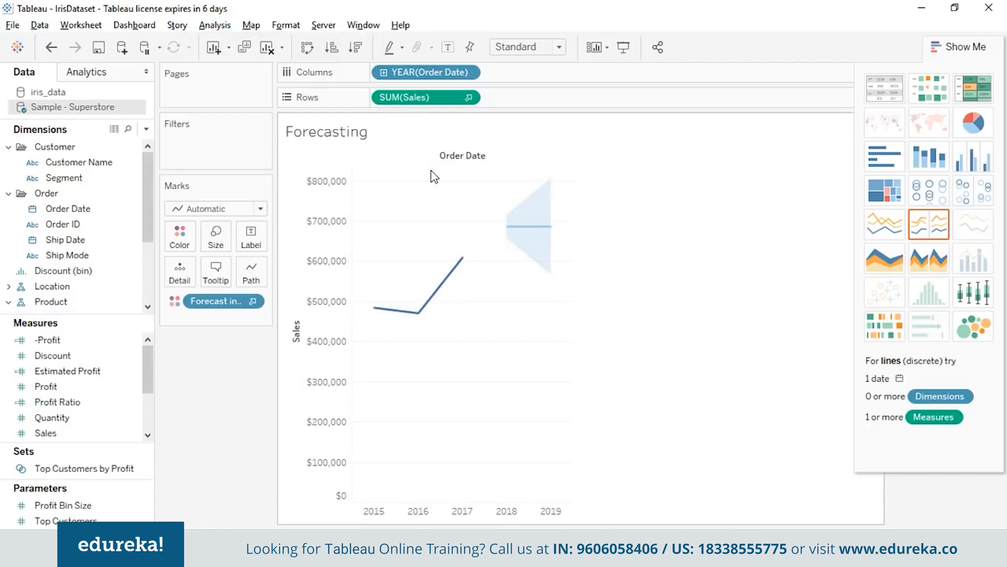
Edit the forecast options, review the model and aggregation choices, and set the forecast length to exactly 2 years
left_click(528, 237)
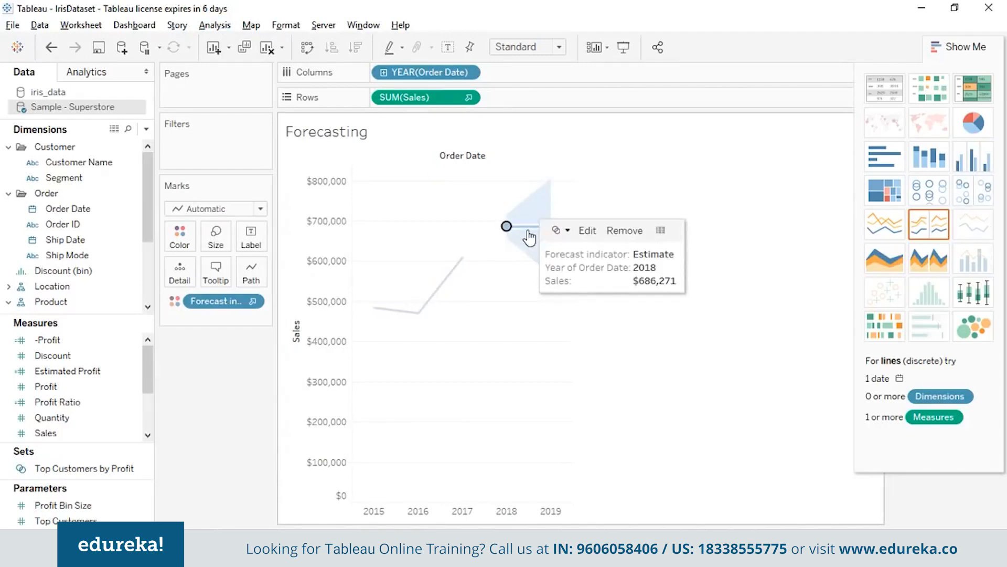
left_click(589, 230)
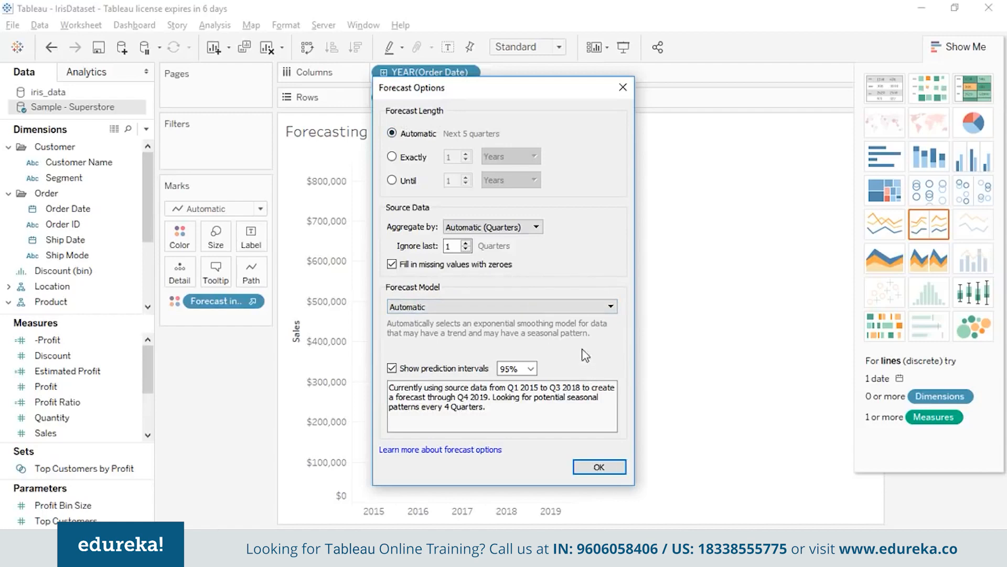
left_click(611, 309)
left_click(611, 309)
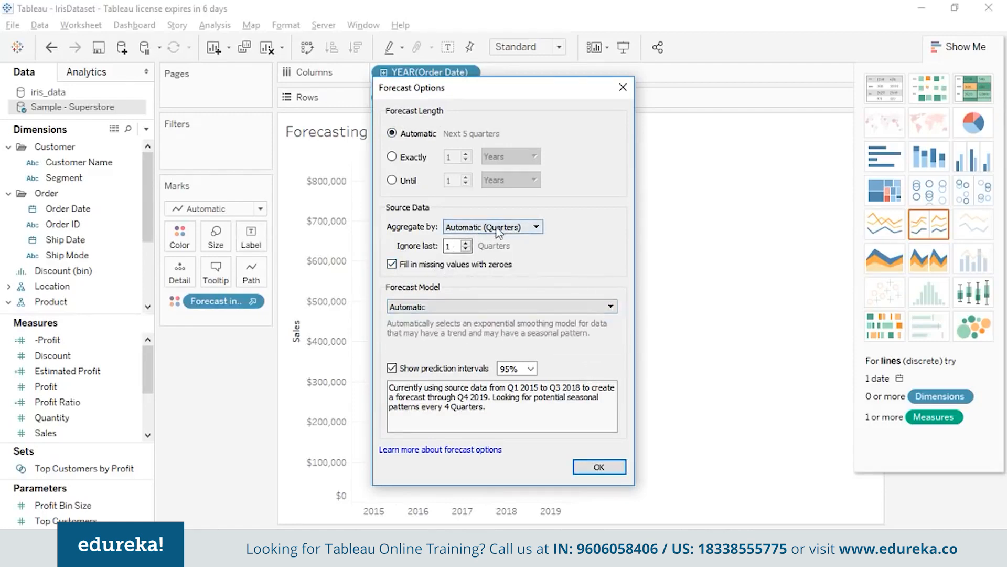
left_click(535, 229)
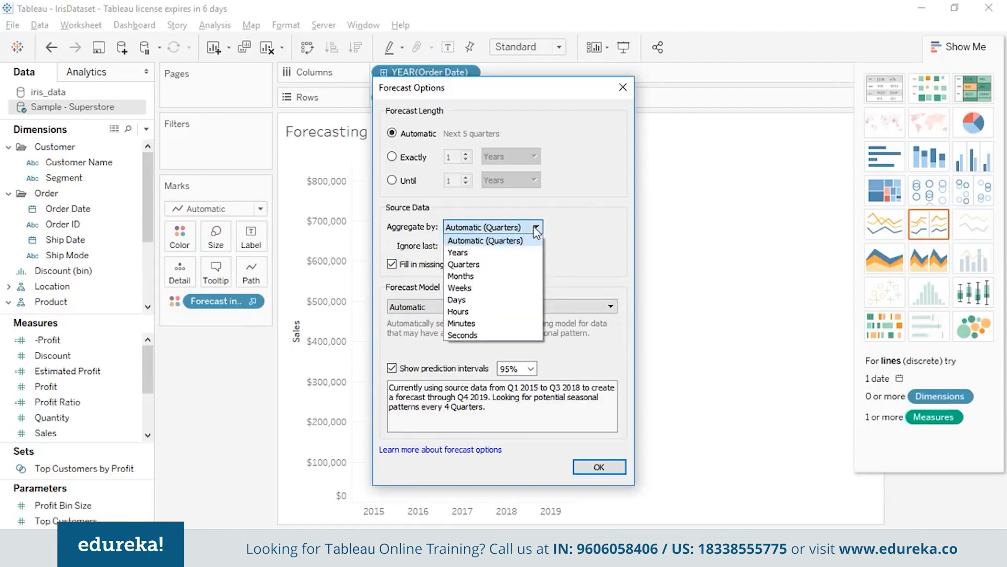
left_click(535, 230)
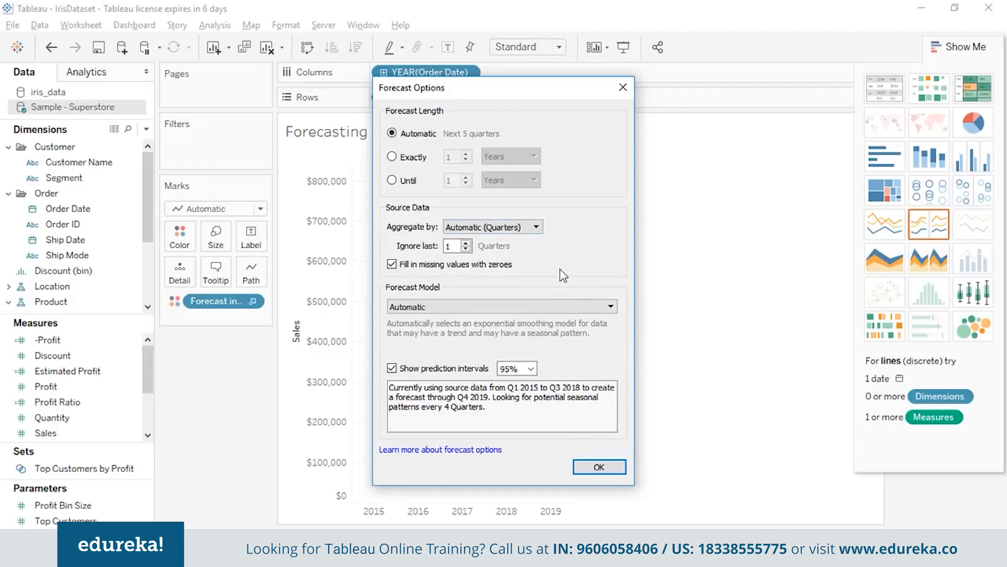
left_click(391, 157)
left_click(392, 180)
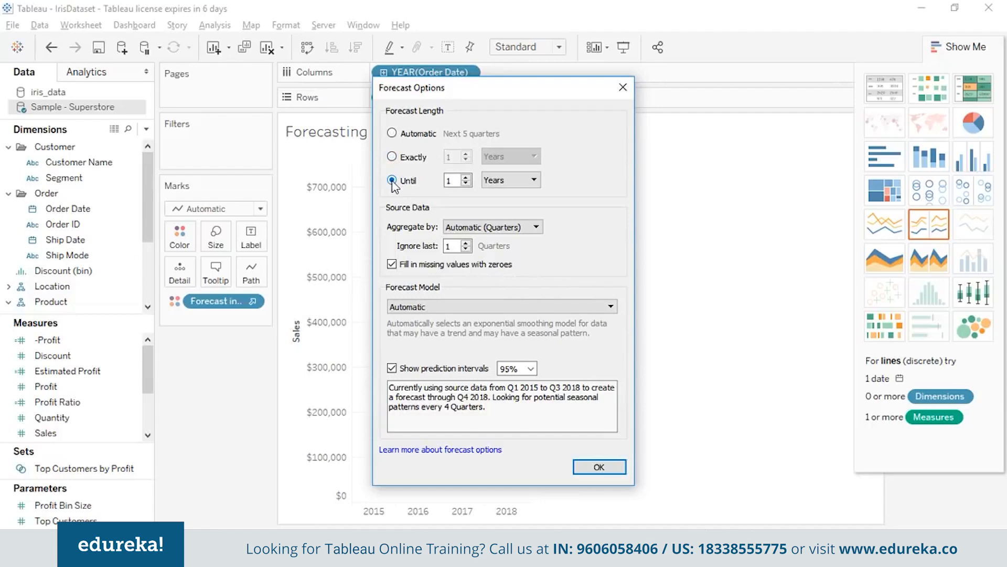
left_click(393, 157)
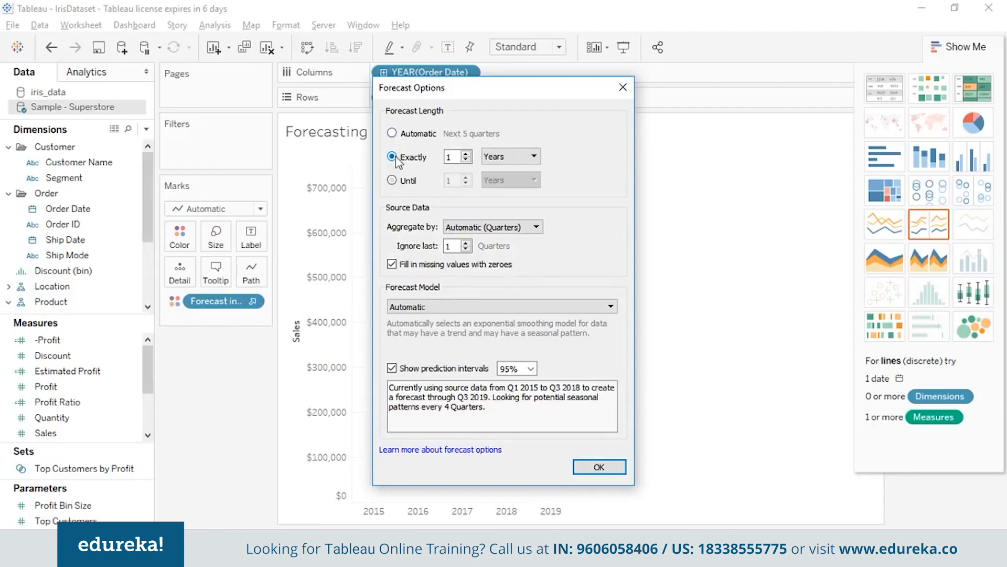
left_click(466, 155)
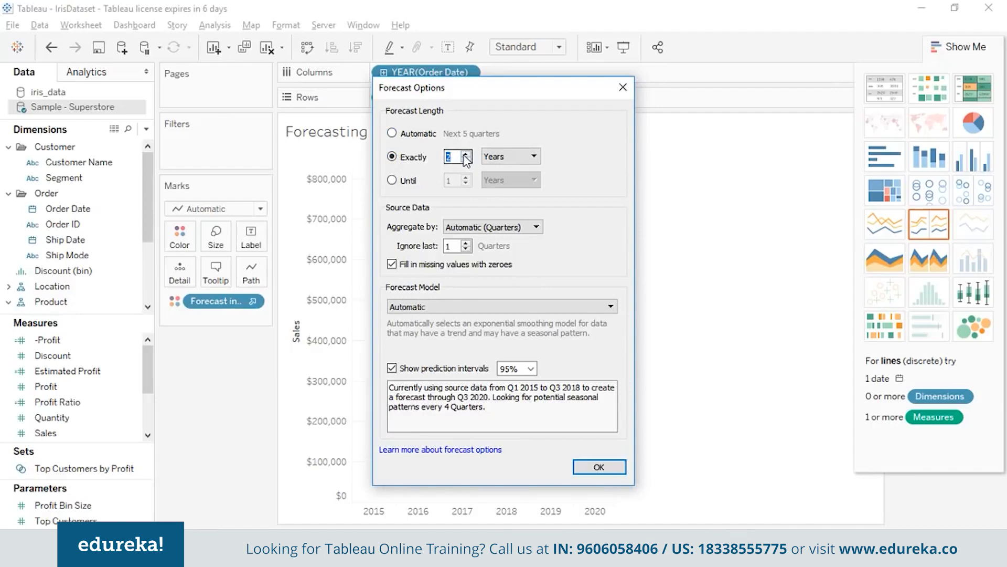
left_click(589, 468)
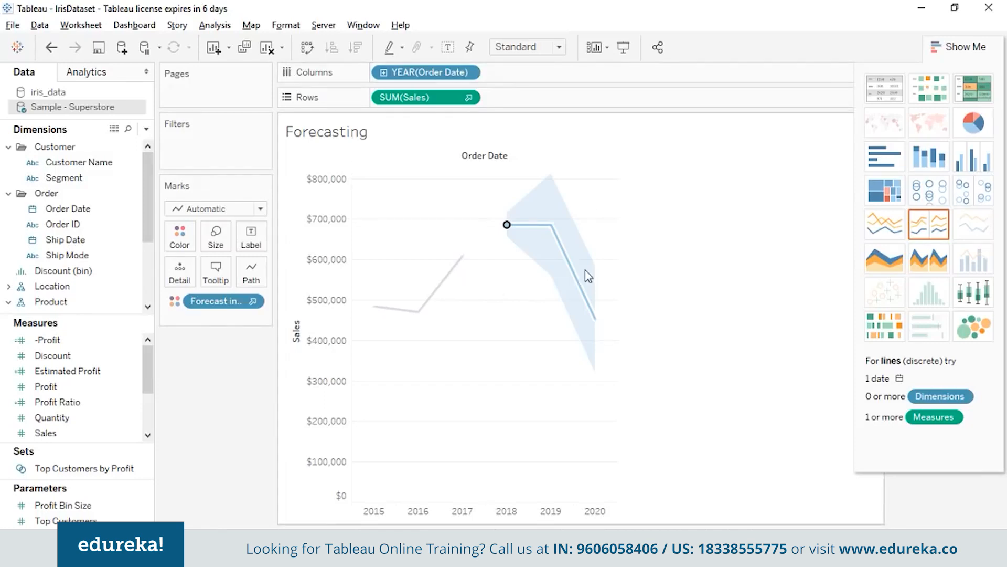
Review the forecast description's summary for the sales forecast, with its values shown as percentages
right_click(560, 224)
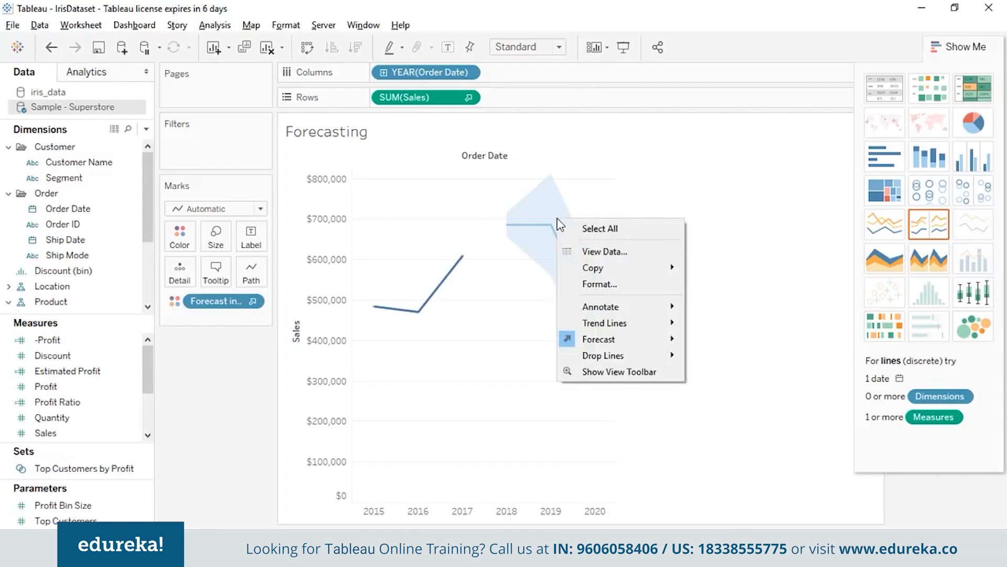
left_click(538, 229)
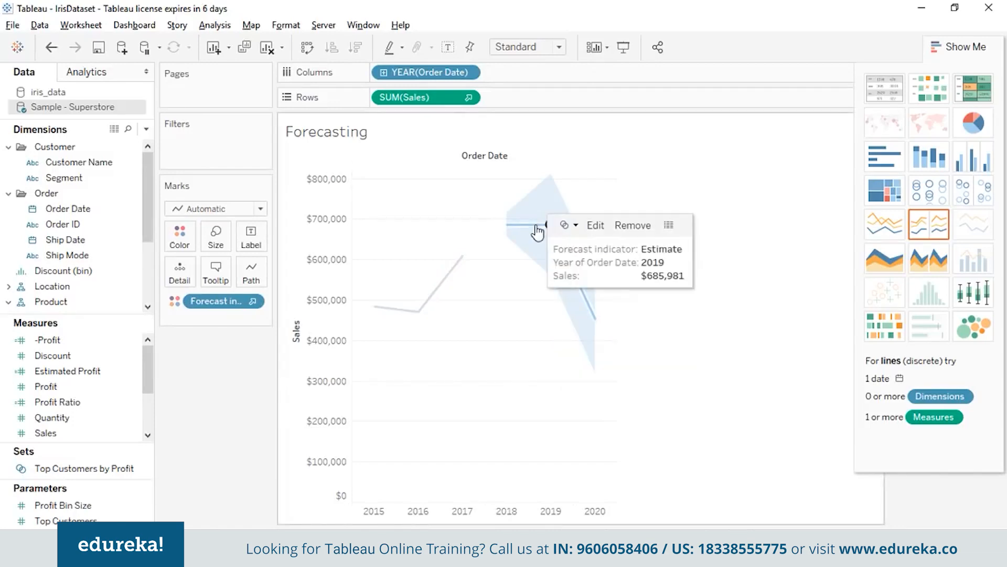
right_click(538, 231)
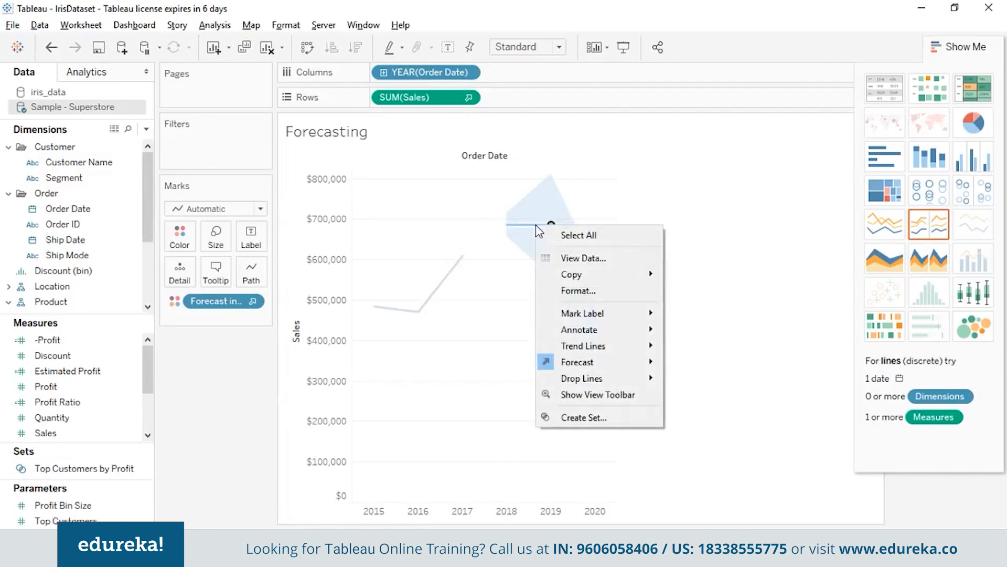
mouse_move(606, 369)
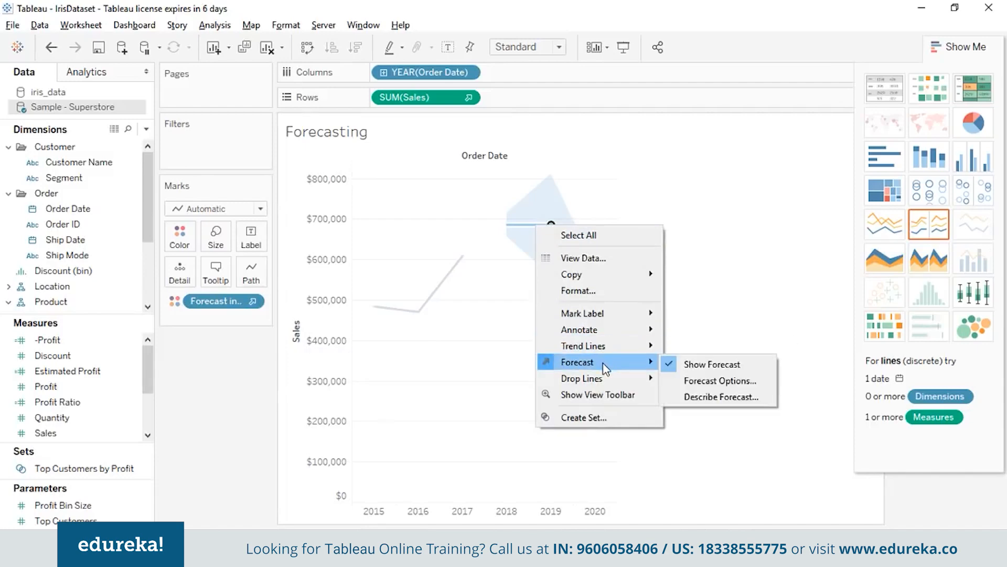
left_click(702, 398)
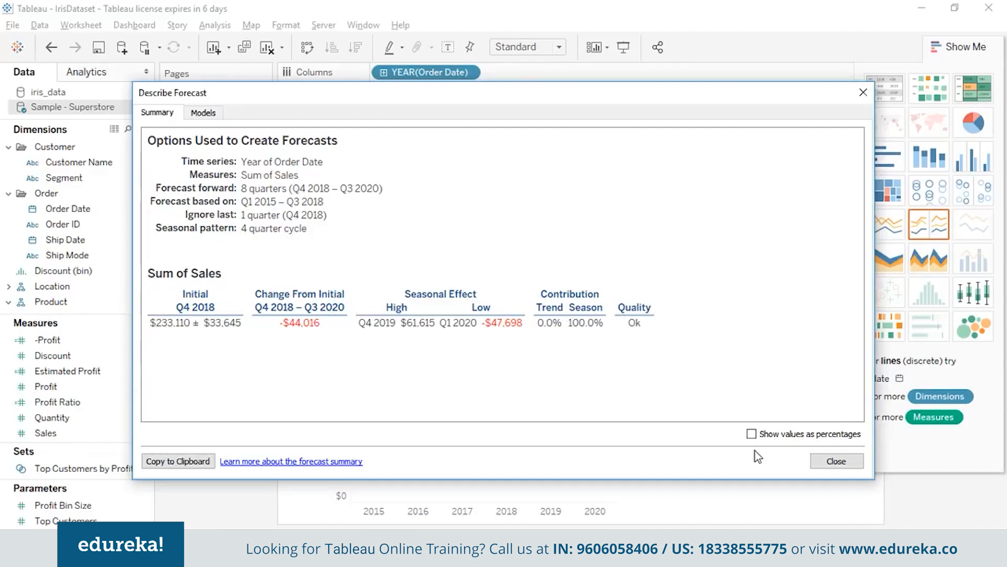
left_click(751, 434)
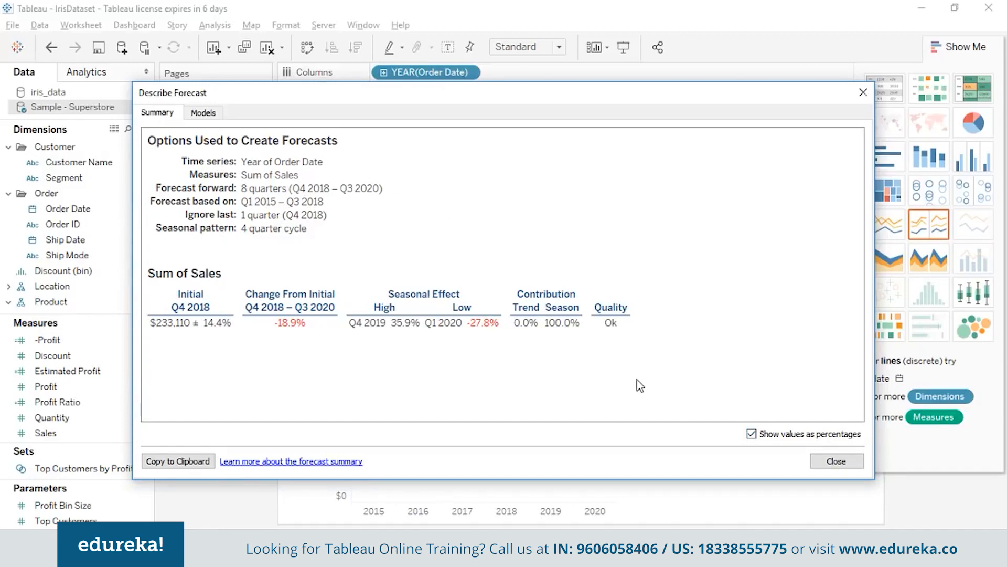
left_click(839, 465)
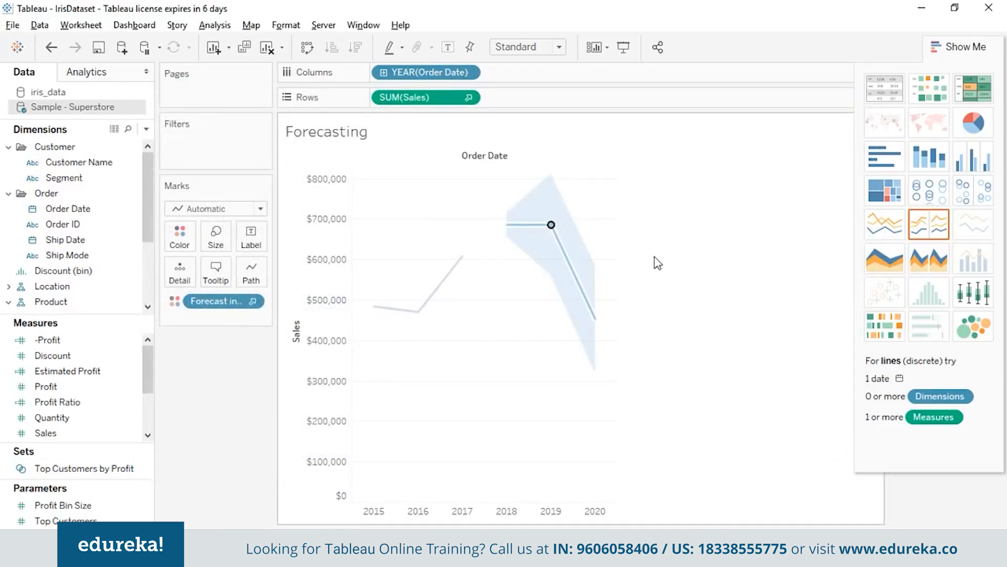
key("alt+Tab")
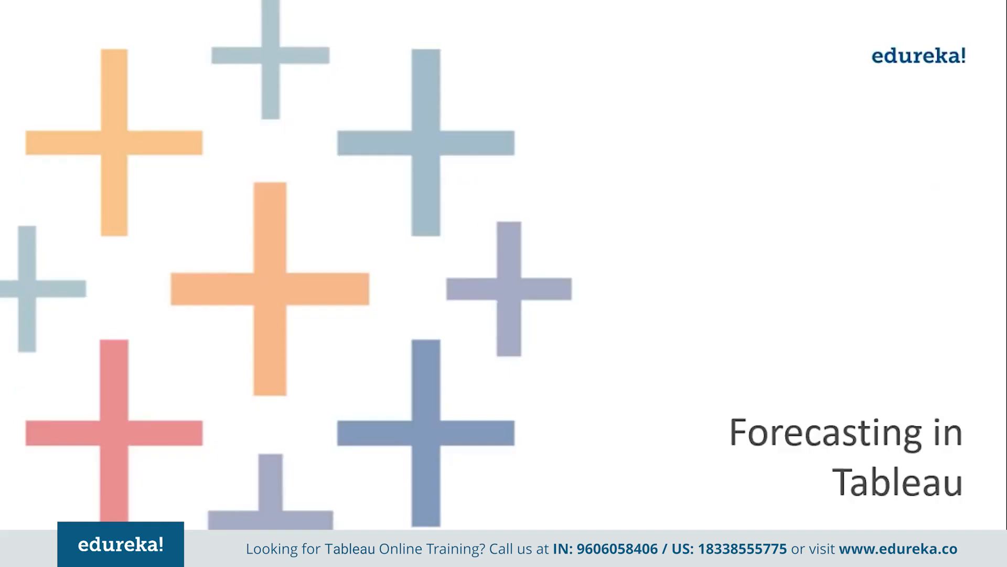
key("Right")
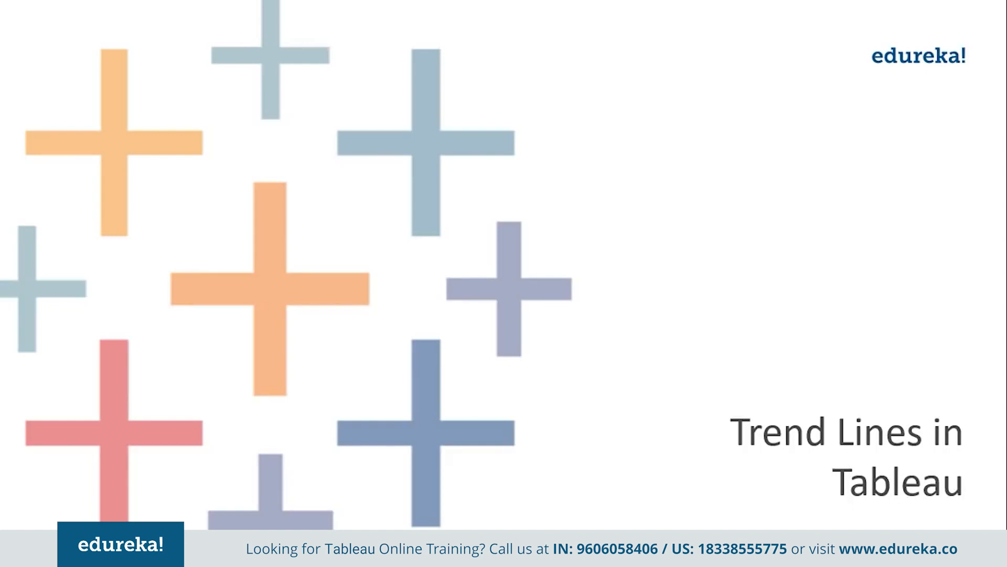
Switch to Tableau's Trend Lines worksheet and plot Sales in Rows against the year of Order Date in Columns
key("alt+Tab")
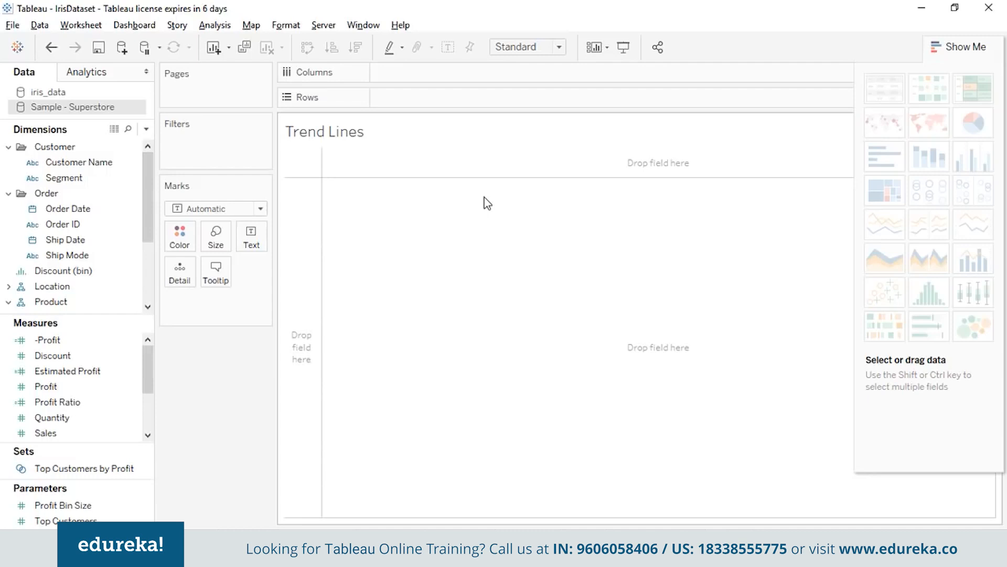
left_click_drag(82, 208, 443, 79)
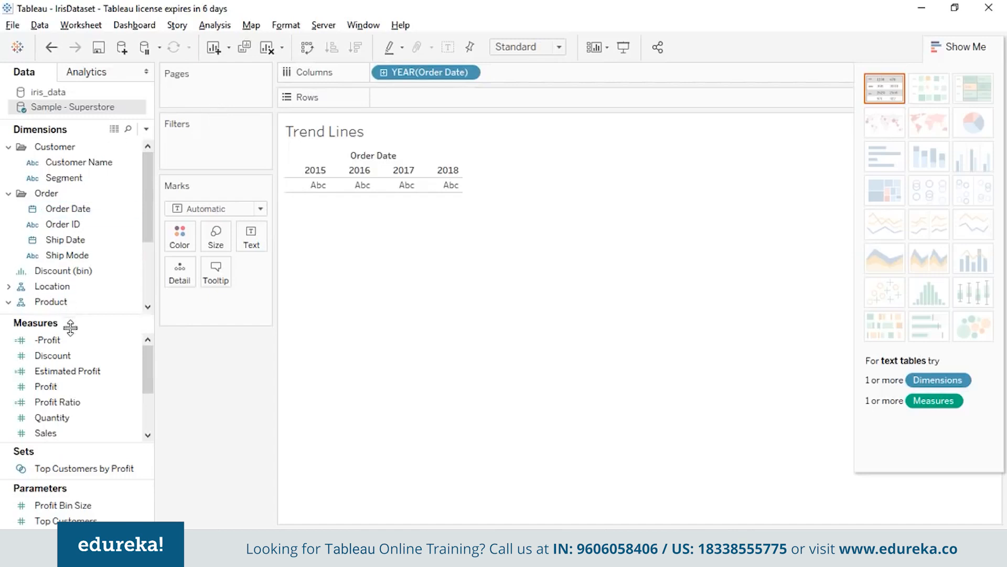
left_click(114, 420)
left_click_drag(116, 432, 459, 101)
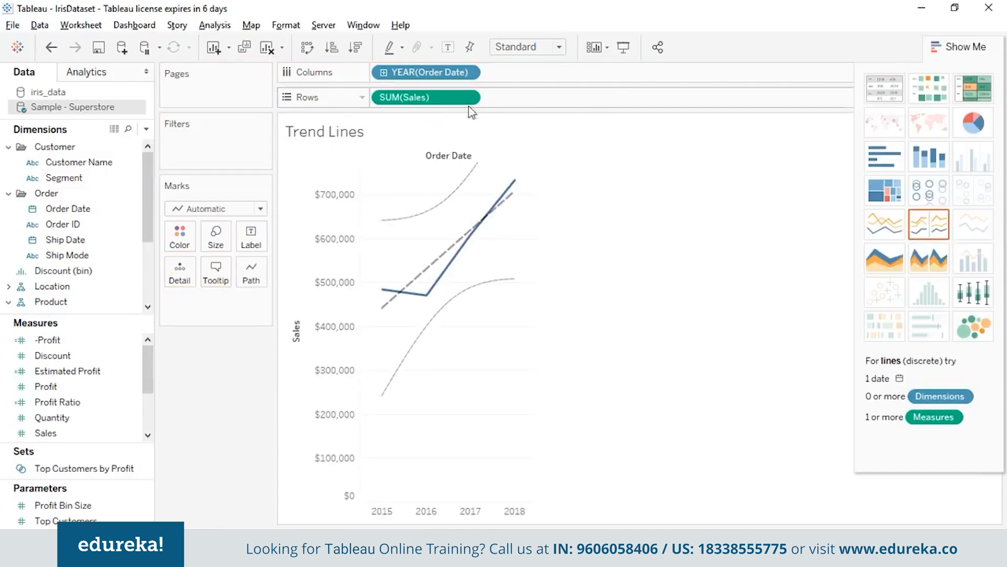
Check whether trend lines are enabled for the yearly sales chart
left_click(203, 26)
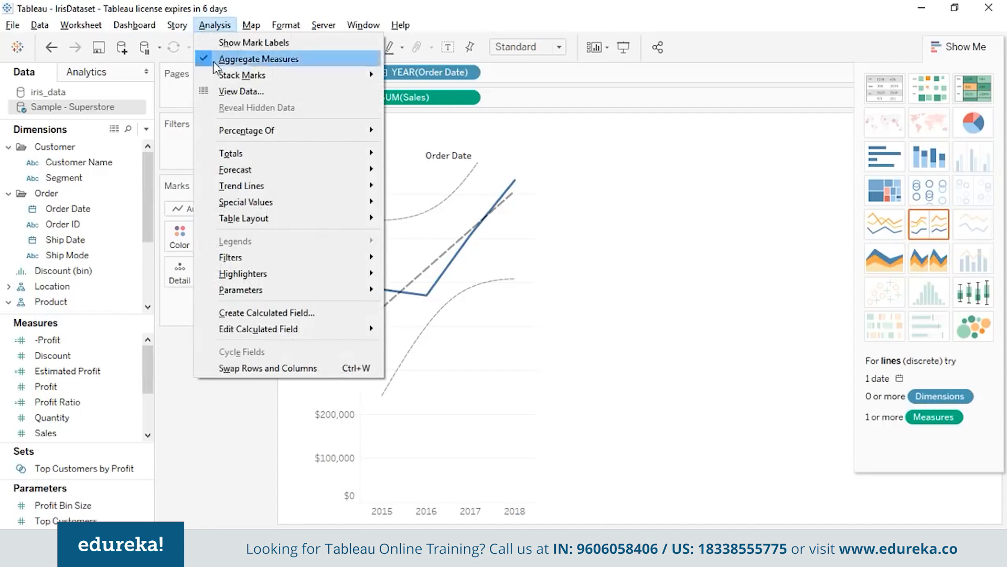
mouse_move(243, 193)
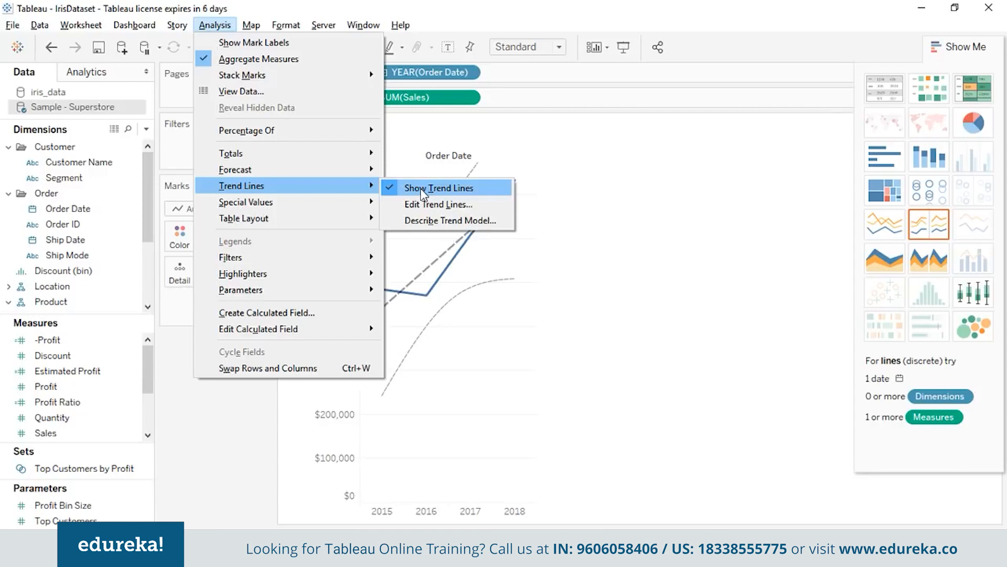
left_click(666, 222)
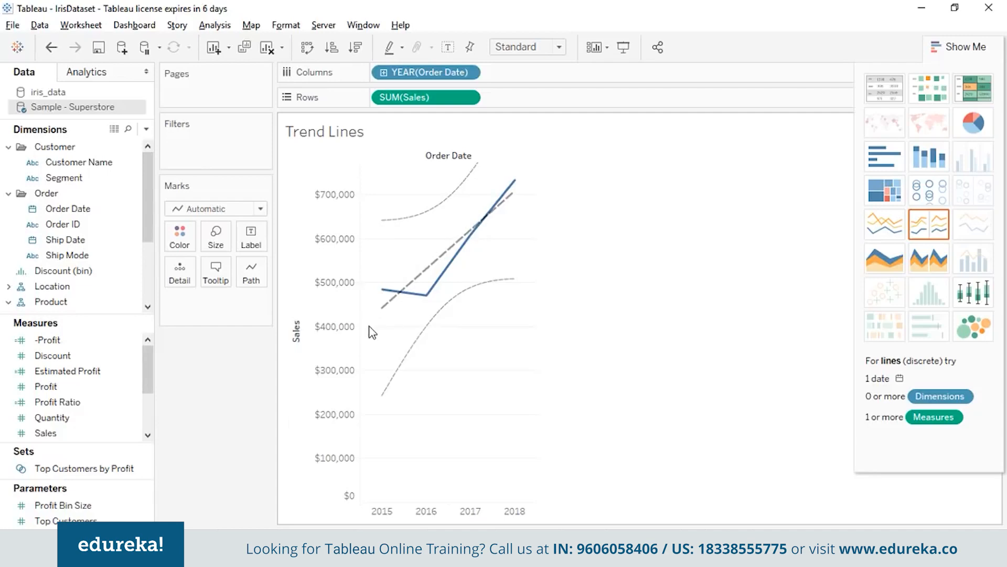
Open the trend model description for the yearly sales trend line and review its statistics
mouse_move(397, 374)
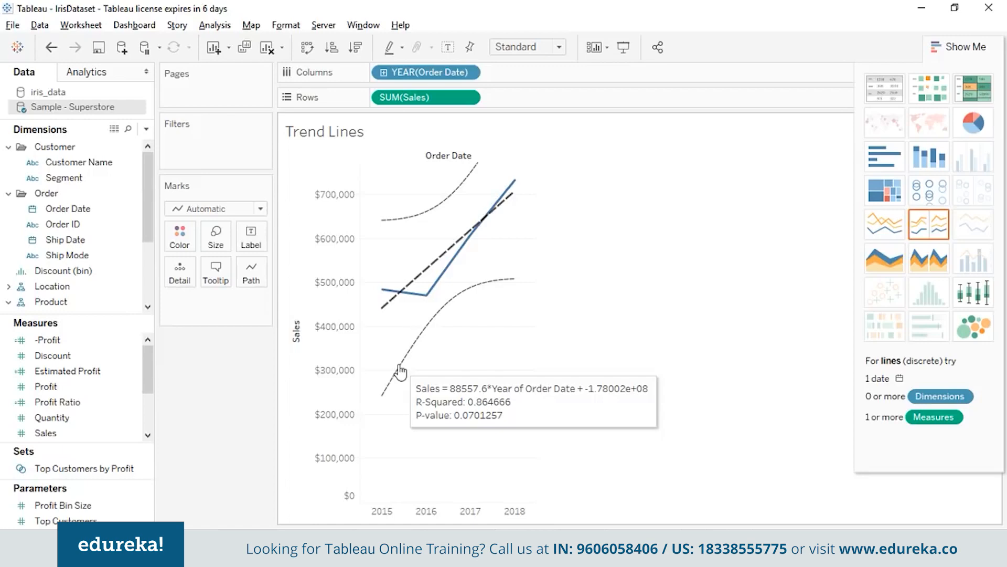
right_click(400, 371)
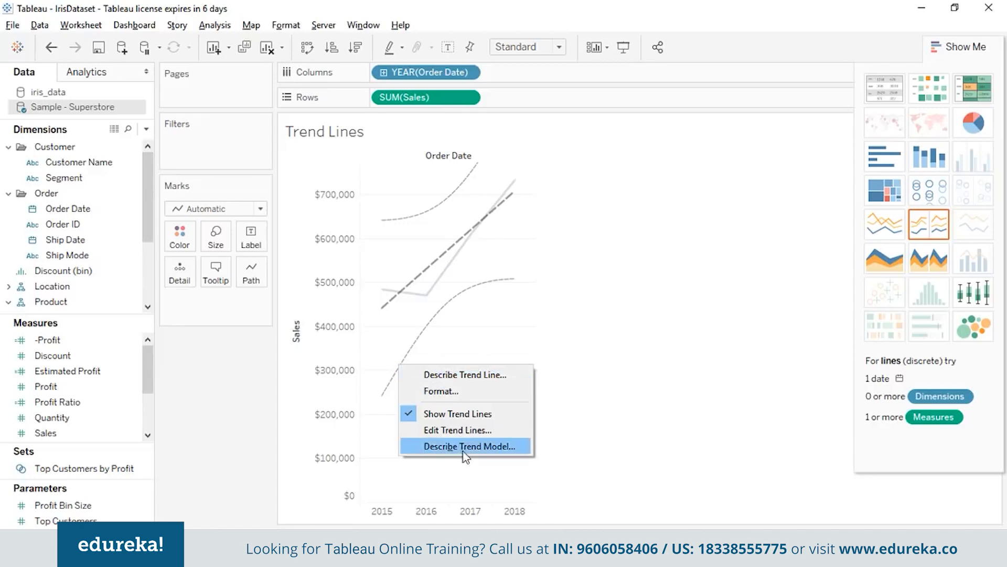
left_click(502, 447)
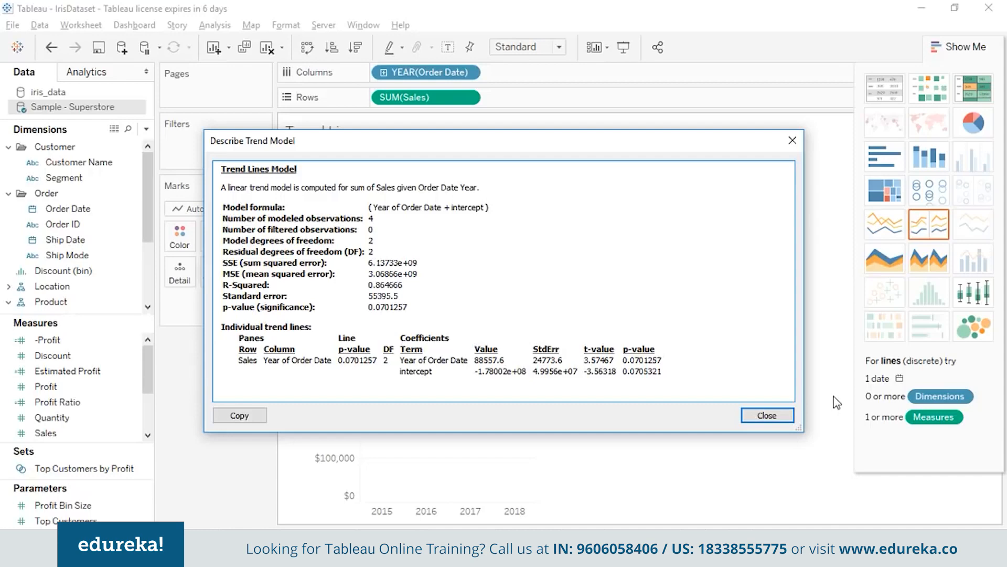
key("alt+Tab")
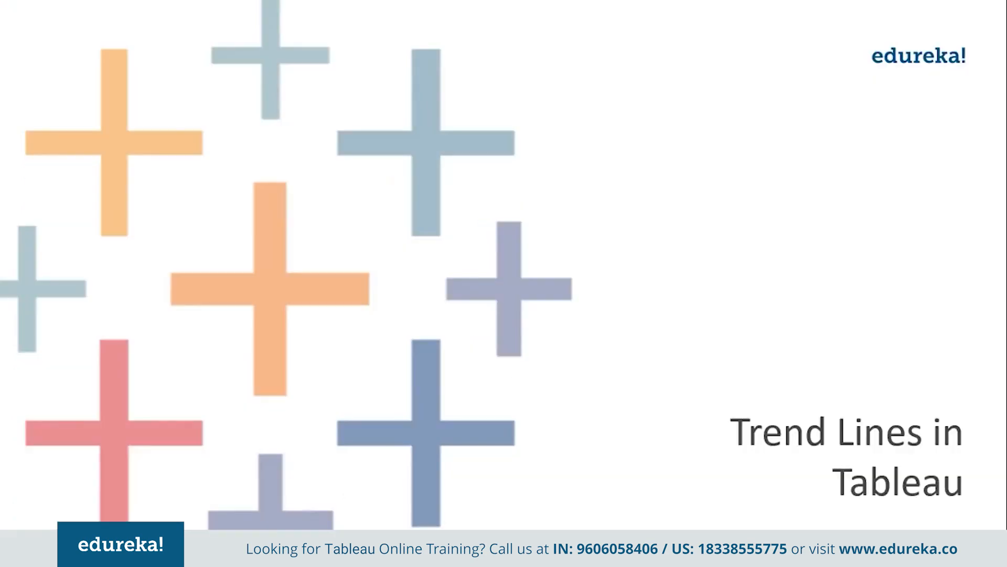
key("Right")
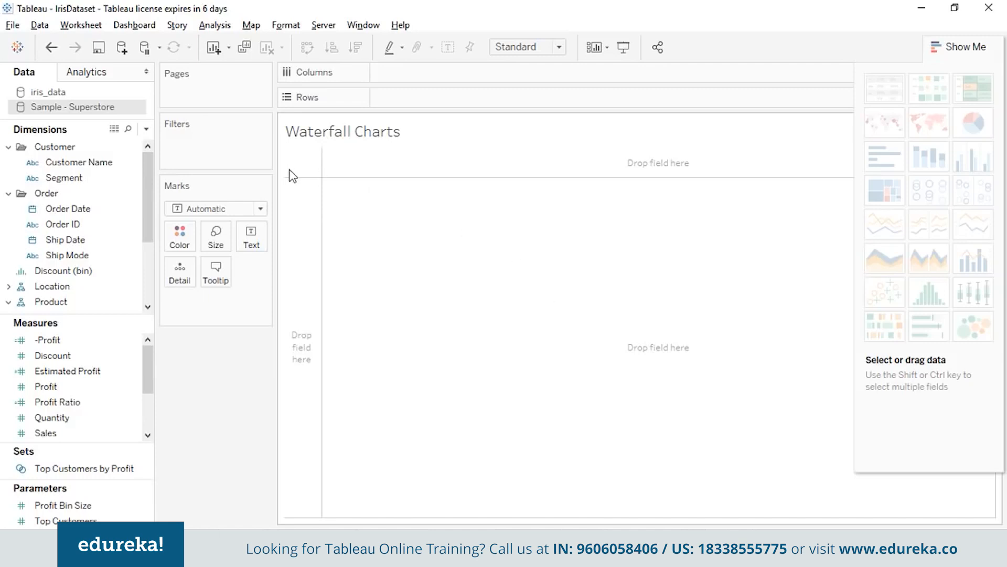
On the Waterfall Charts worksheet, plot Profit in Rows against the year of Order Date in Columns
left_click(100, 212)
left_click_drag(100, 212, 486, 79)
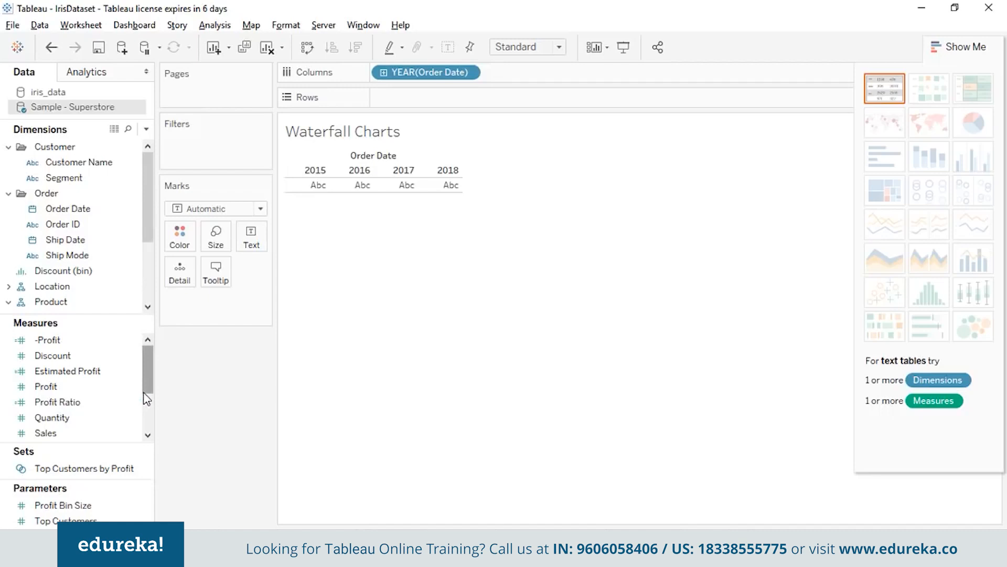
left_click_drag(63, 389, 414, 107)
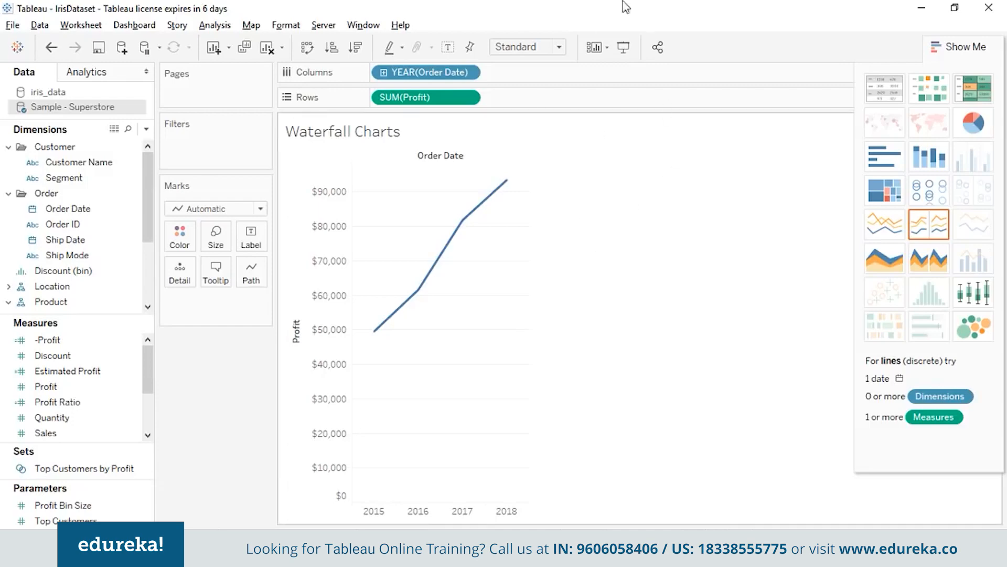
Apply a Running Total quick table calculation to Profit in Rows and change the mark type to Gantt Bar
left_click(468, 98)
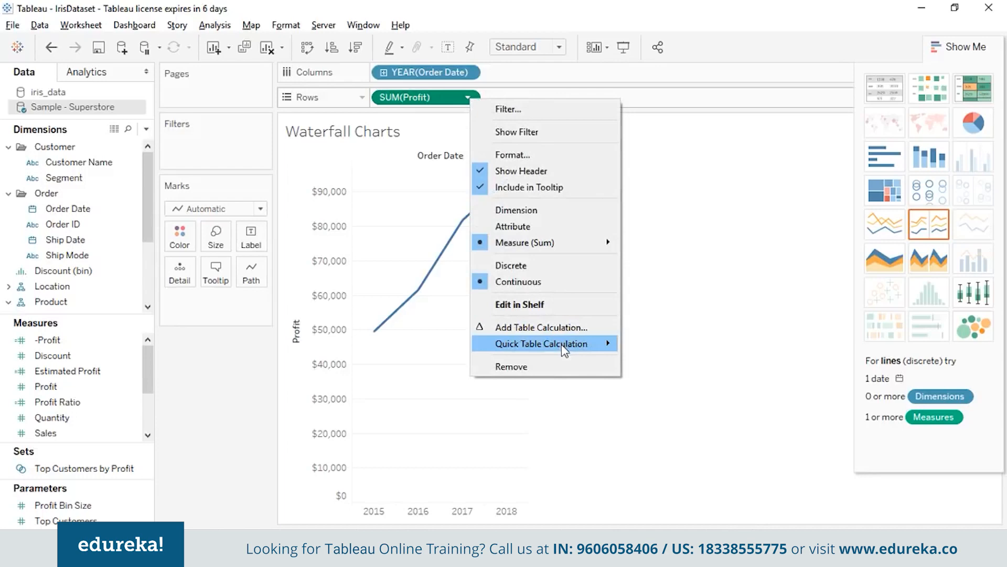
mouse_move(564, 349)
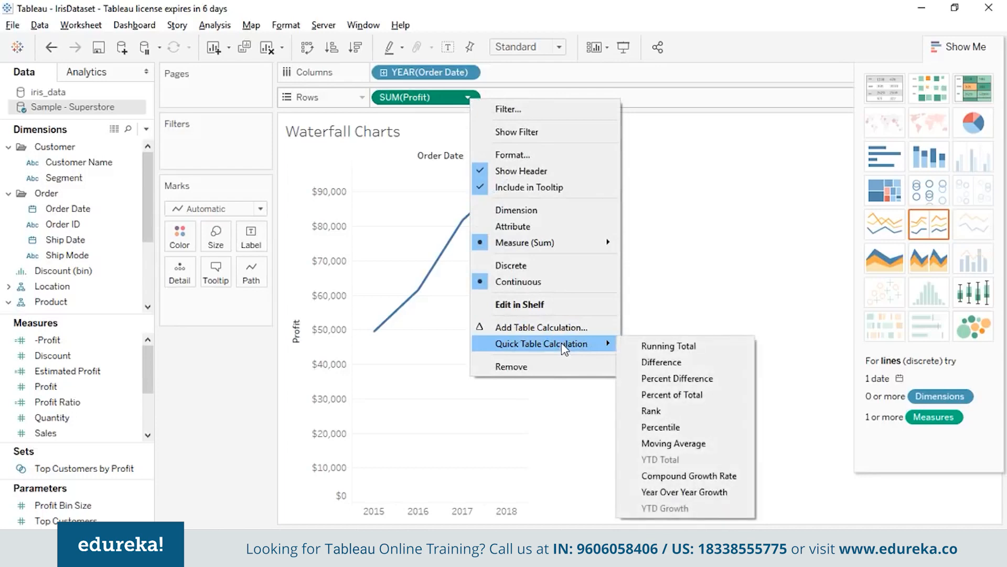
left_click(669, 347)
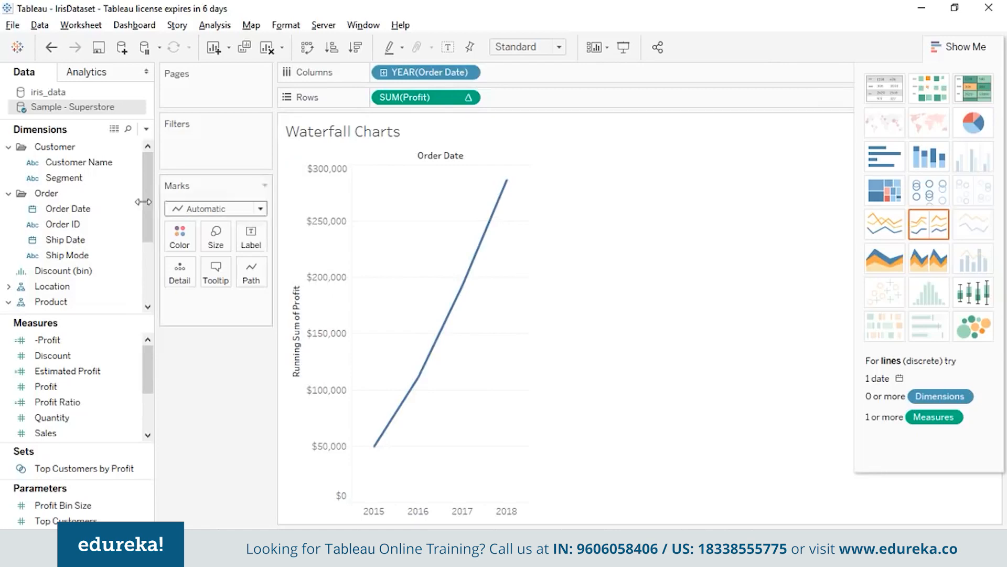
left_click(261, 209)
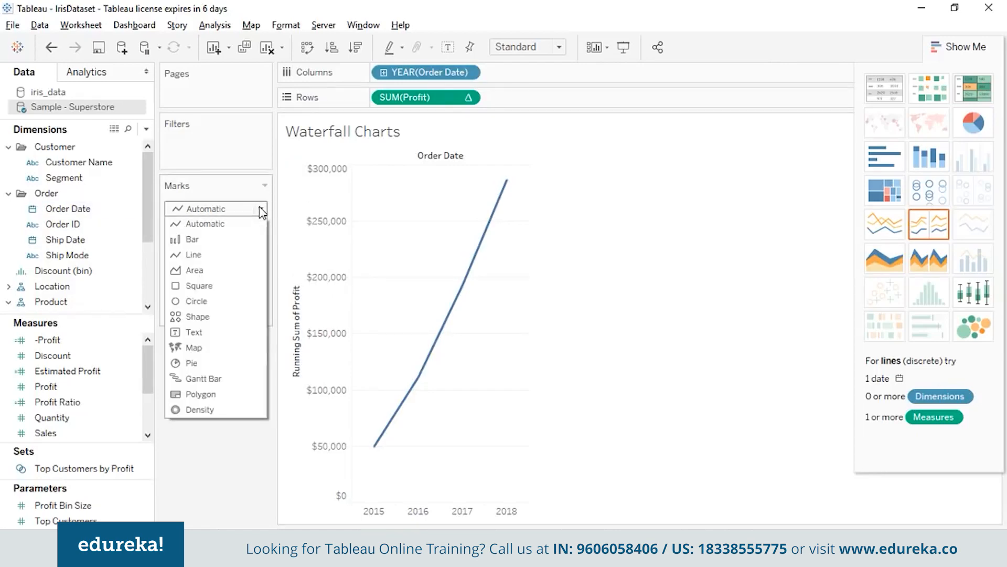
left_click(247, 386)
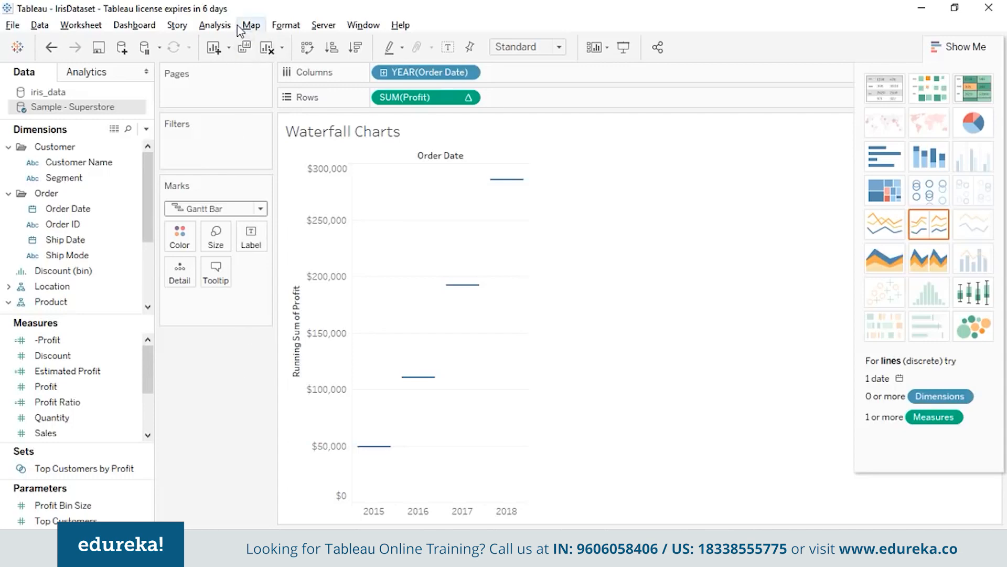
Create a calculated field named NegativeProfit
left_click(215, 25)
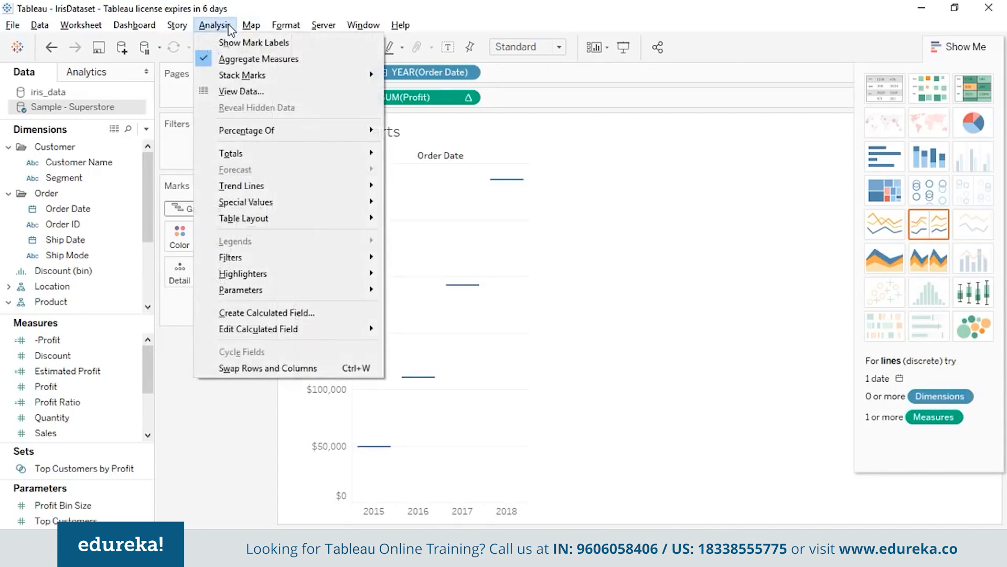
left_click(292, 312)
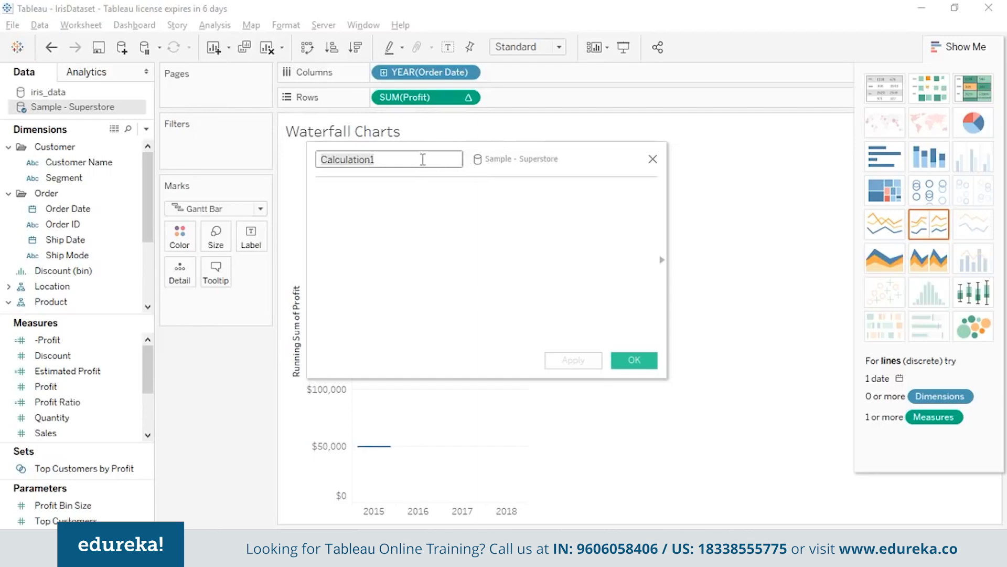
key("BackSpace")
type("Ne")
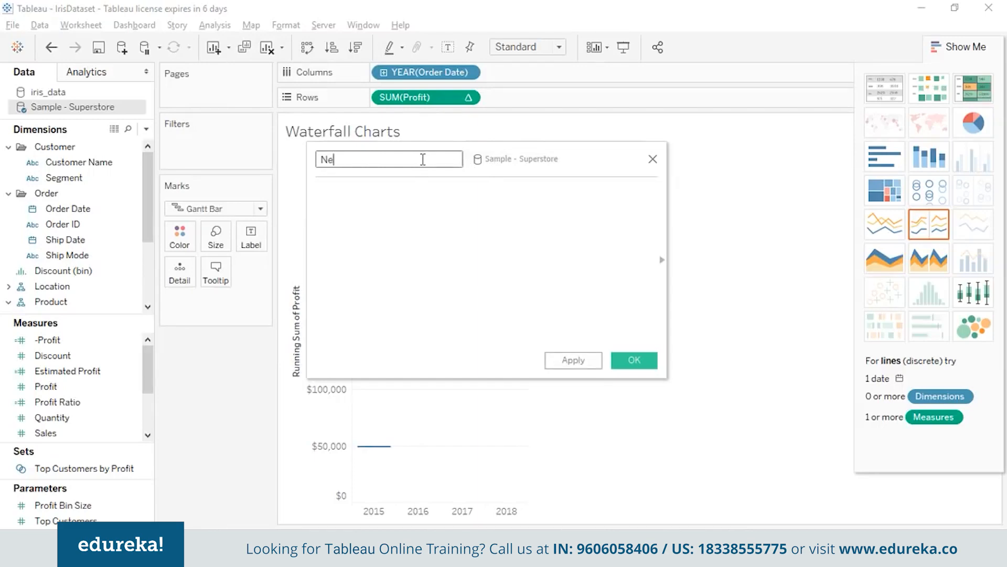
type("gativeProfit")
Set the NegativeProfit formula to -[Profit] and apply it
left_click(432, 190)
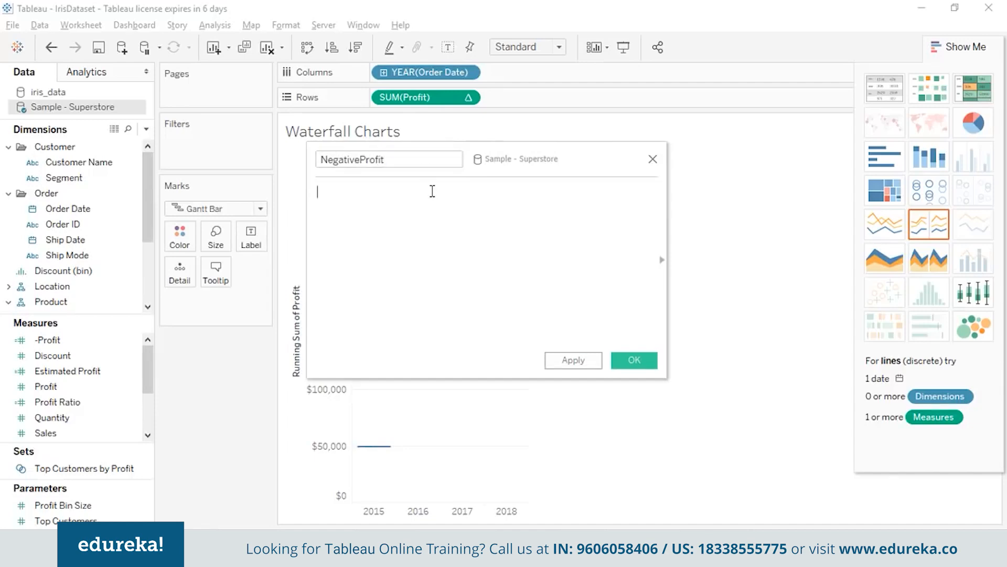
type("[P")
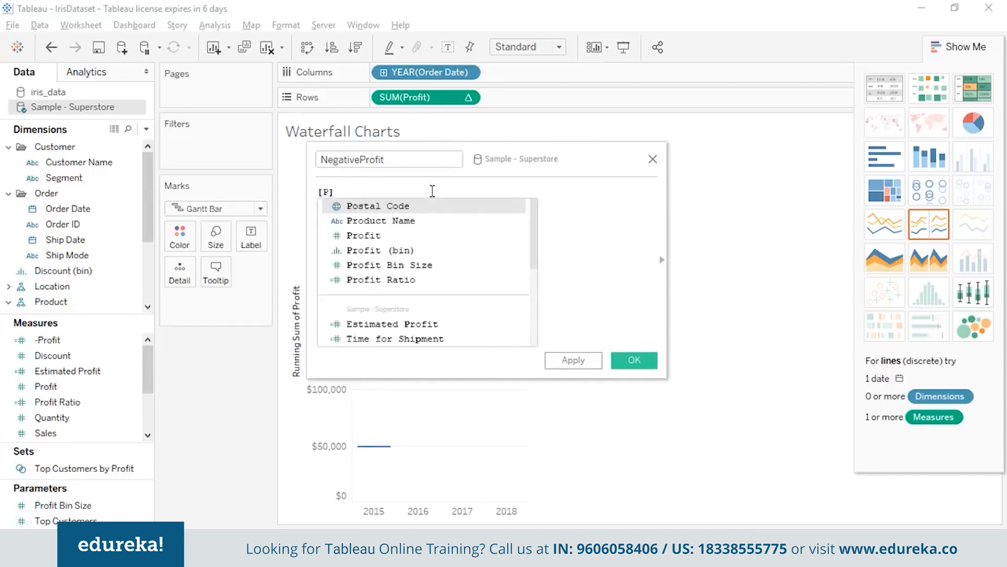
left_click(422, 236)
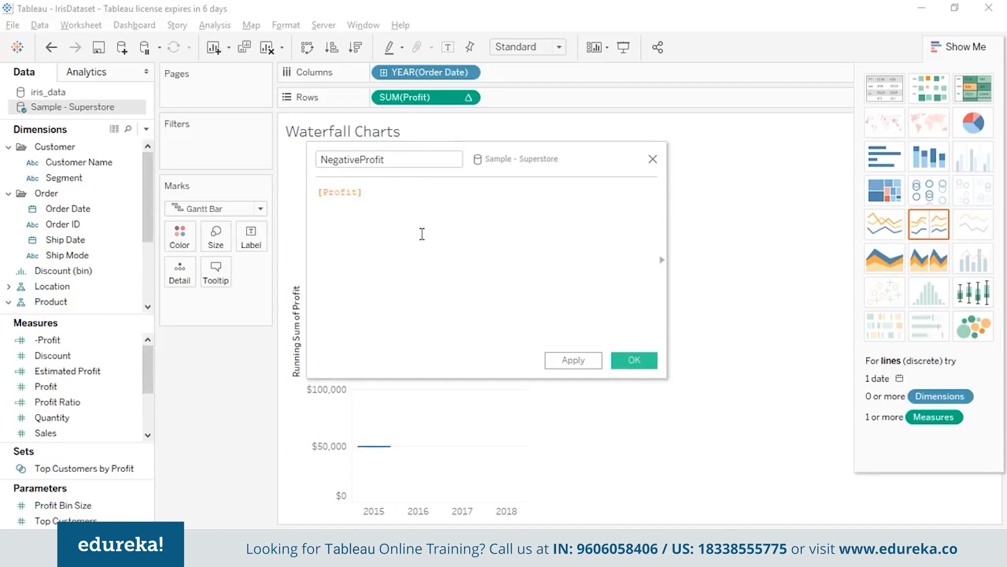
left_click(319, 193)
type("-")
left_click(591, 362)
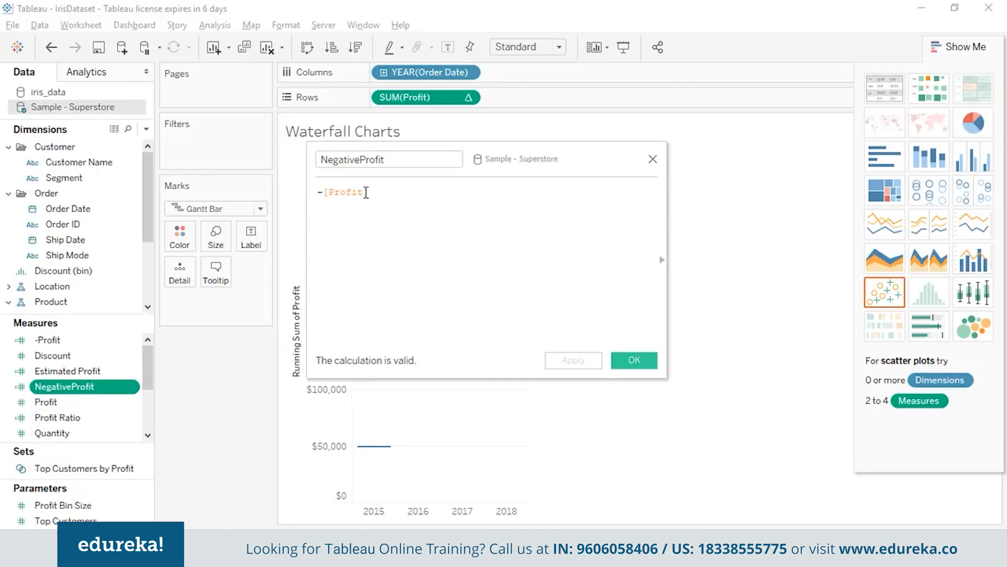
Clear the field reference in the NegativeProfit formula, re-enter Profit and remove the stray brackets so it reads -[Profit]
key("BackSpace")
key("BackSpace")
key("BackSpace")
key("BackSpace")
key("BackSpace")
key("BackSpace")
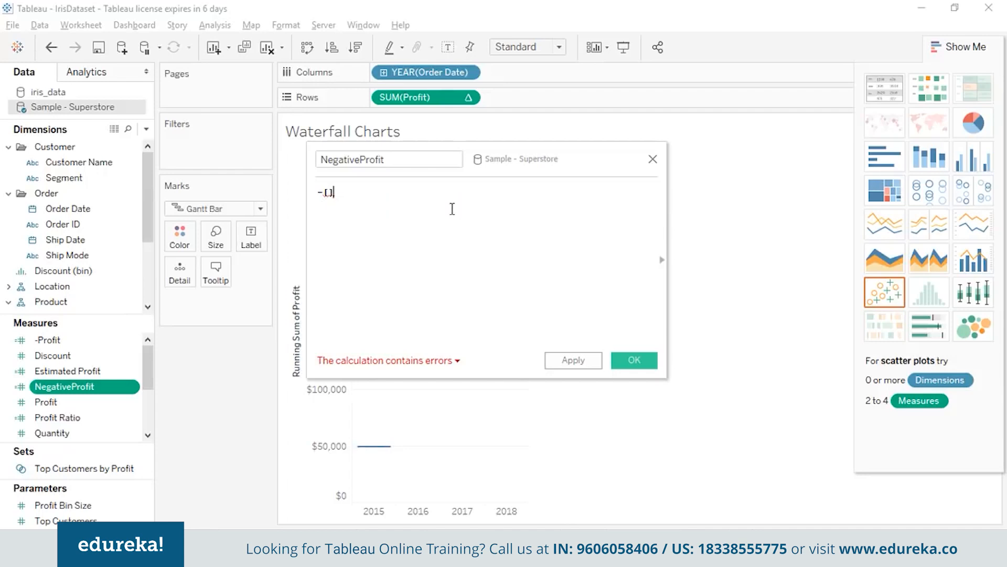
type("Profit")
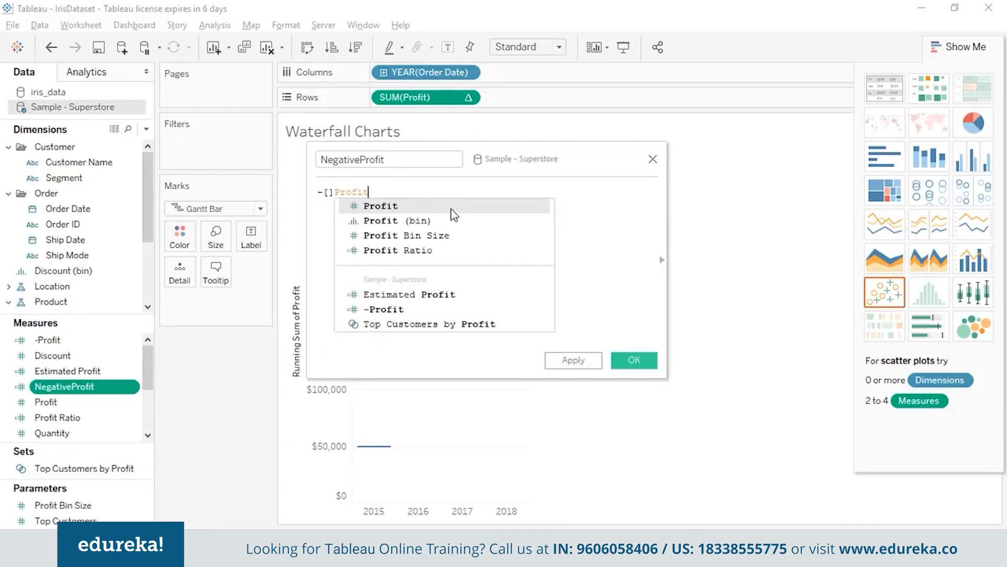
key("Return")
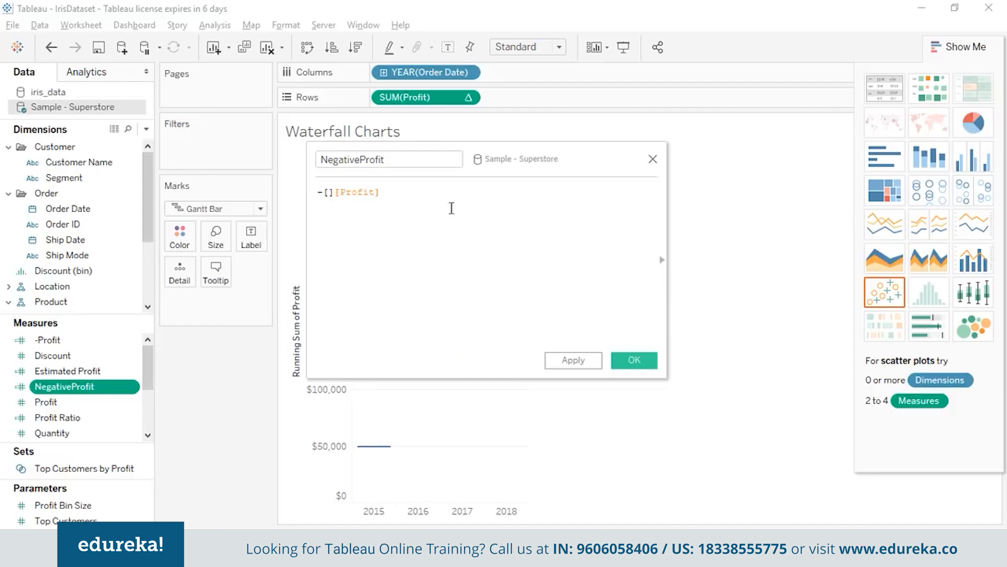
left_click(336, 192)
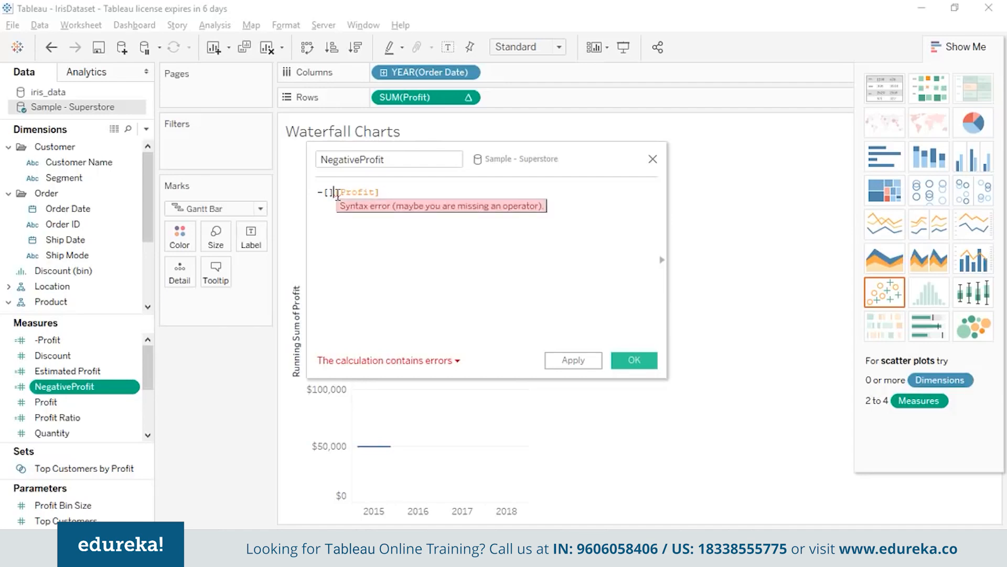
key("BackSpace")
key("BackSpace")
key("End")
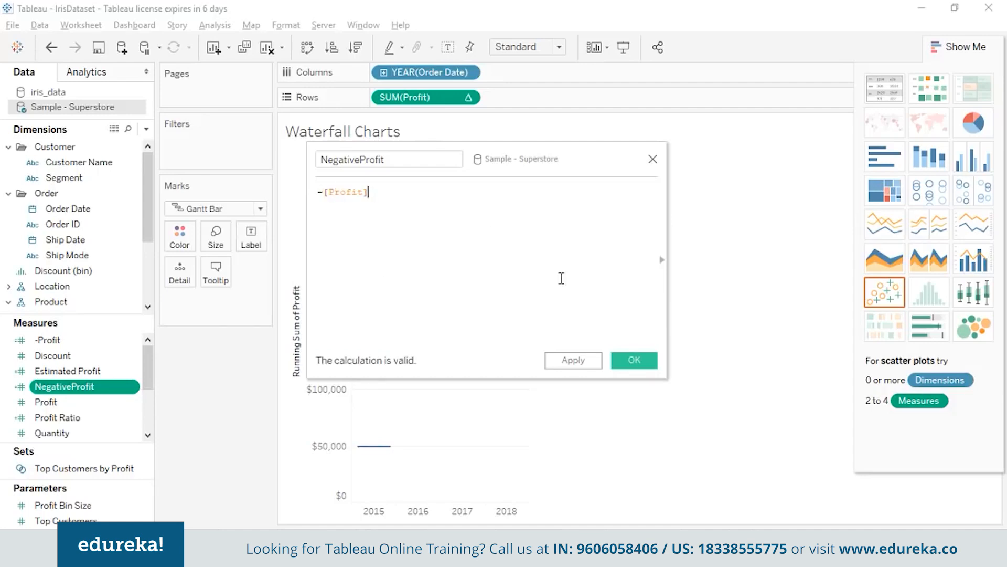
Save the calculated field and size the Gantt bars by NegativeProfit
left_click(633, 360)
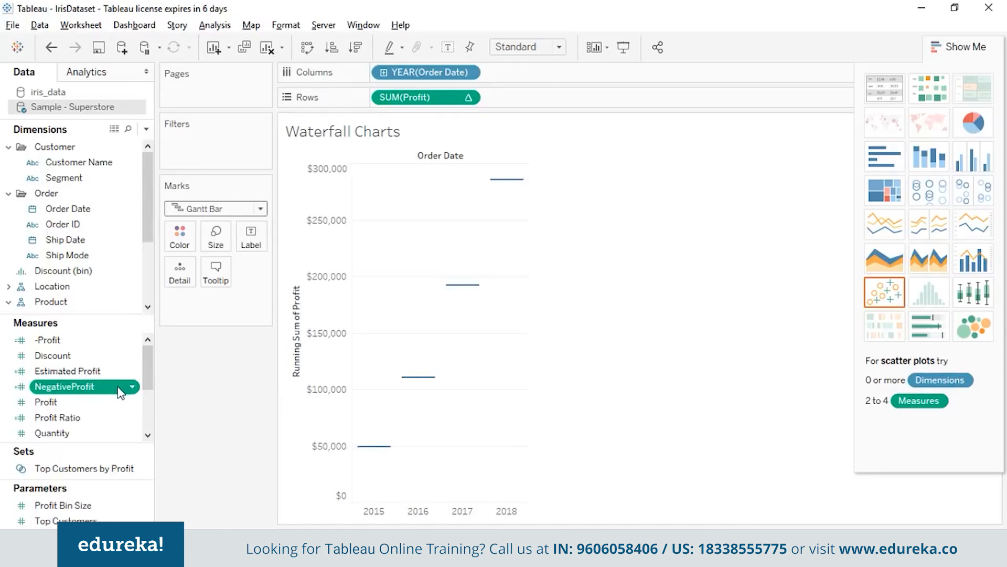
left_click_drag(120, 393, 215, 242)
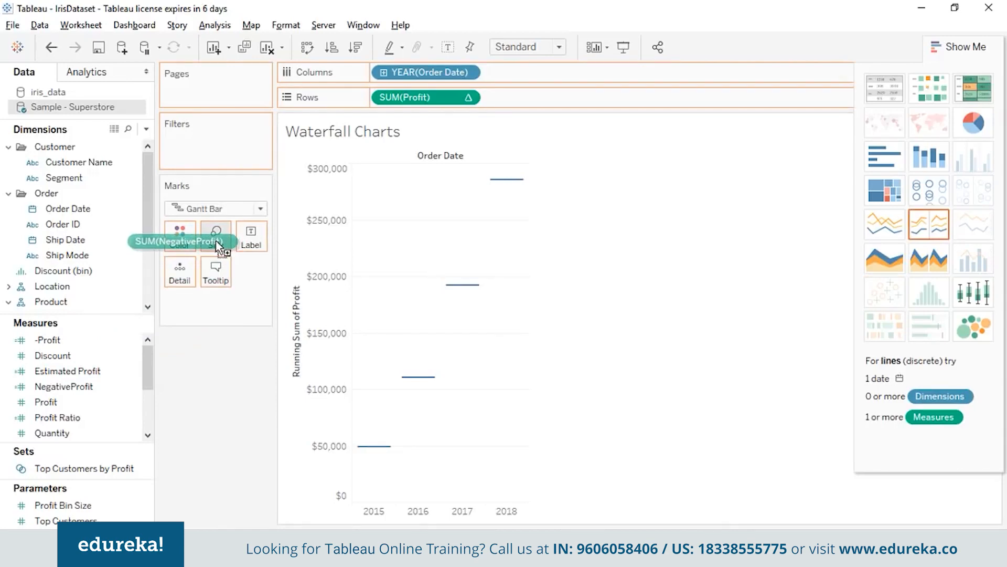
left_click_drag(219, 247, 219, 248)
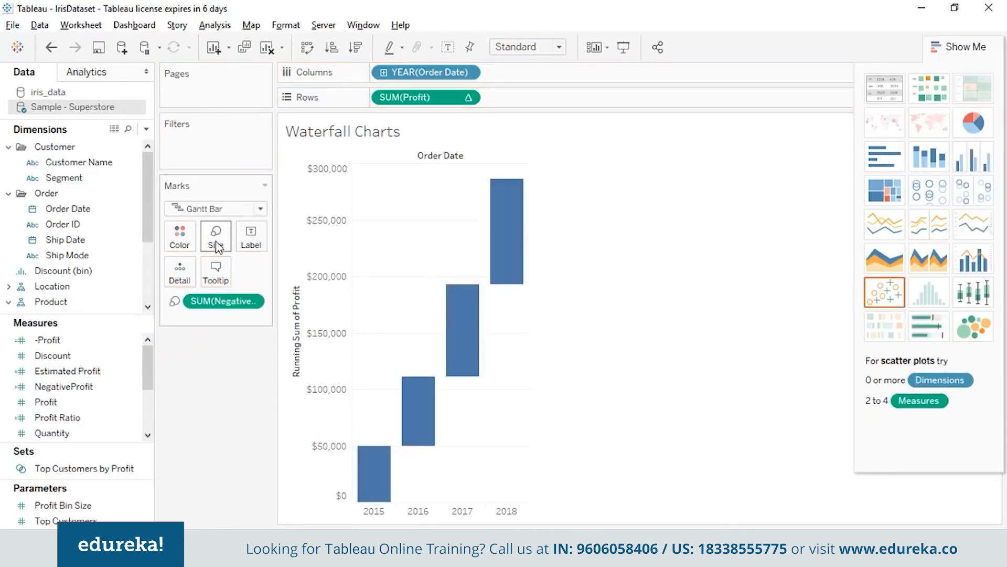
left_click(289, 483)
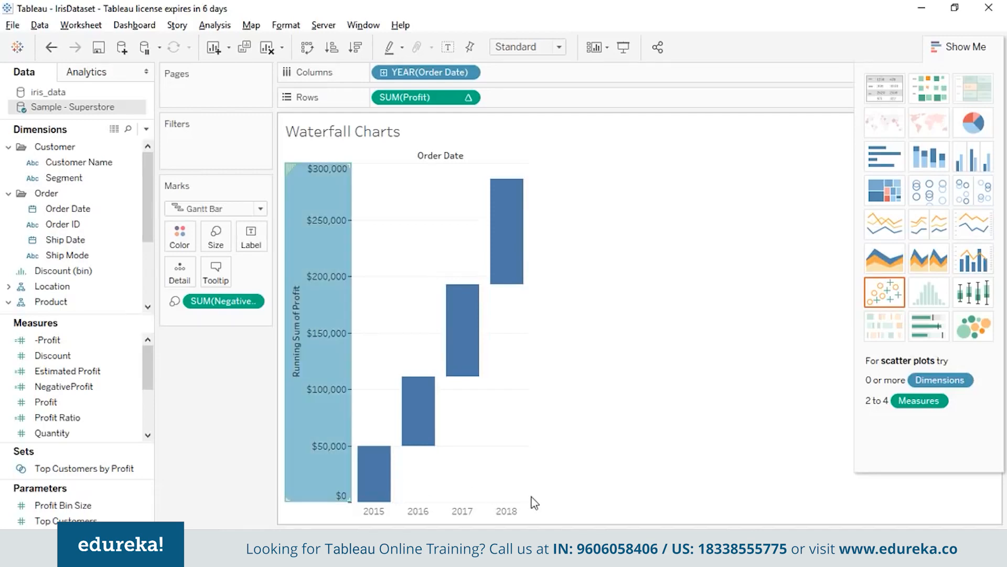
Change Order Date in Columns to discrete Month and color the Gantt bars by Profit
left_click(468, 73)
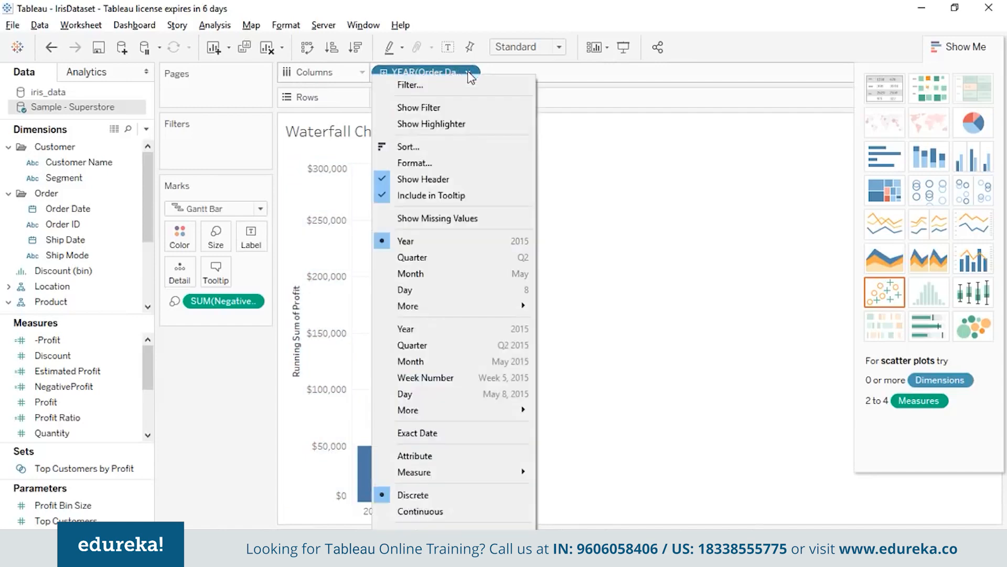
left_click(477, 277)
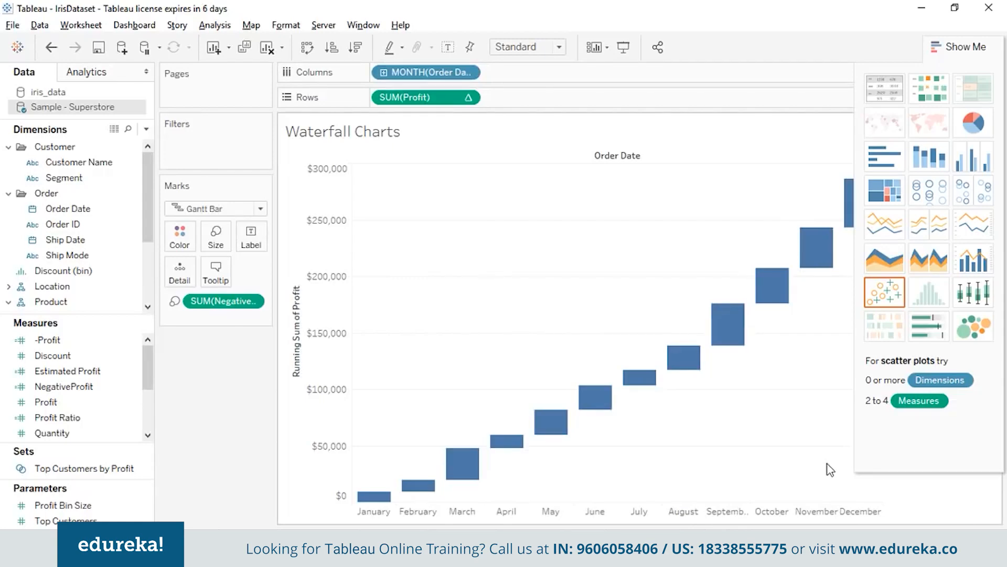
left_click(85, 405)
mouse_move(85, 409)
left_mouse_down()
mouse_move(223, 281)
mouse_move(181, 239)
left_mouse_up()
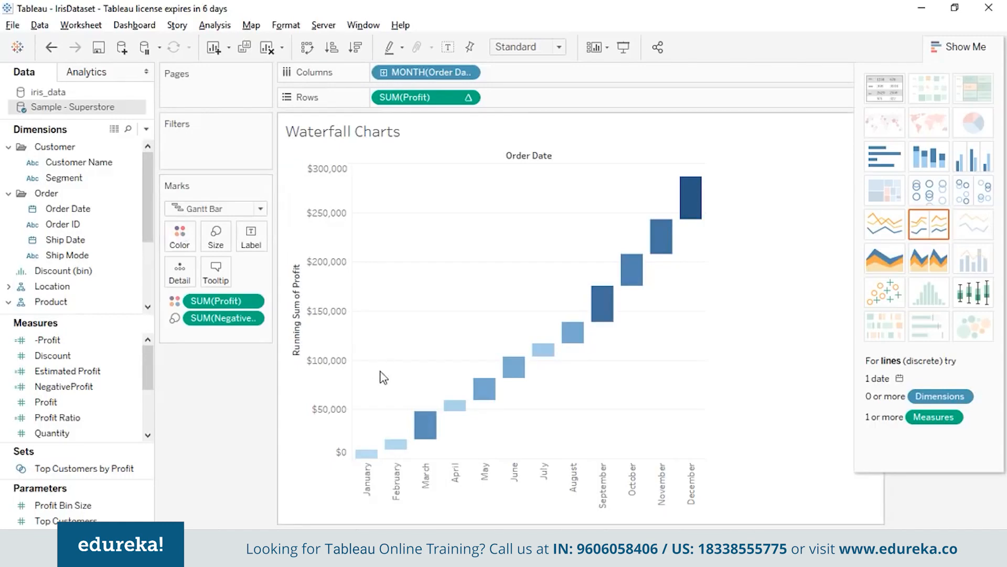
Recolor the waterfall bars by Profit with the Red-Green-White Diverging palette
mouse_move(452, 418)
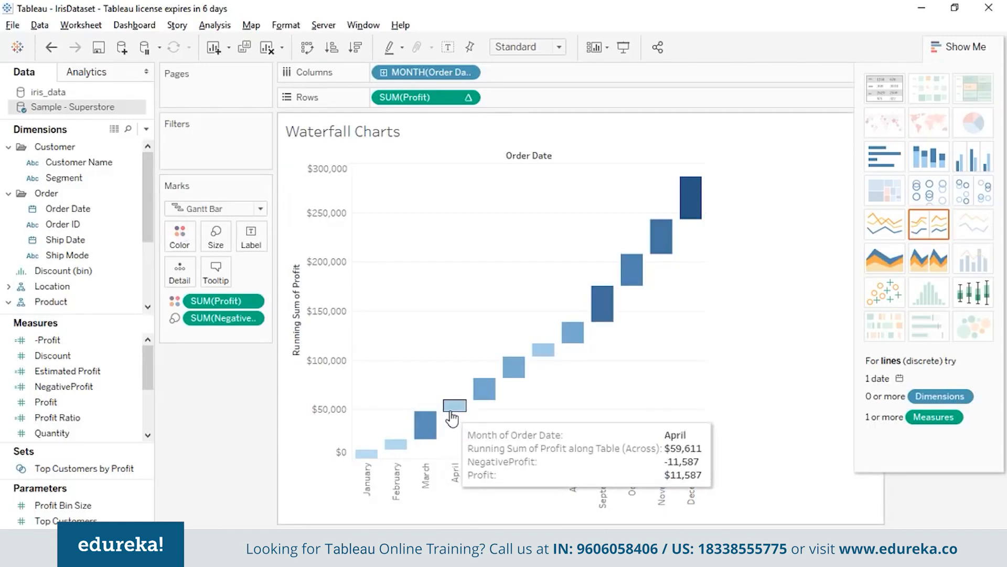
mouse_move(517, 366)
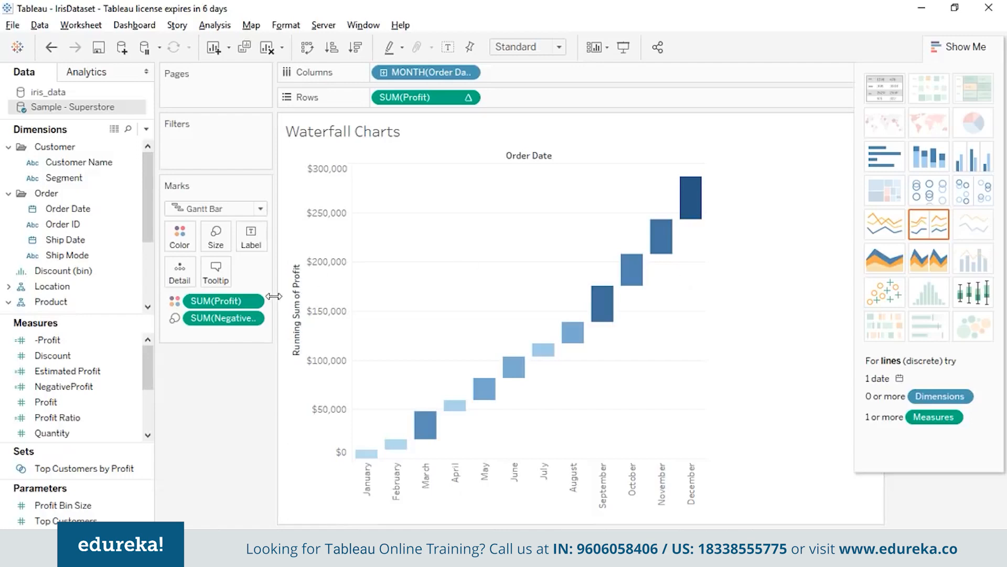
left_click(179, 236)
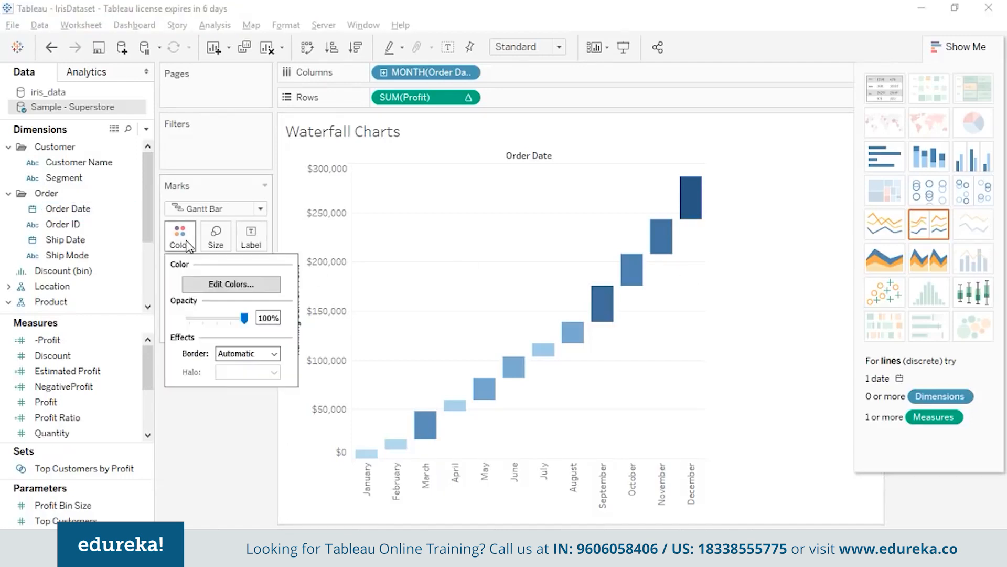
left_click(231, 283)
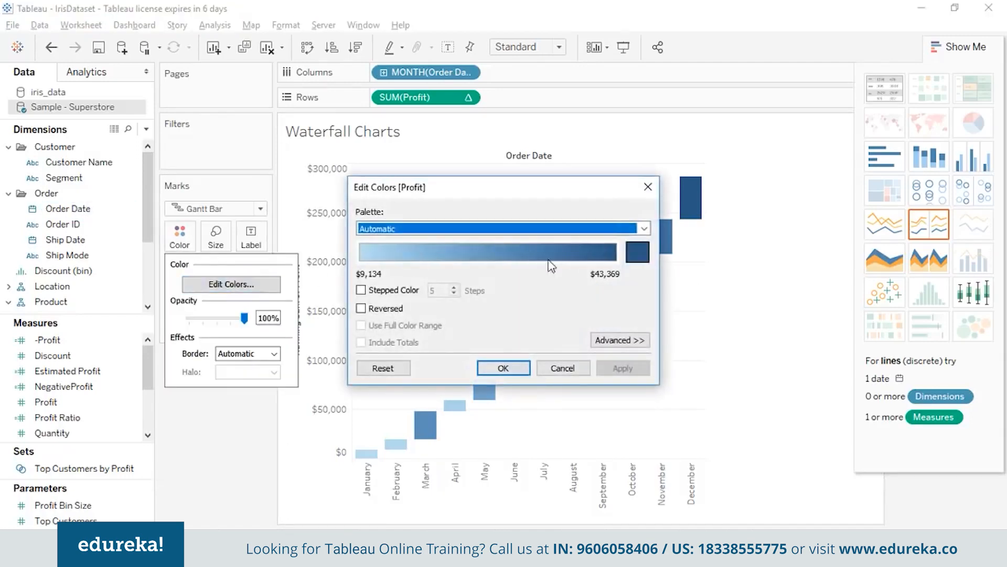
left_click(652, 227)
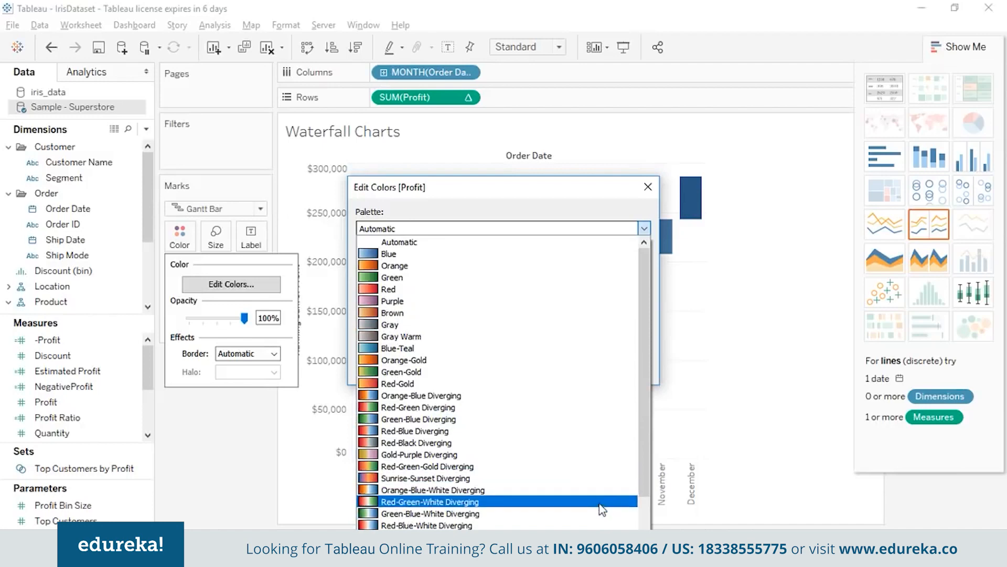
left_click(600, 506)
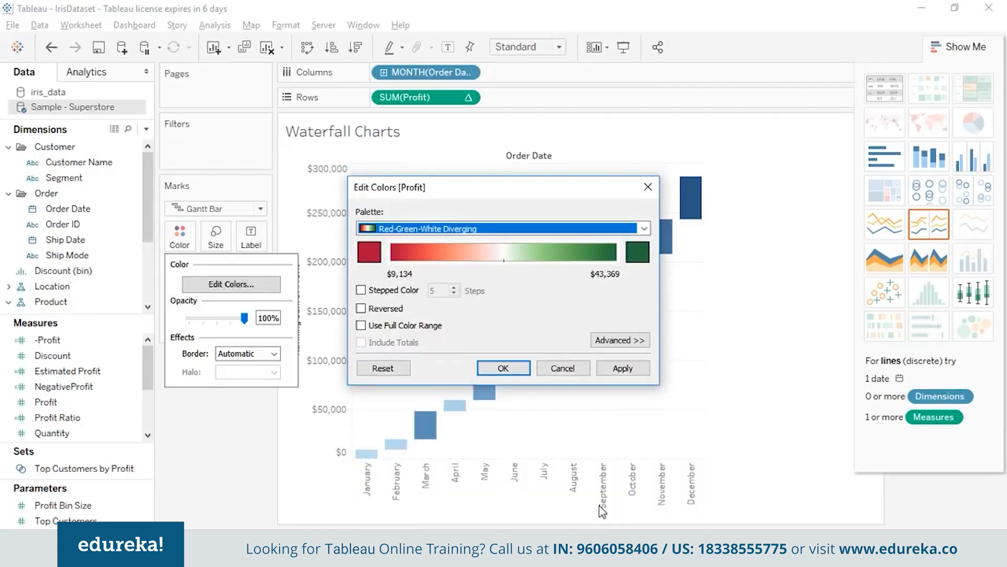
left_click(623, 368)
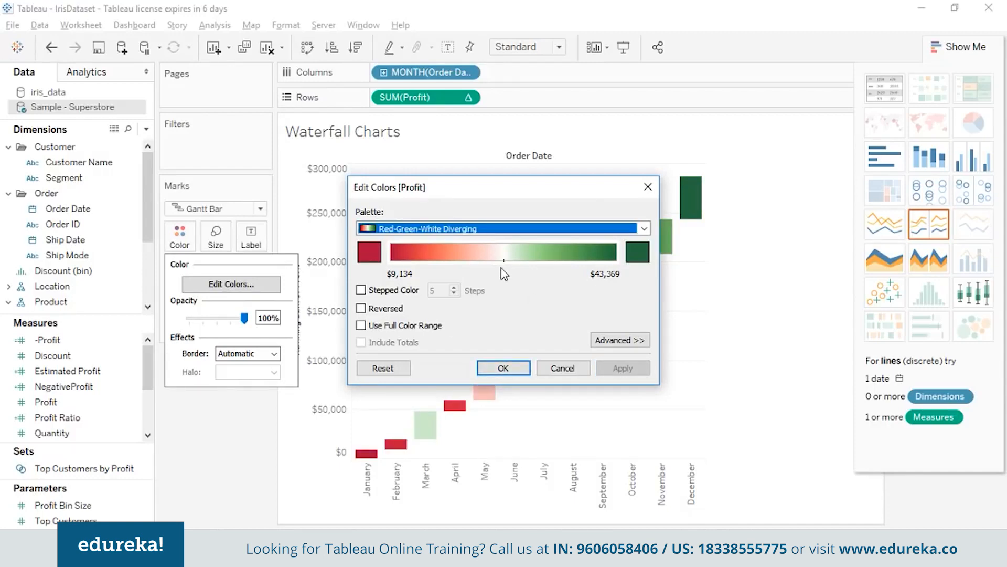
left_click(506, 367)
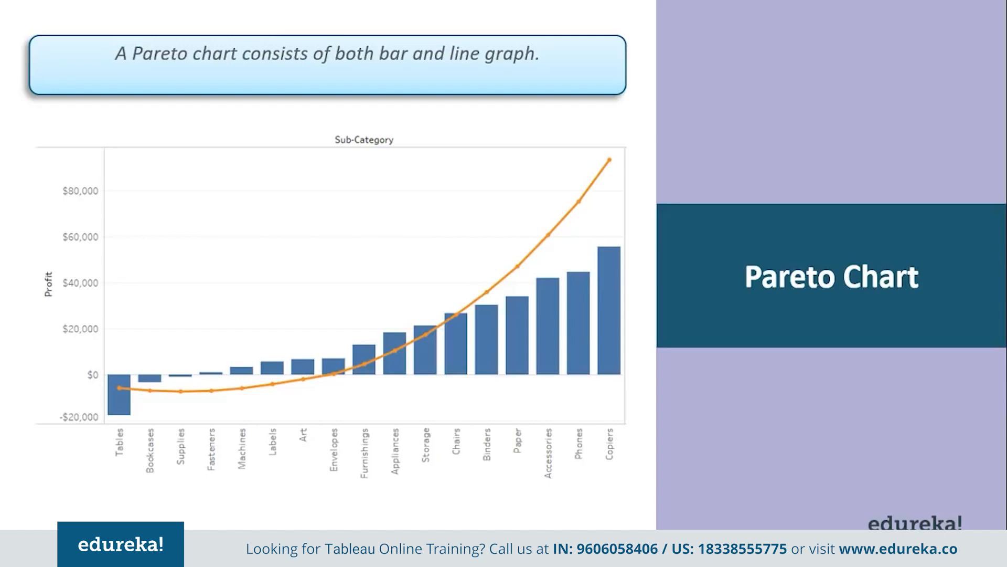
Switch to the Pareto Charts sheet in Tableau and place Sub-Category in Columns and Sales in Rows
key("alt+Tab")
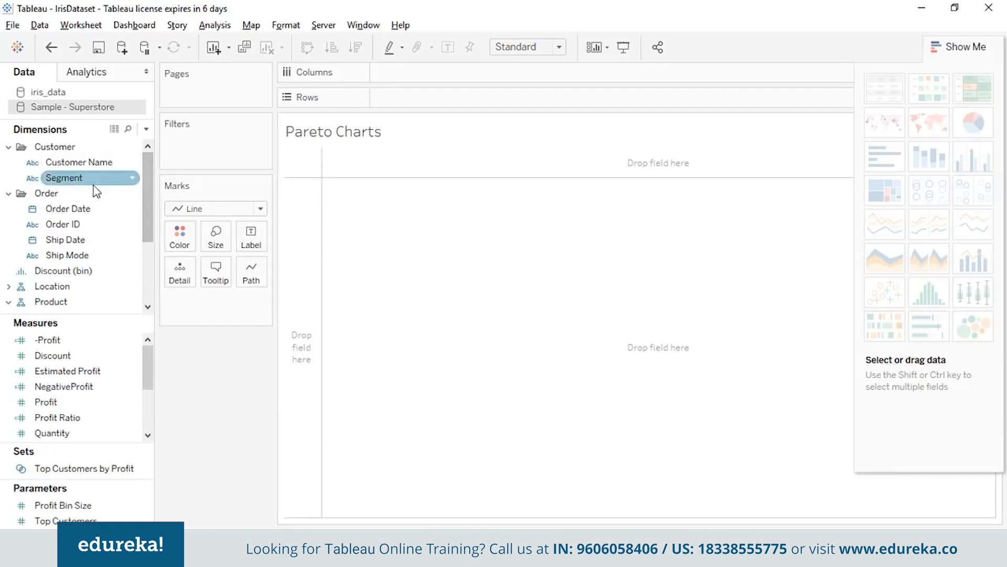
left_click_drag(149, 241, 154, 275)
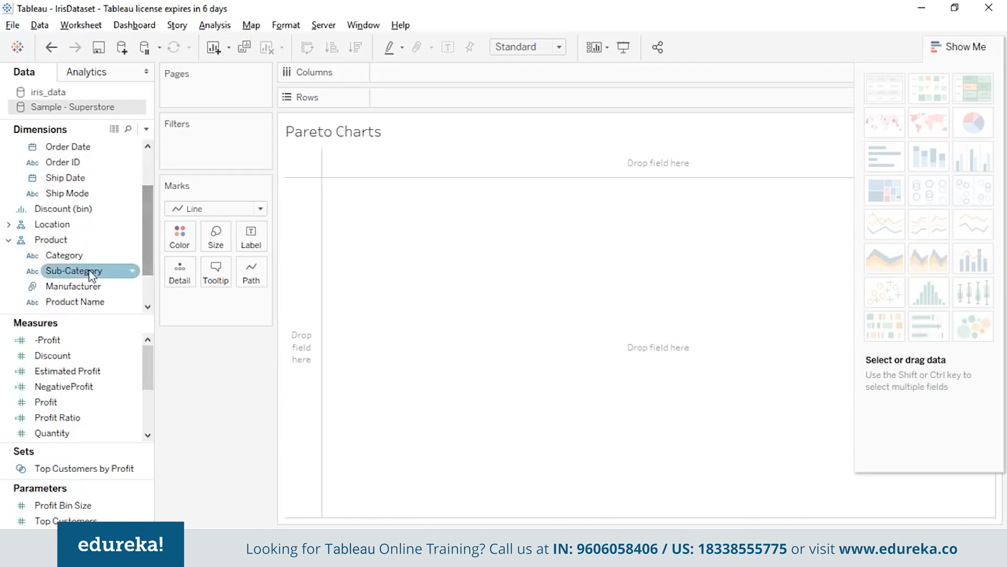
left_click_drag(80, 271, 427, 77)
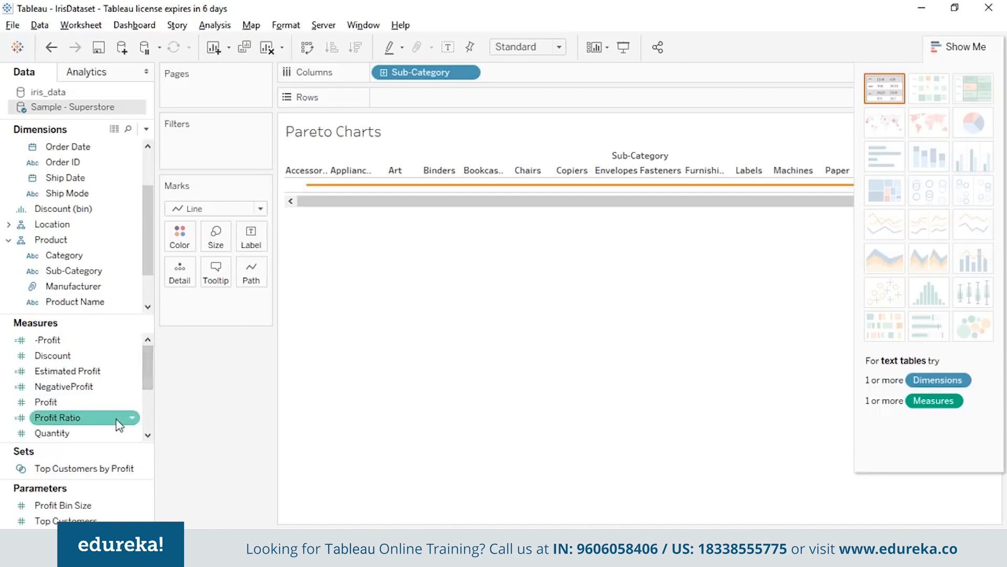
left_click_drag(148, 385, 148, 410)
mouse_move(52, 386)
left_mouse_down()
mouse_move(239, 334)
mouse_move(467, 84)
mouse_move(409, 100)
left_mouse_up()
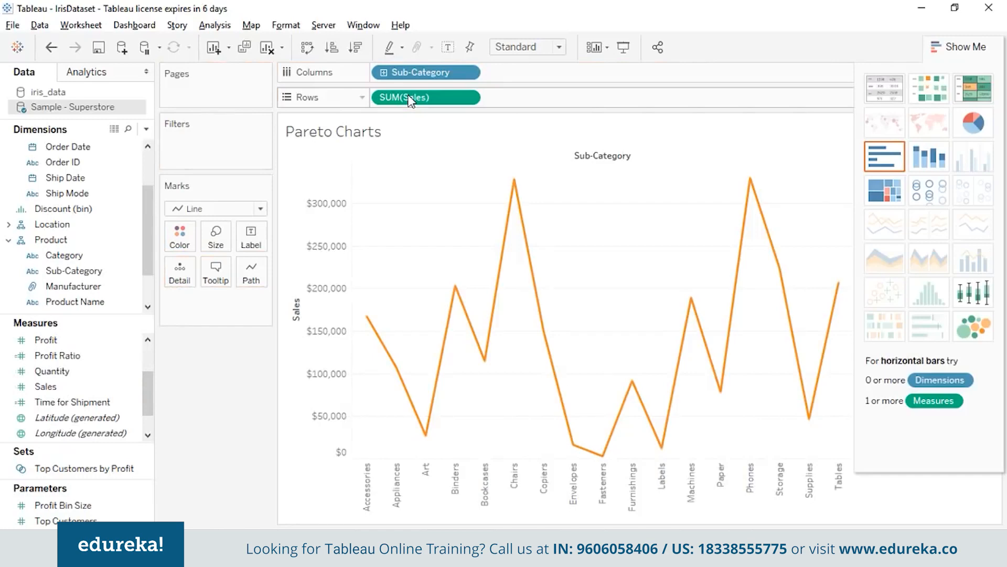
Change the Sales mark type to Bar and color the bars blue
left_click(260, 209)
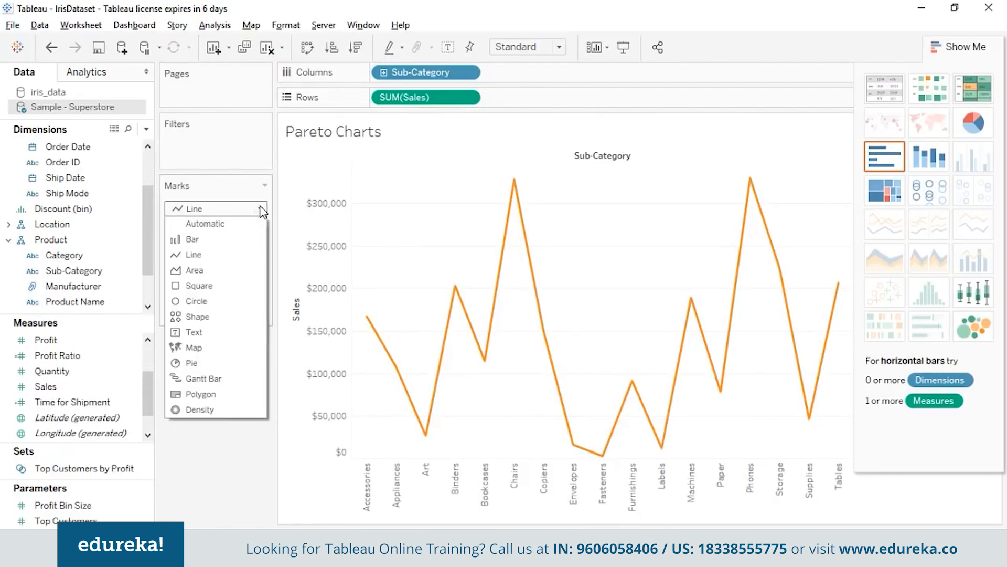
left_click(239, 241)
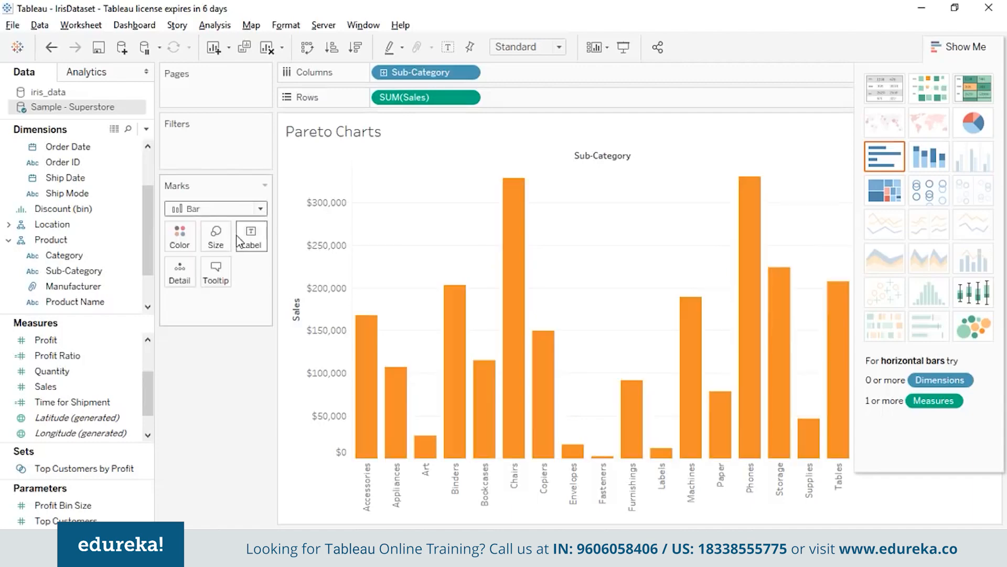
left_click(179, 237)
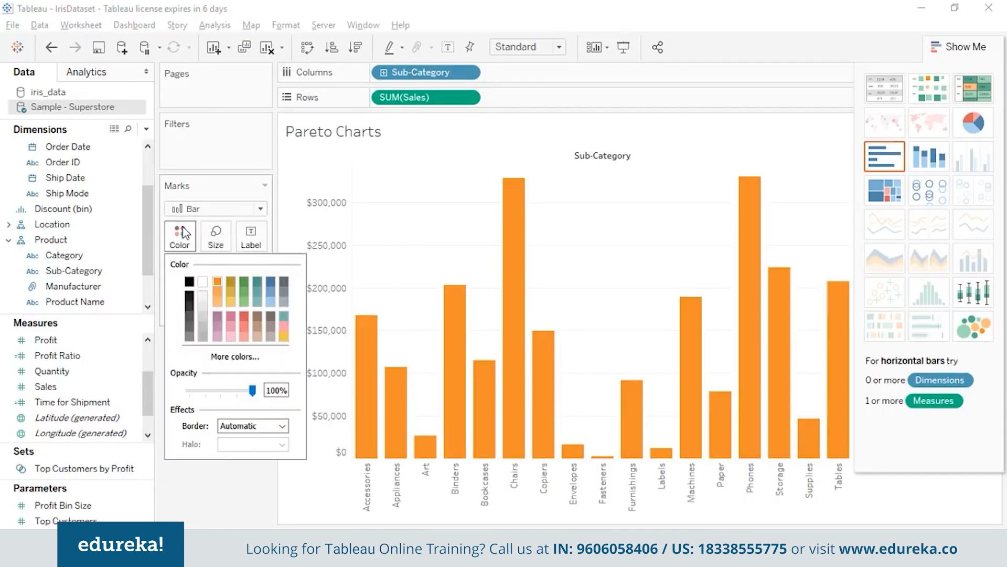
left_click(271, 283)
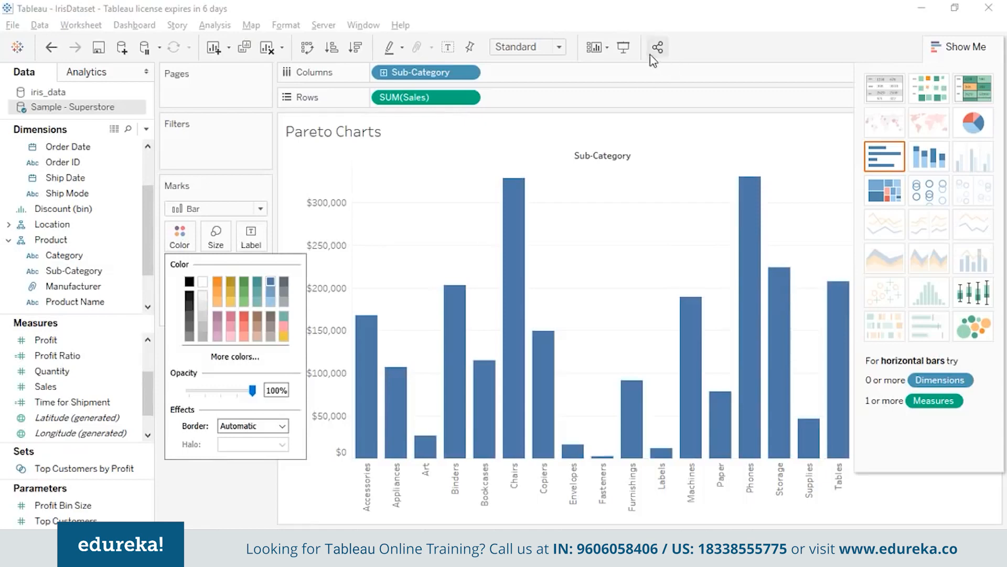
left_click(559, 100)
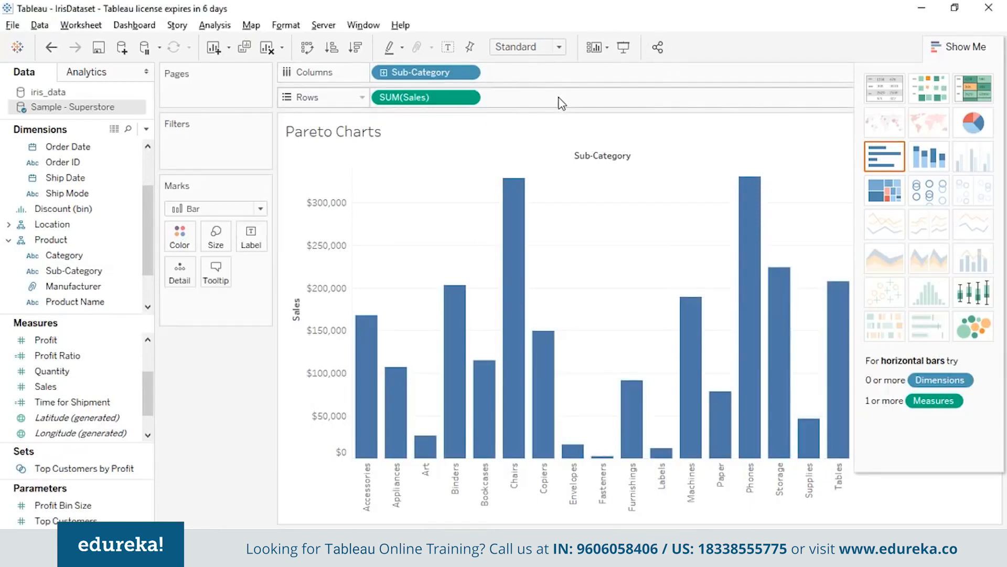
Sort Sub-Category in descending order by the field Sales with Sum aggregation
left_click(468, 73)
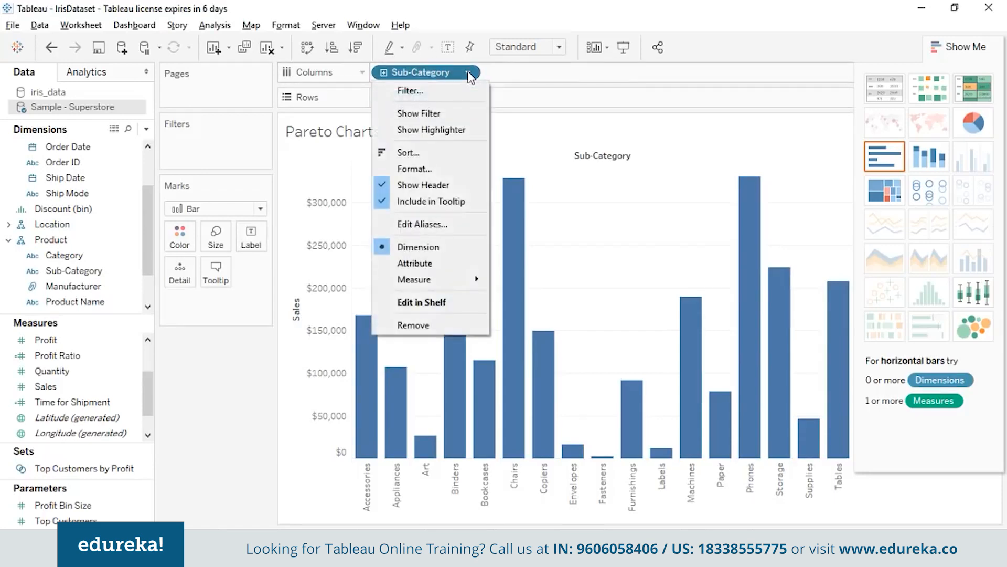
left_click(464, 152)
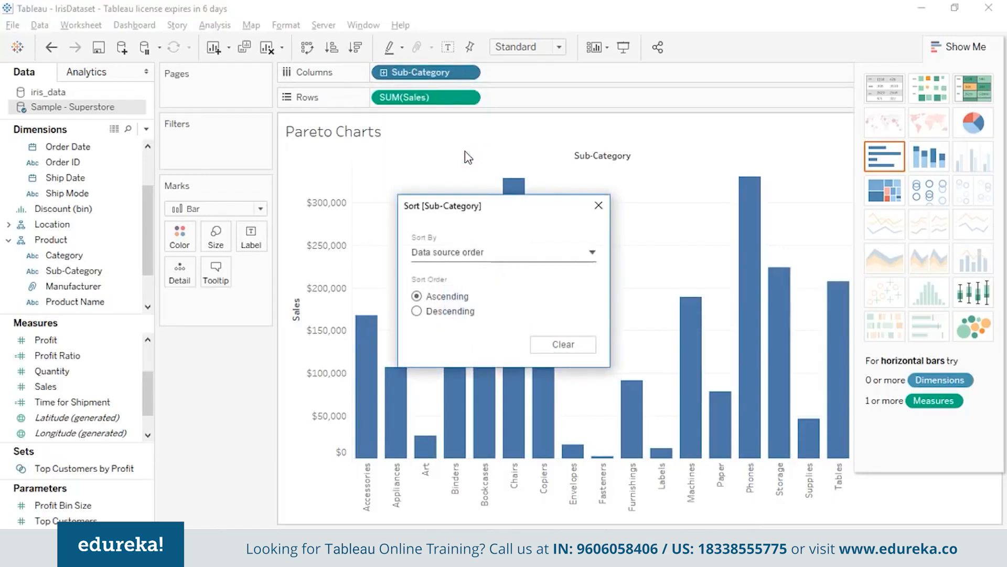
left_click(588, 253)
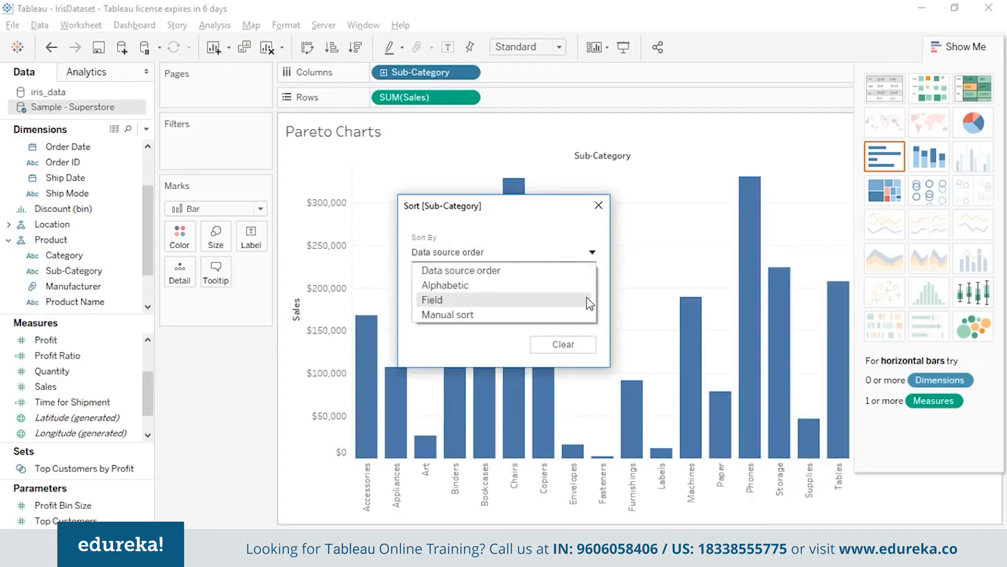
left_click(587, 299)
left_click(428, 311)
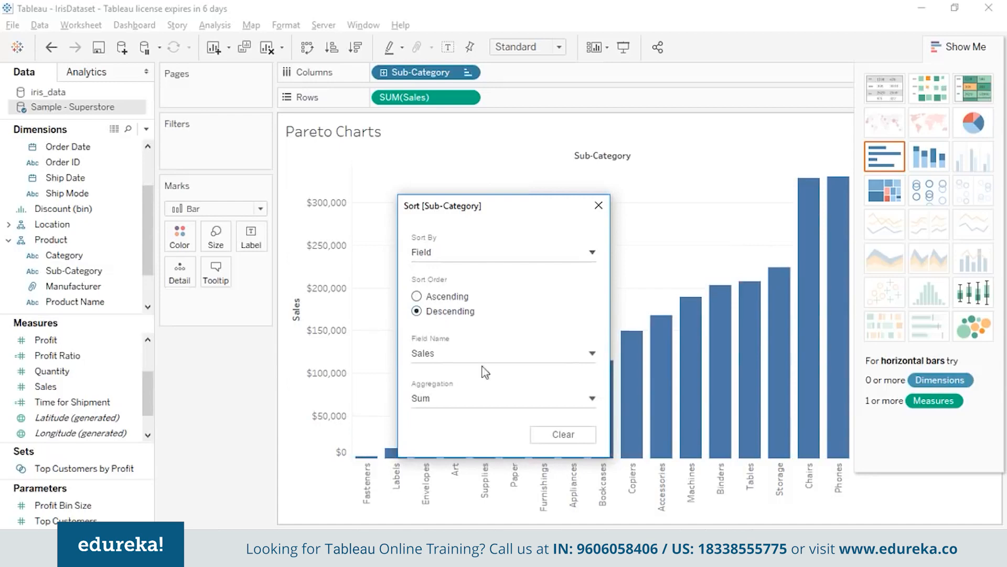
left_click(599, 206)
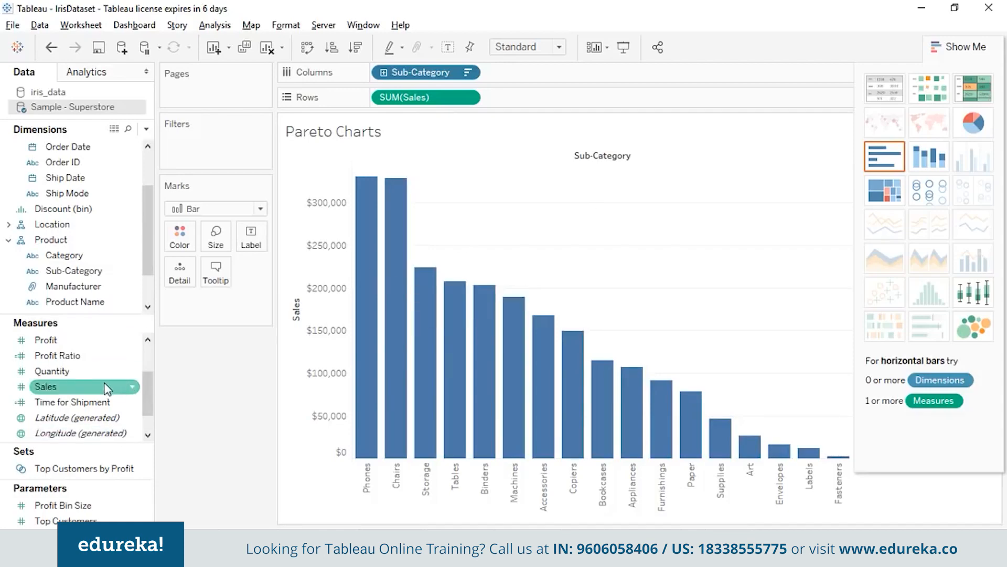
Add a second Sales measure to Rows and combine it with the first as a dual axis
left_click_drag(104, 389, 562, 98)
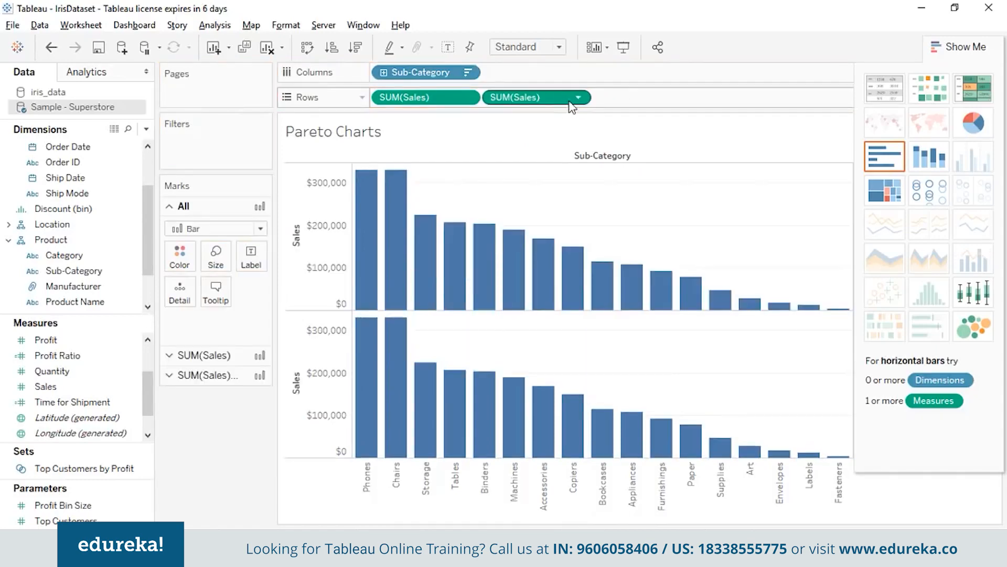
left_click(578, 98)
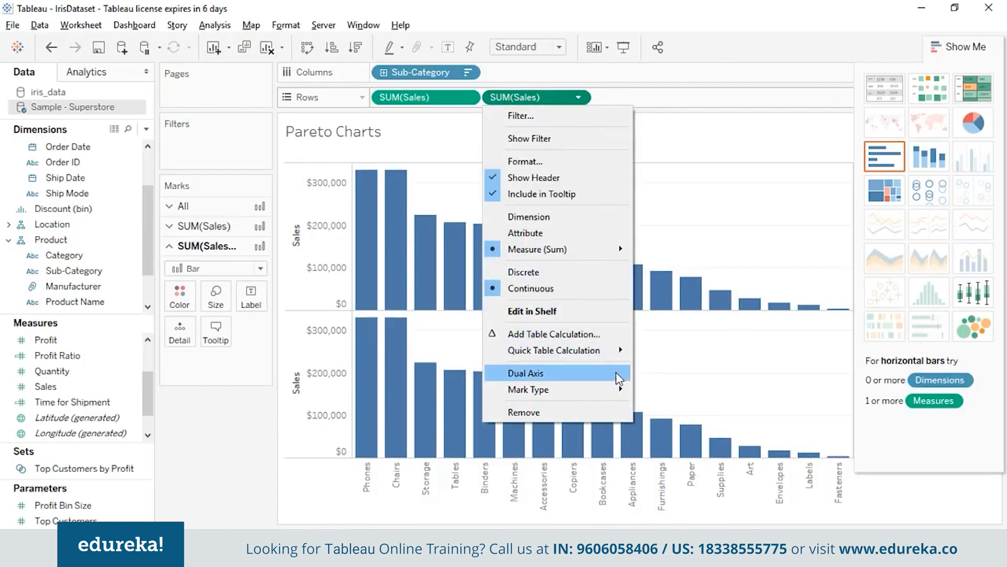
left_click(526, 373)
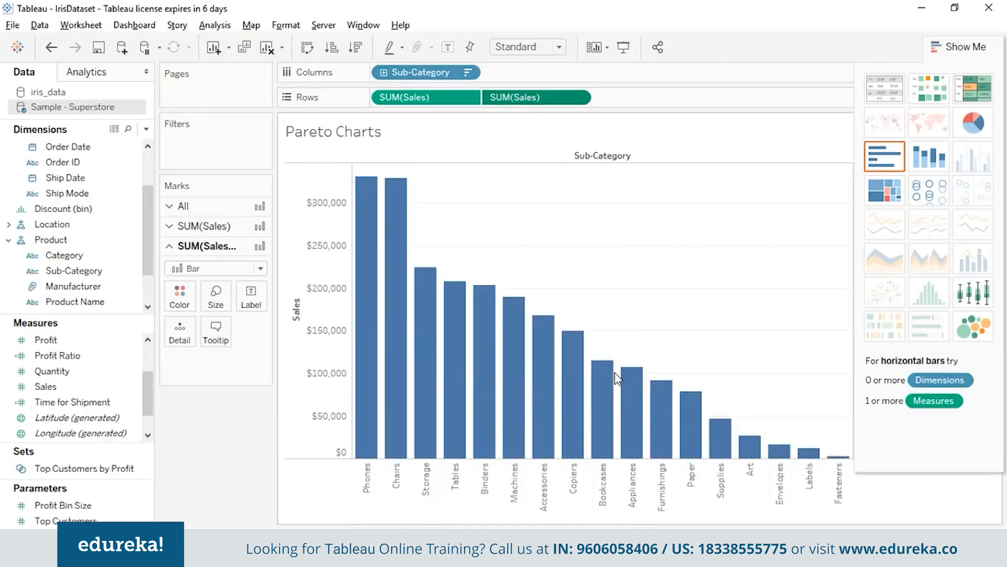
Set the mark type of the second Sales measure to Automatic
left_click(260, 268)
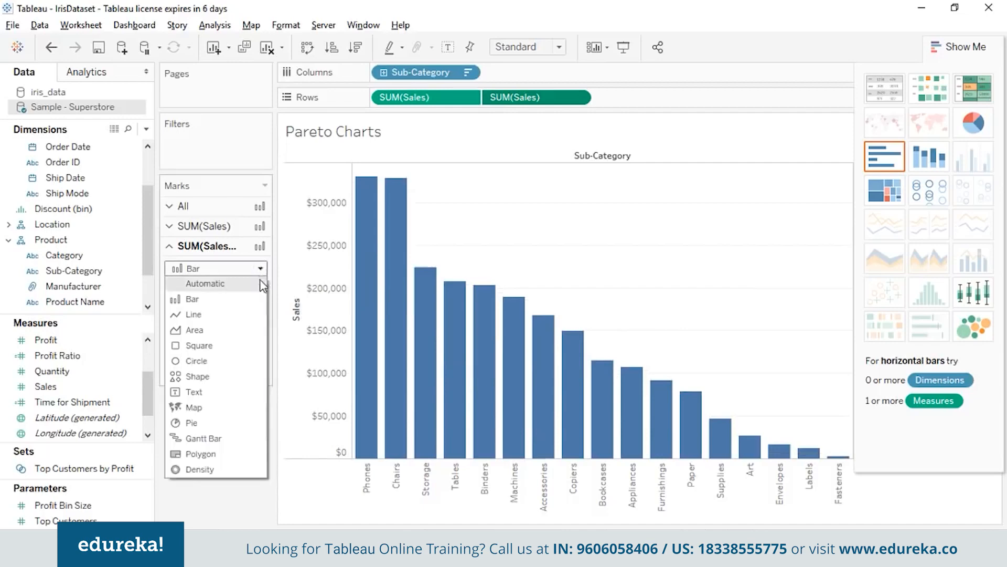
left_click(264, 284)
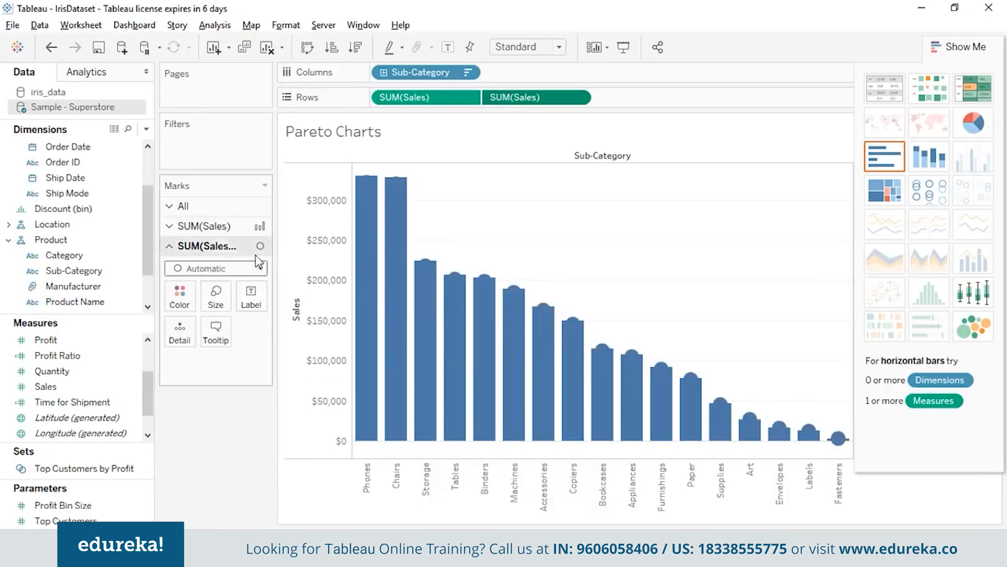
mouse_move(486, 284)
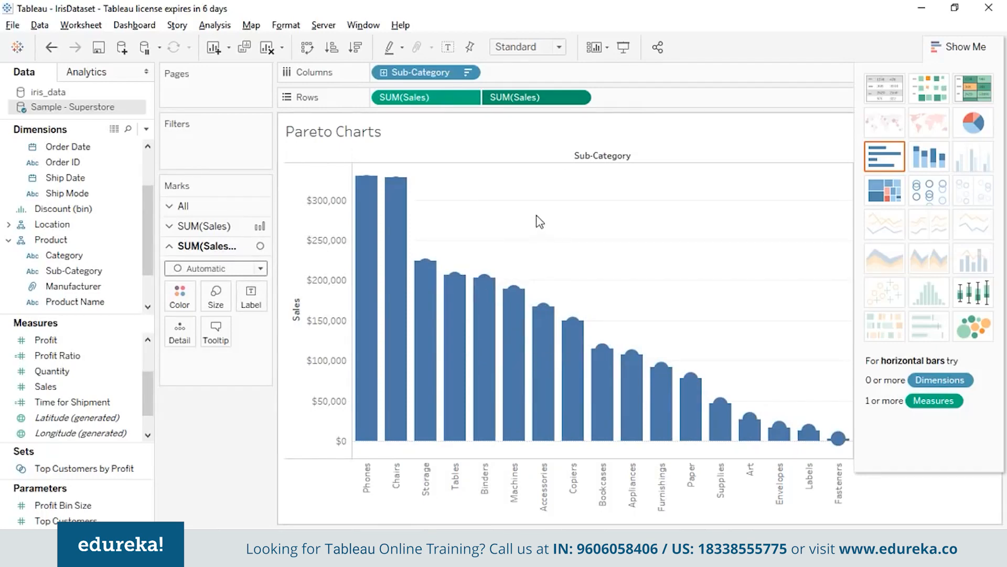
Apply a Running Total quick table calculation to the second Sales measure in Rows
left_click(579, 99)
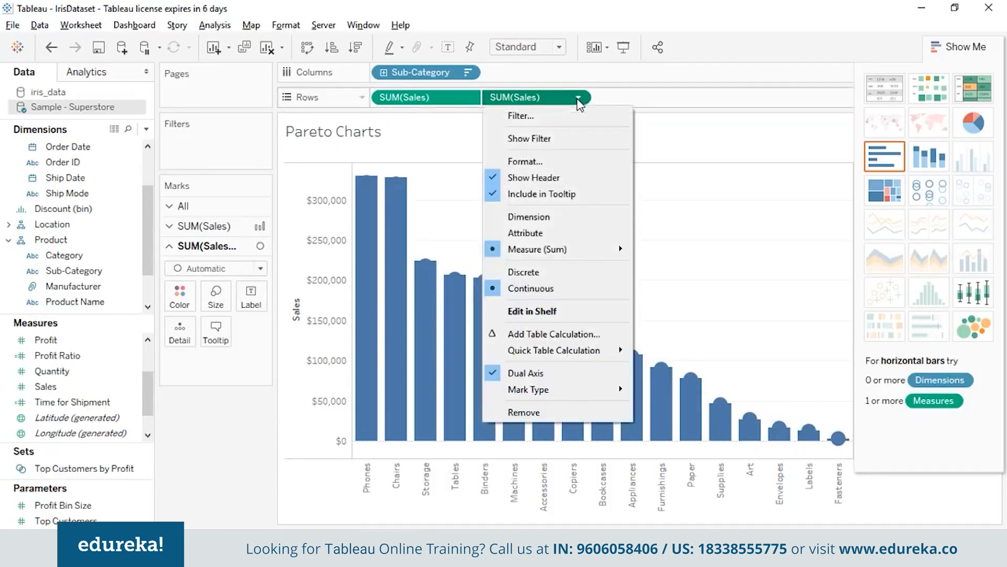
mouse_move(608, 351)
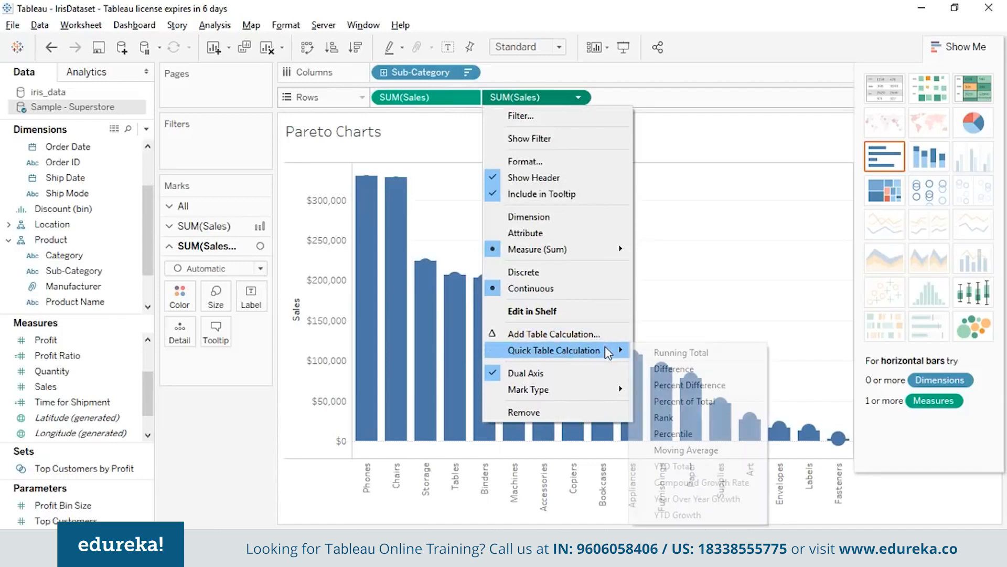
left_click(670, 354)
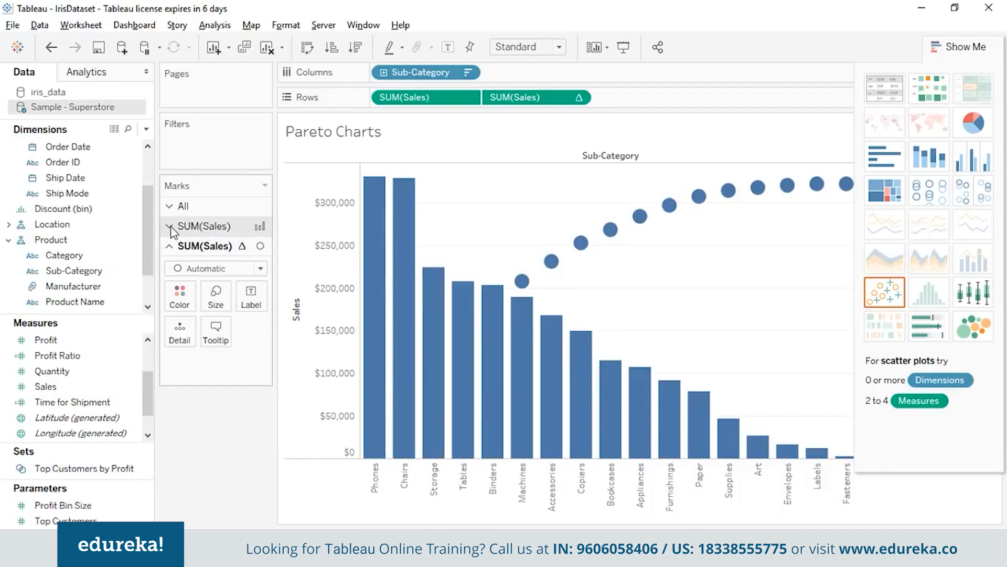
Set the mark type of the first Sales measure to Bar and of the running-total Sales measure to Line
left_click(203, 230)
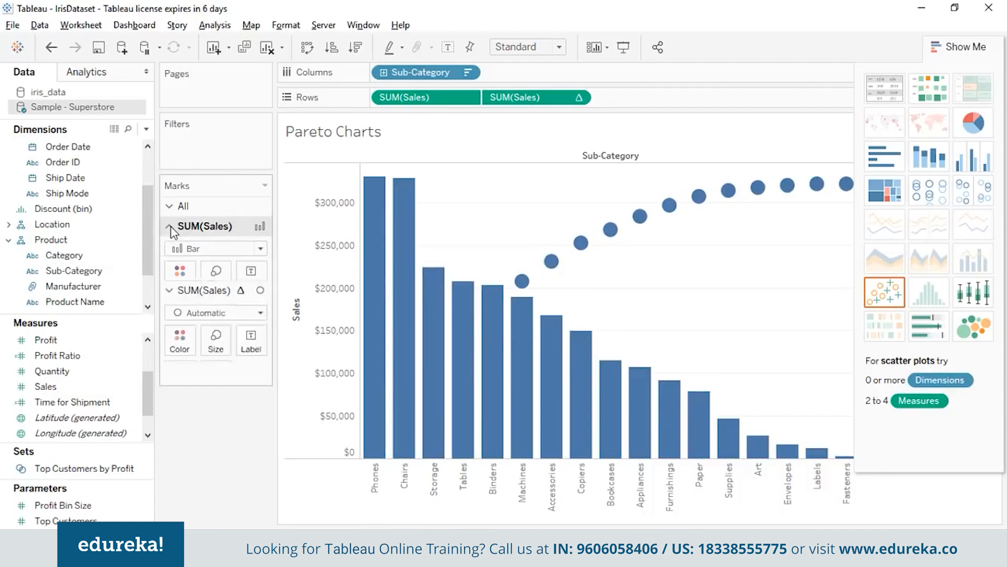
left_click(260, 249)
left_click(250, 289)
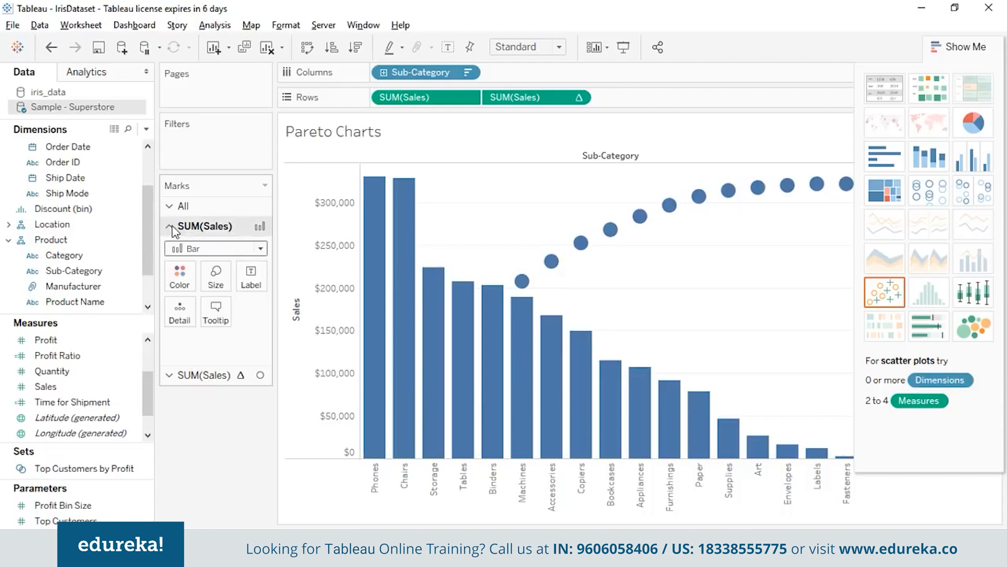
left_click(172, 375)
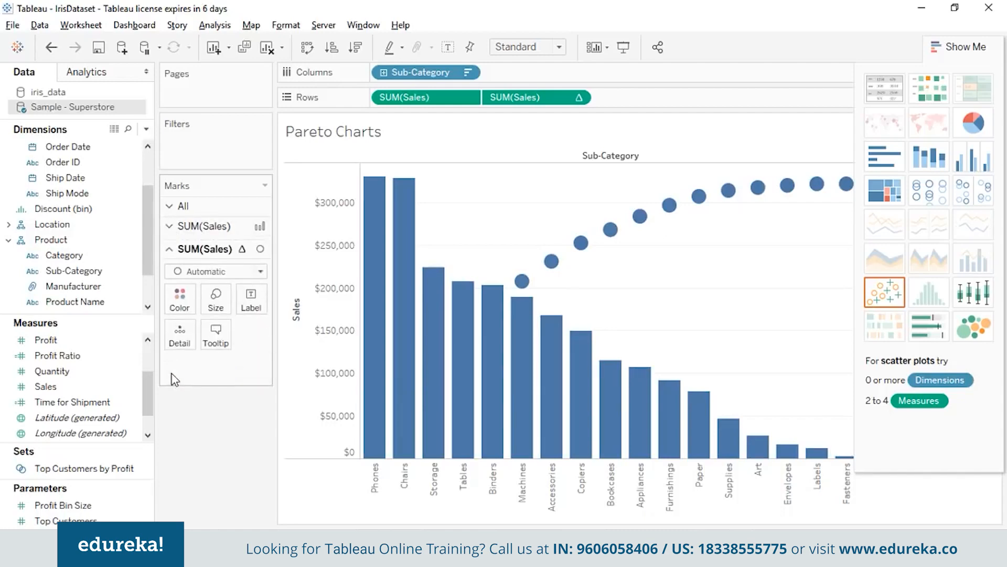
left_click(259, 269)
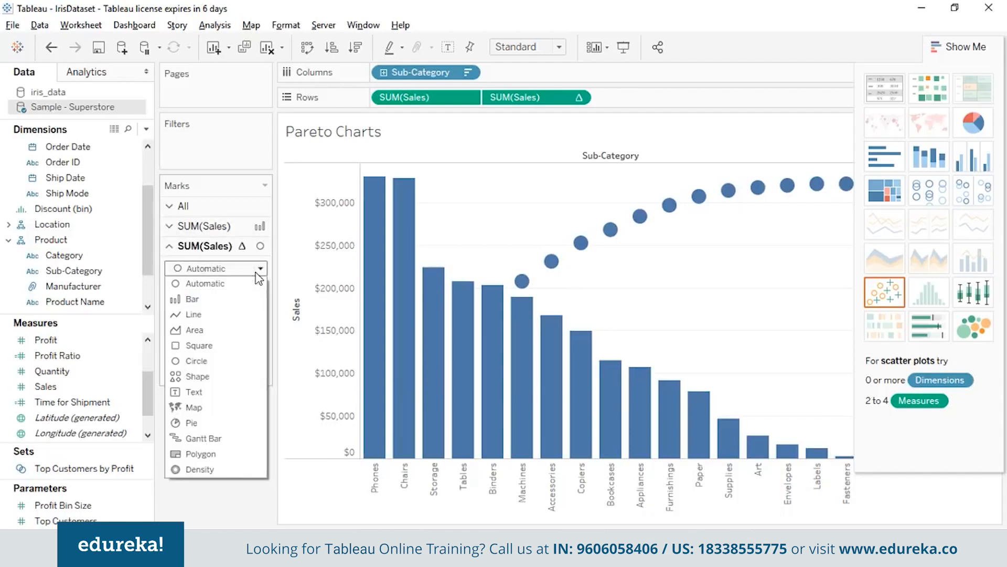
left_click(188, 315)
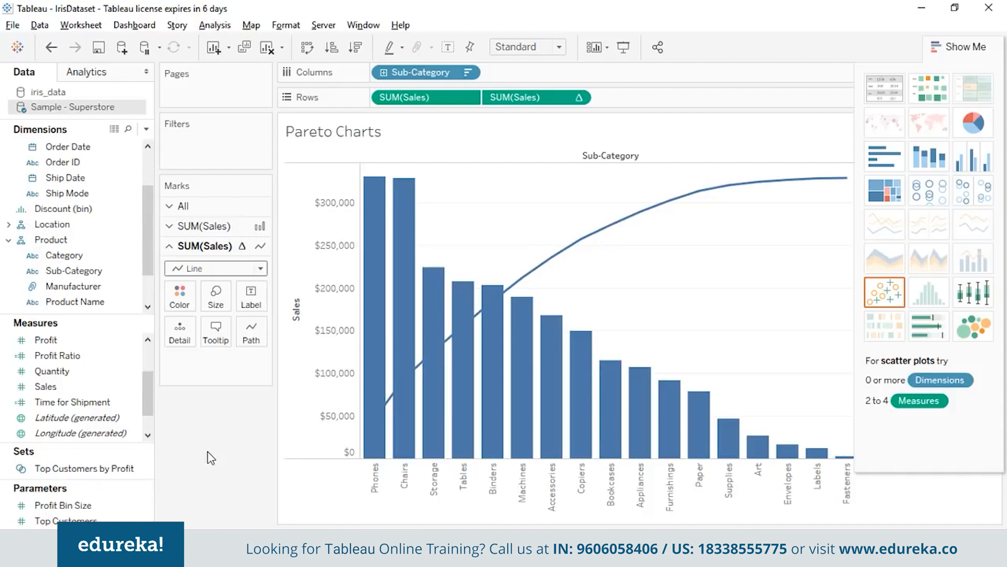
Color the running-total Sales line orange and show markers on all of its points
left_click(181, 301)
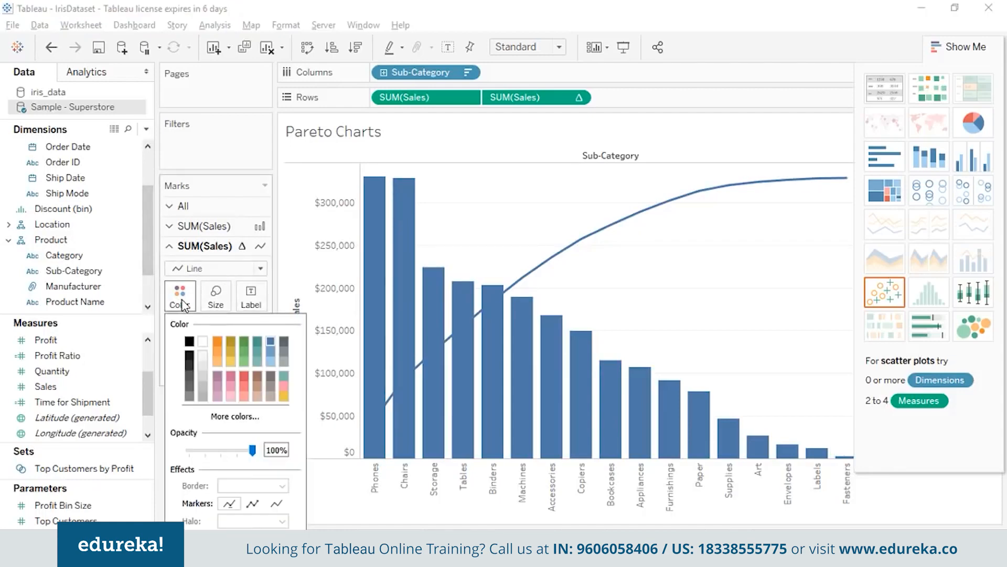
left_click(218, 342)
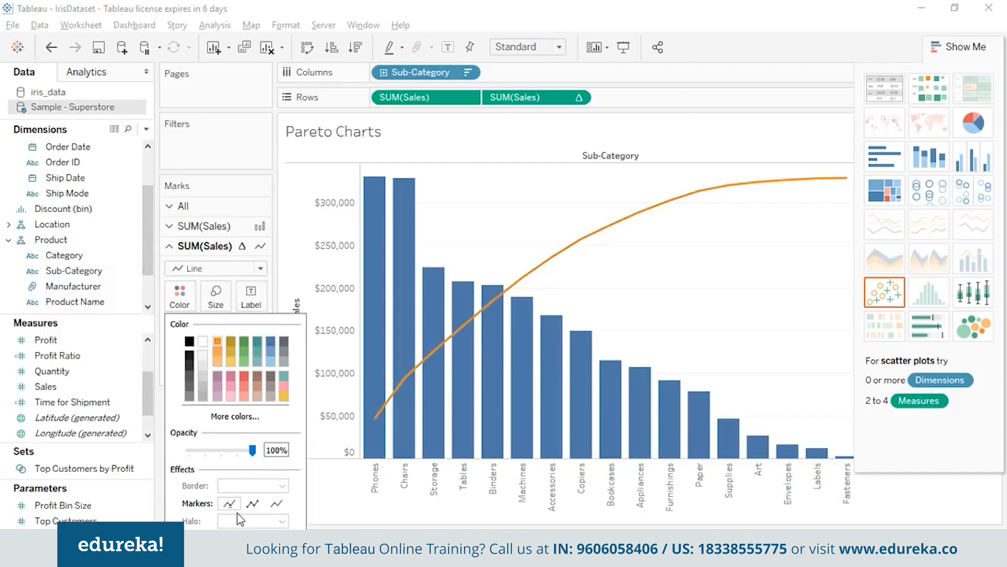
left_click(253, 503)
left_click(276, 503)
left_click(253, 503)
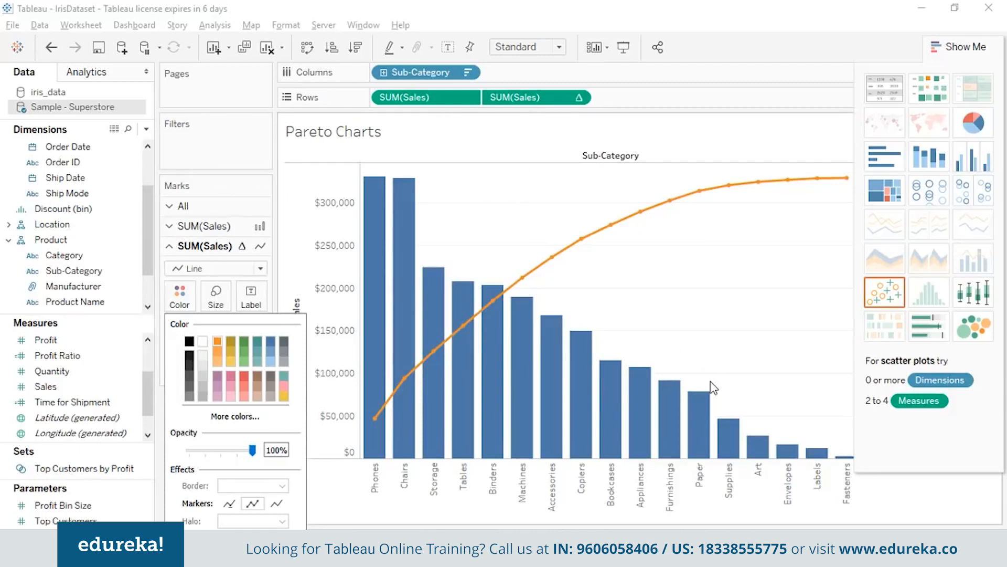
key("Escape")
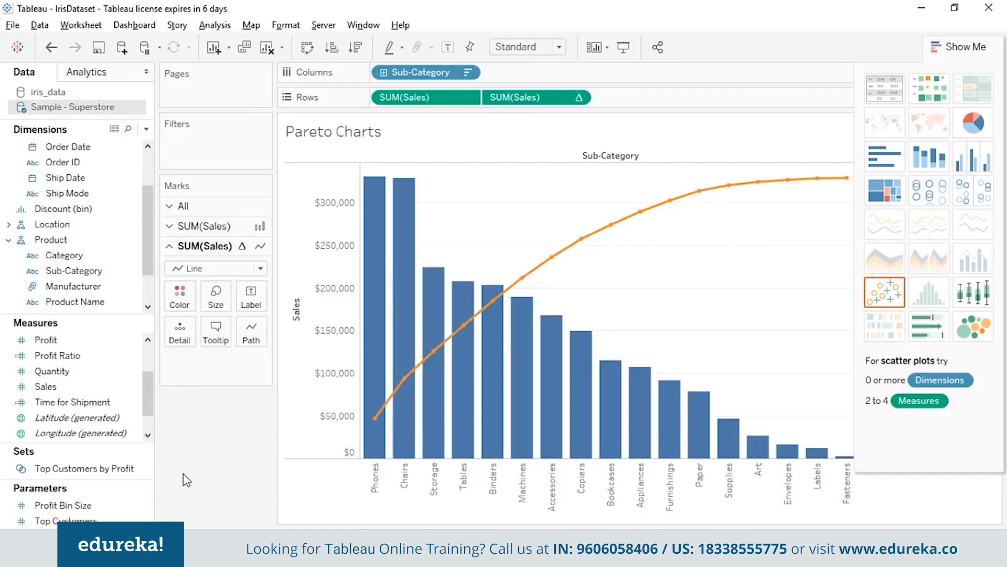
Switch to the PowerPoint slide show and advance past the Pareto Chart slide
key("alt+Tab")
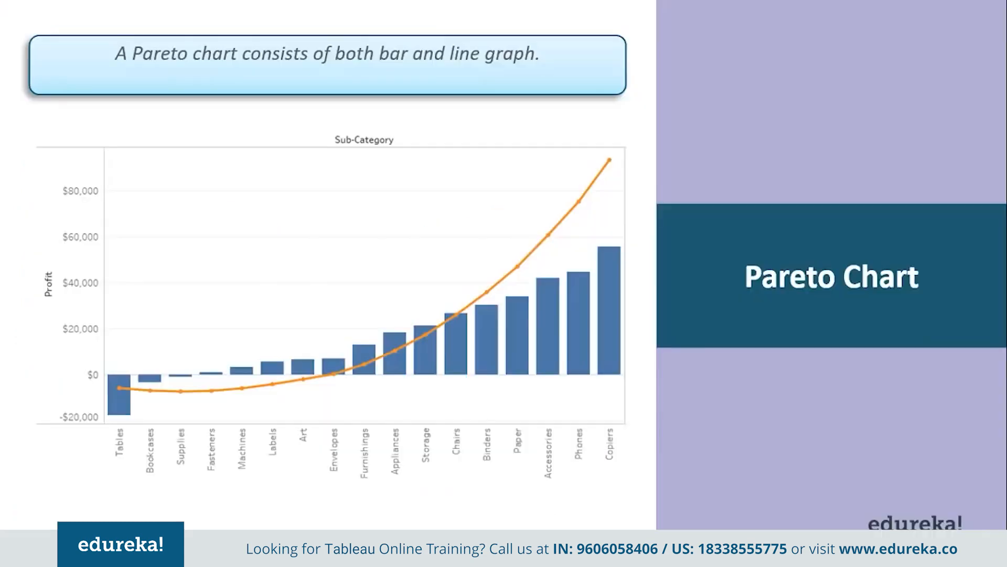
key("Right")
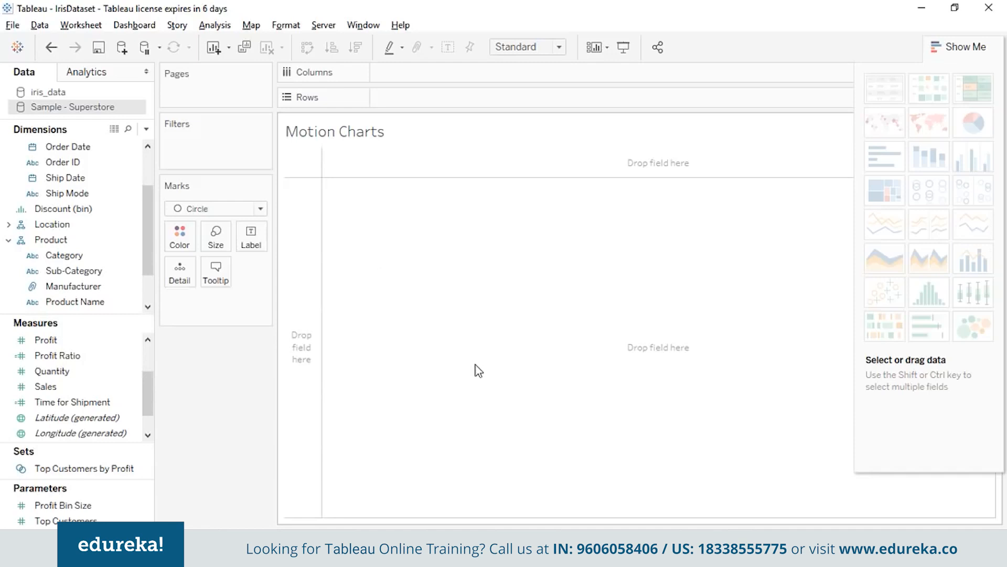
Add Order Date to Columns of the Motion Charts sheet at the discrete Month level and set the mark type to Automatic
left_click(149, 163)
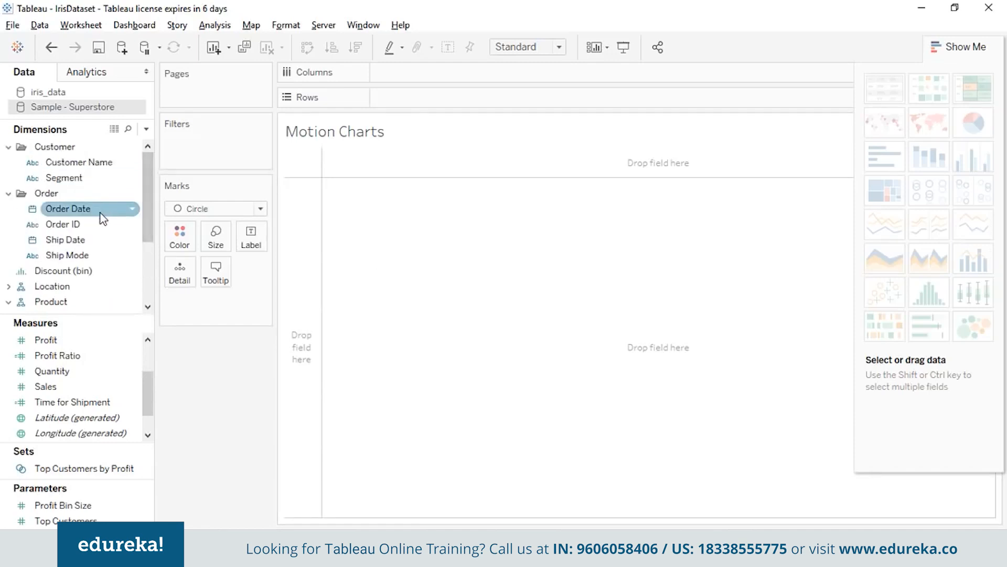
left_click_drag(101, 212, 440, 75)
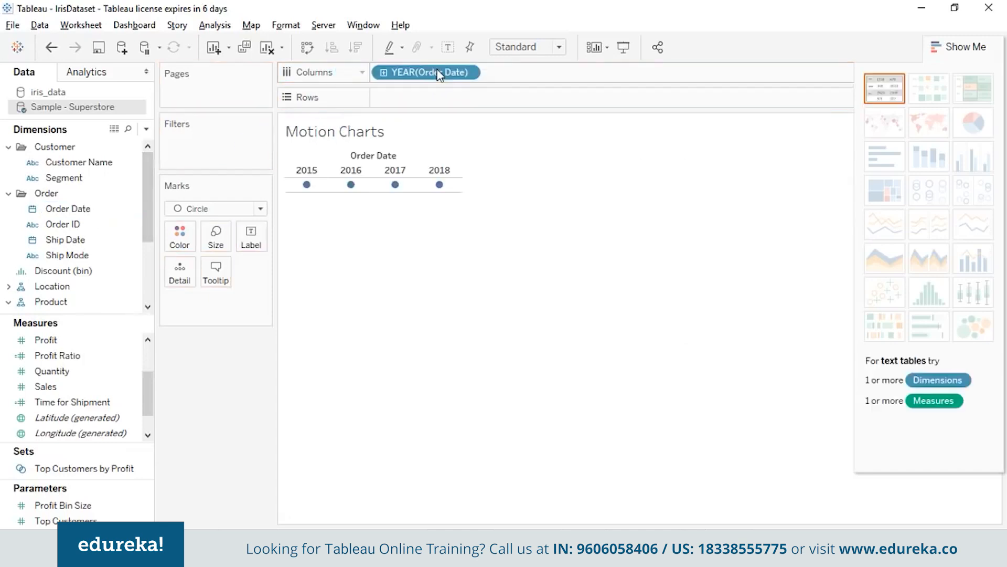
left_click(468, 74)
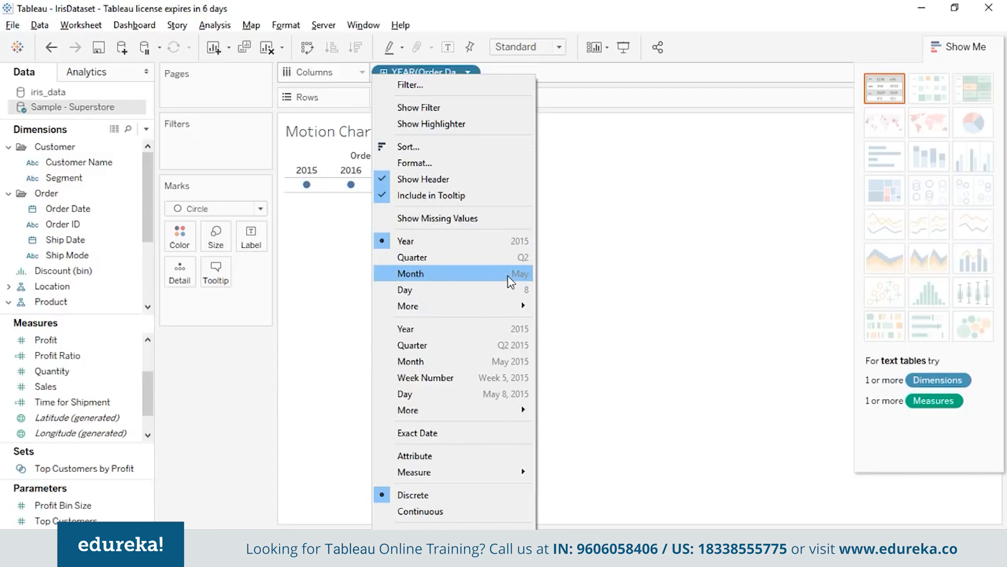
left_click(511, 282)
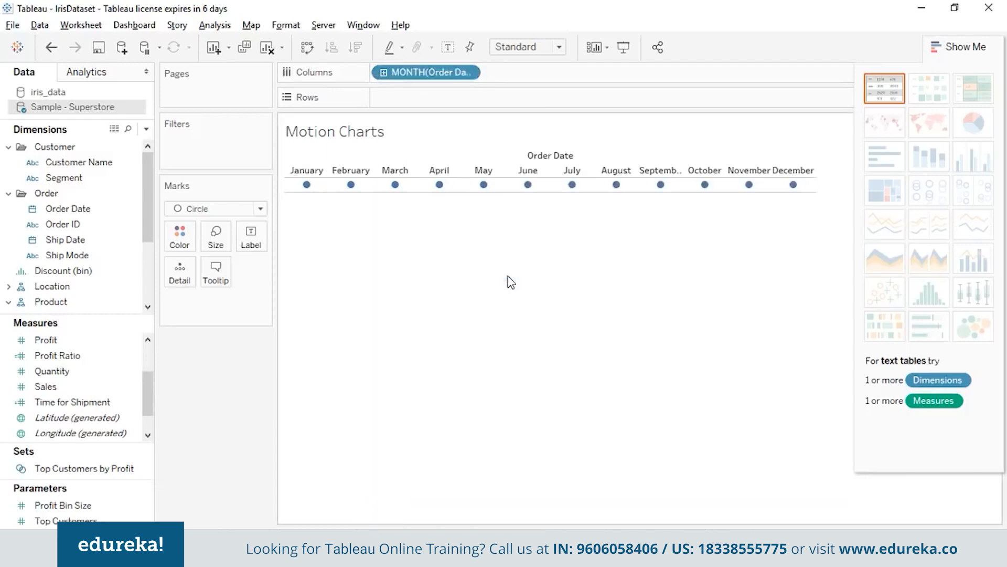
left_click(260, 208)
left_click(256, 224)
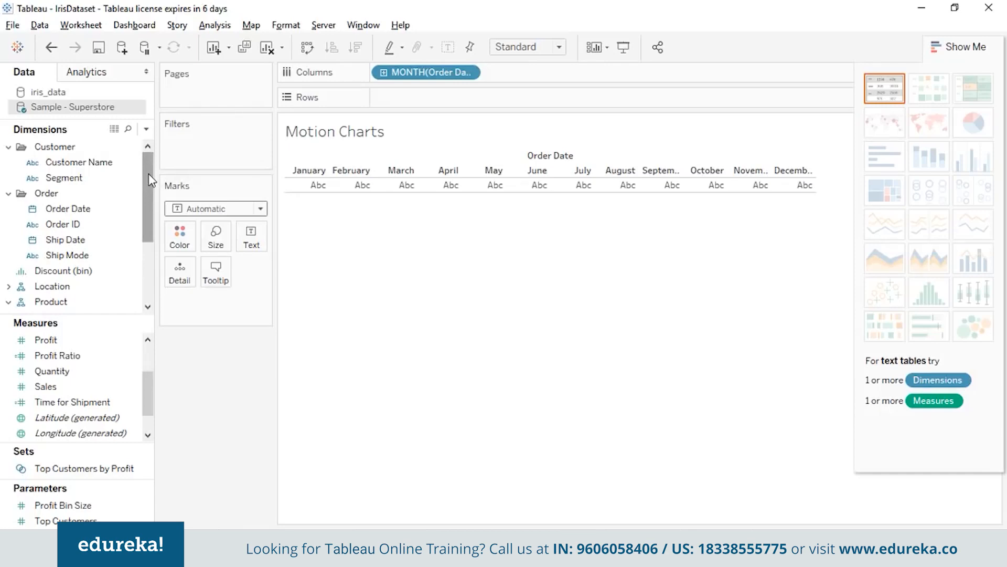
Add Sales and Profit to Rows as a dual-axis chart and collapse Show Me
left_click(135, 387)
mouse_move(128, 392)
left_mouse_down()
mouse_move(450, 153)
mouse_move(459, 105)
left_mouse_up()
left_click_drag(86, 346, 542, 98)
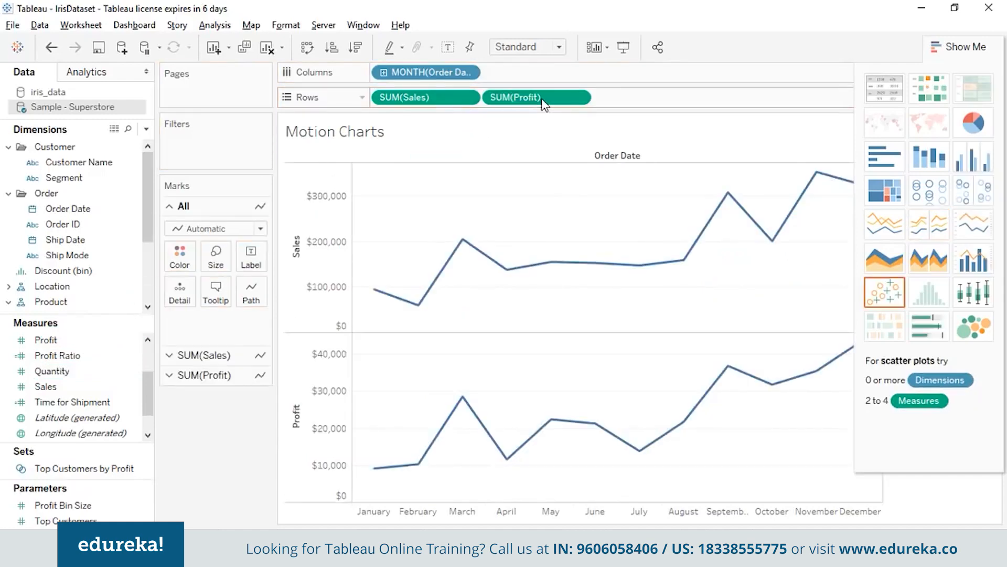
left_click(579, 98)
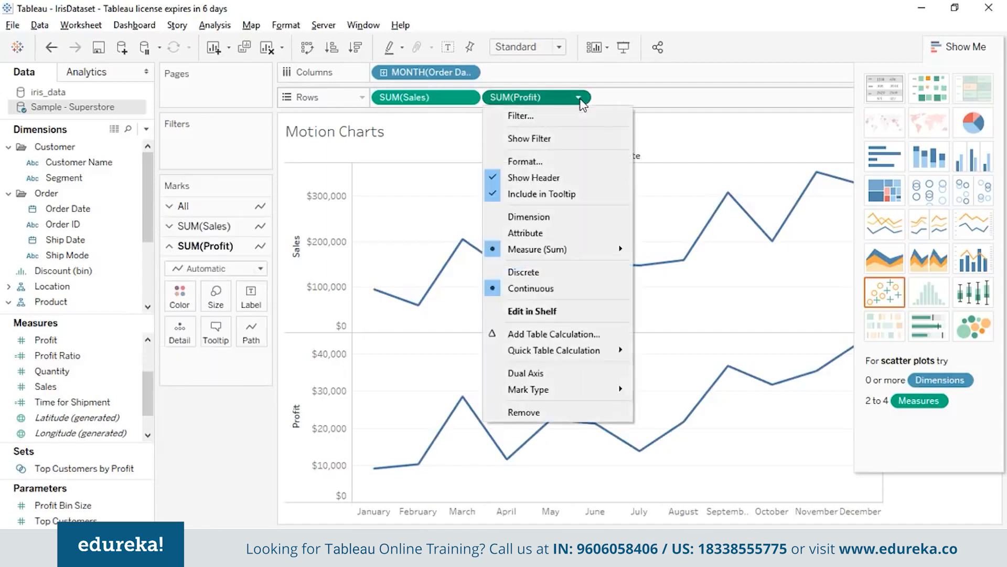
left_click(608, 374)
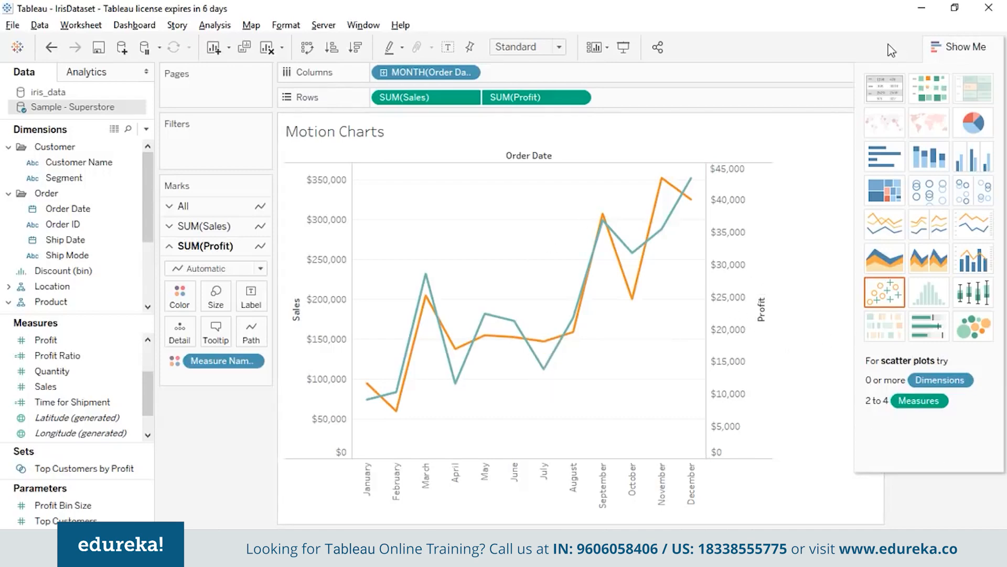
left_click(958, 47)
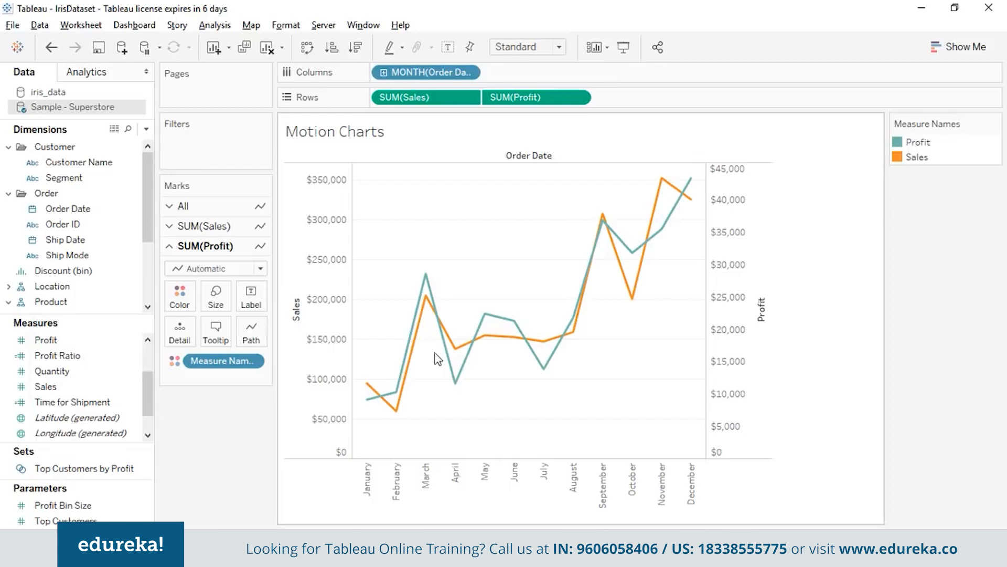
Set the mark type to Circle for all measures
mouse_move(600, 230)
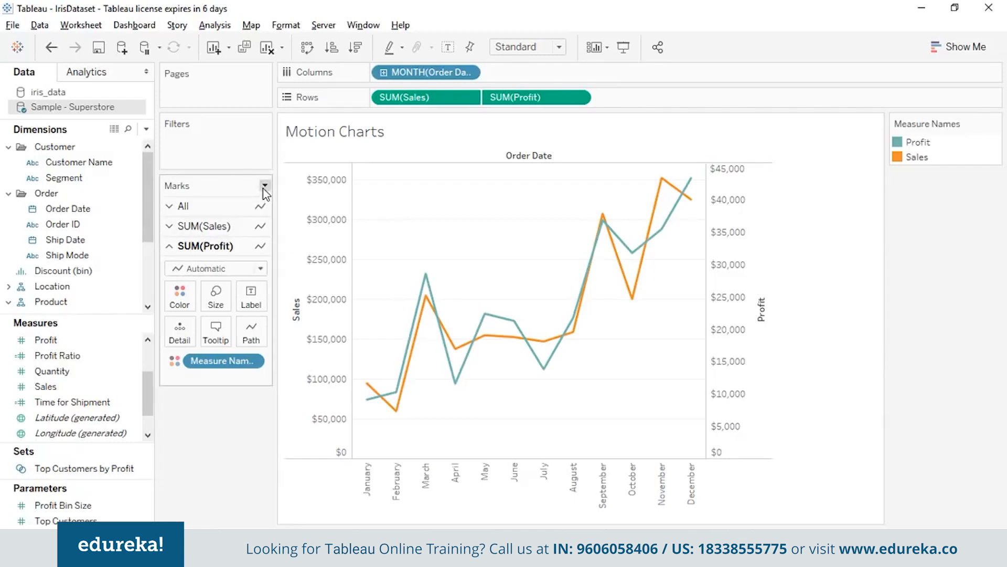
left_click(265, 185)
left_click(265, 187)
left_click(174, 209)
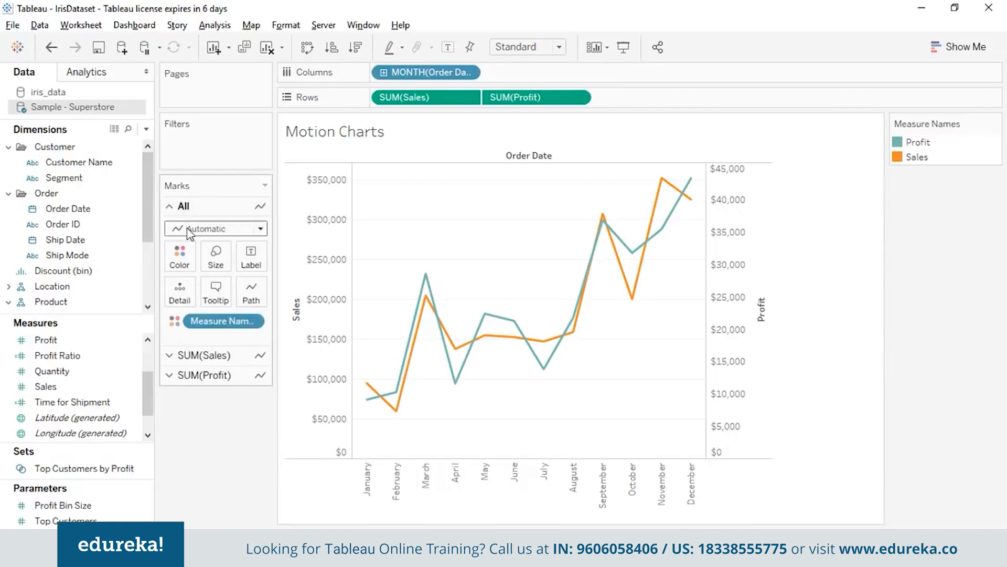
left_click(187, 227)
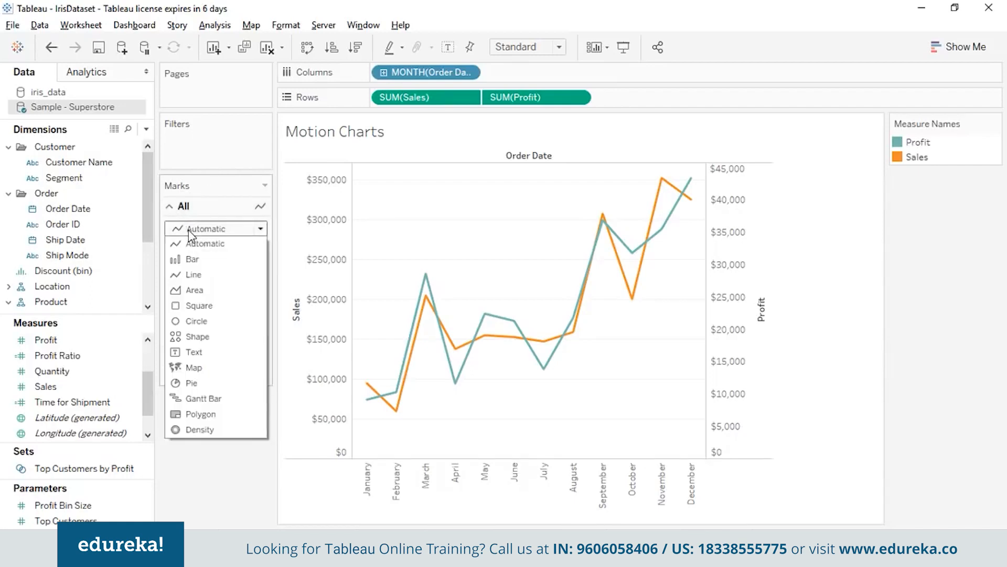
left_click(197, 321)
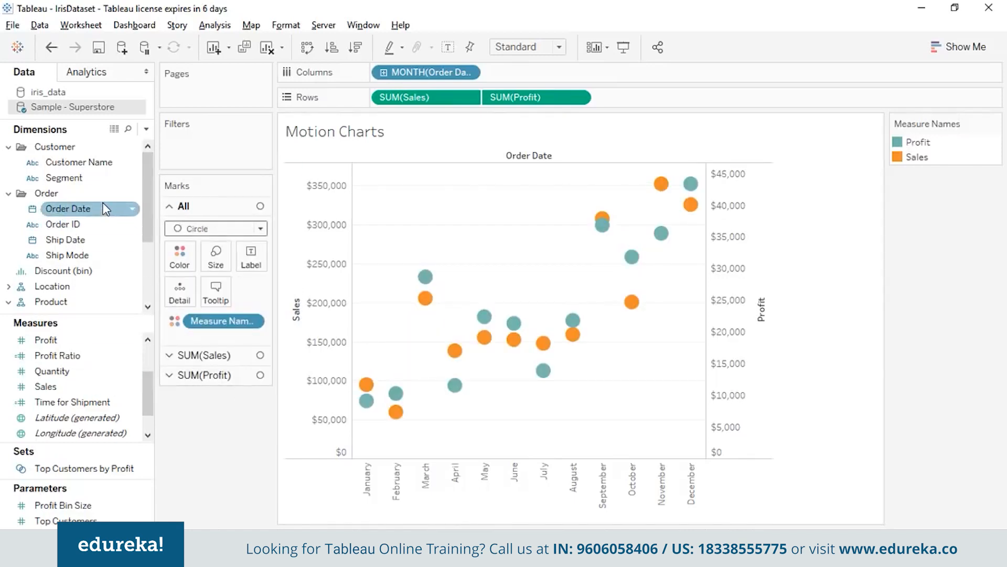
Add Order Date to Pages and set it to the discrete Month level
left_click_drag(106, 212, 226, 86)
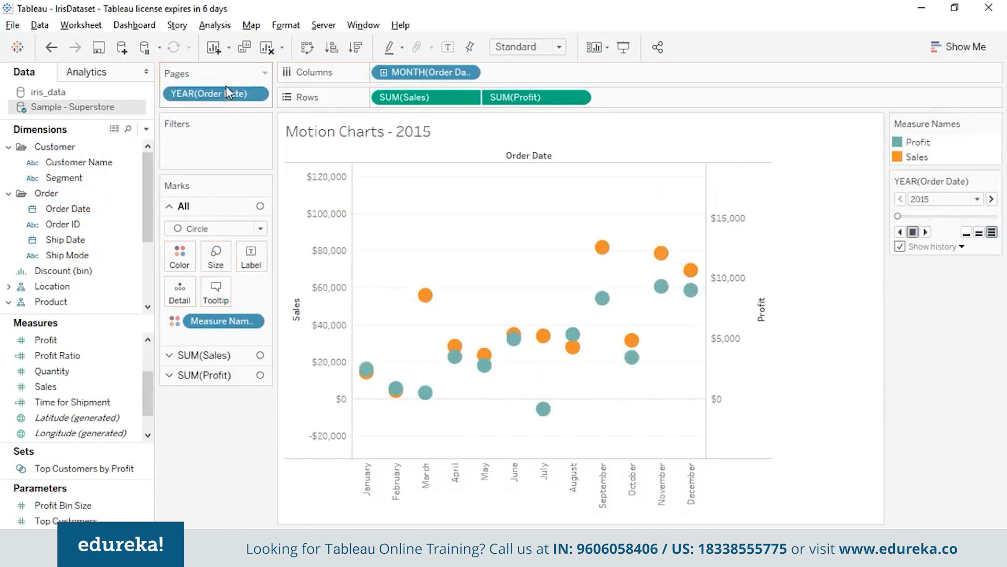
left_click(257, 94)
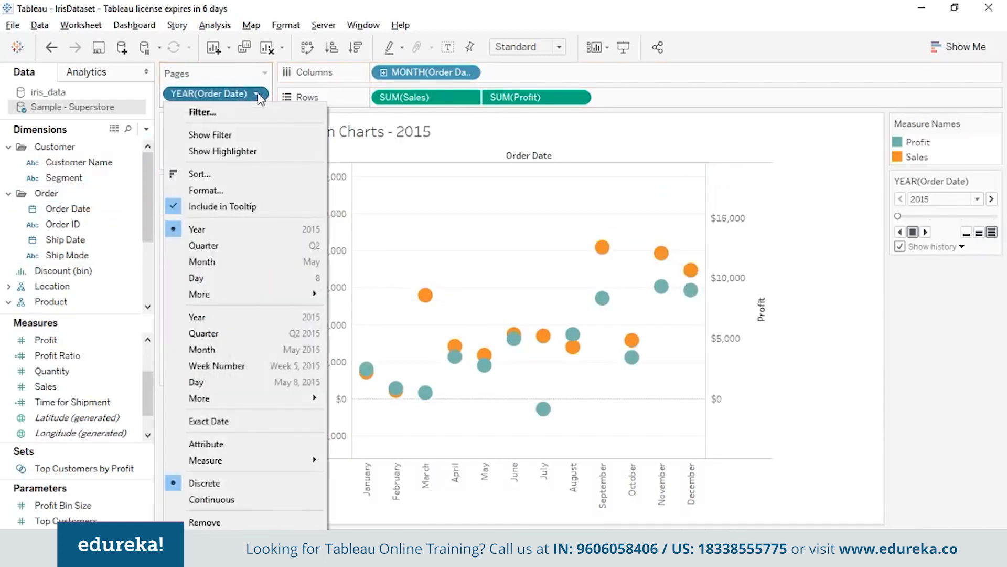
left_click(246, 262)
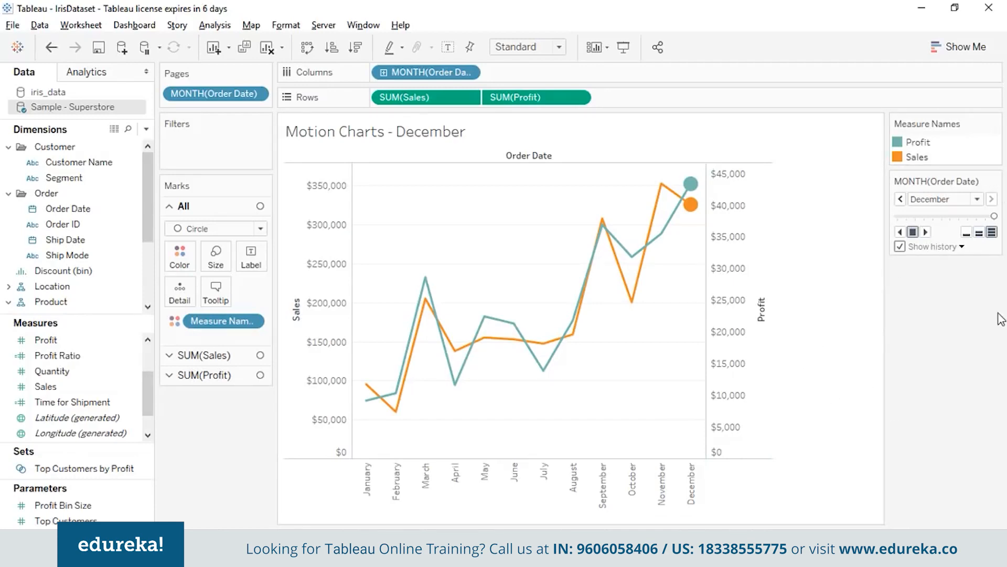
Examine the page history options, including the format choices for trails
left_click(962, 246)
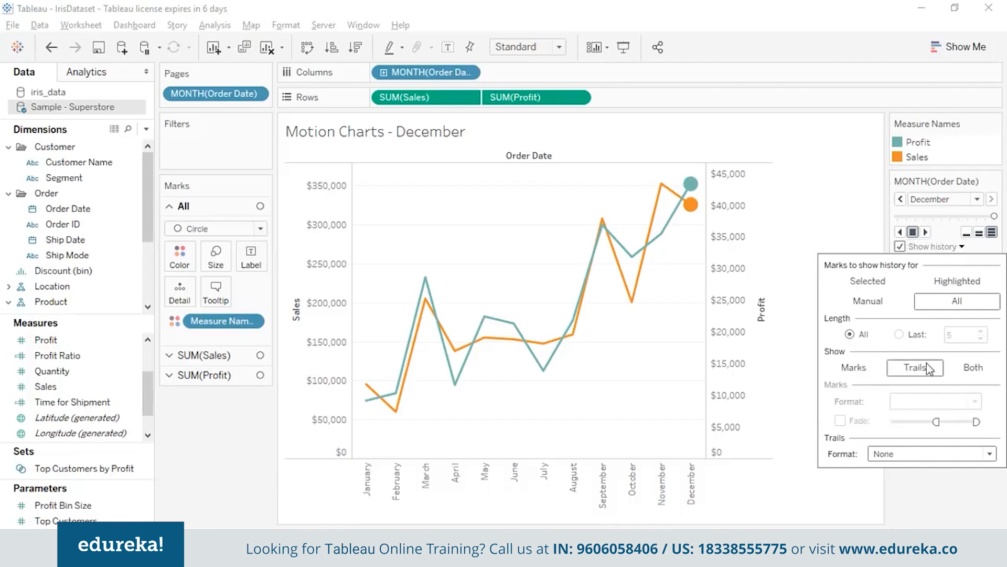
left_click(989, 453)
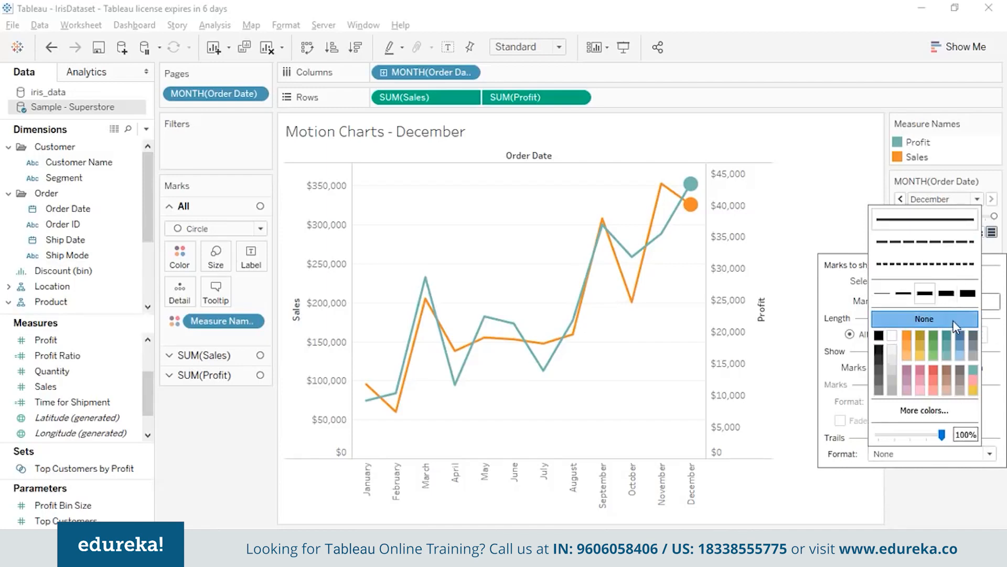
left_click(991, 455)
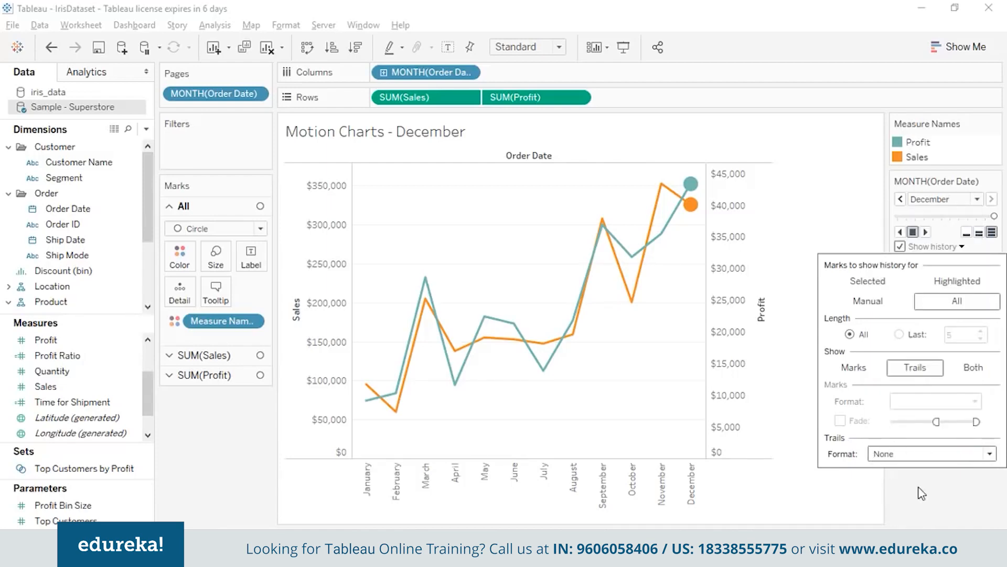
left_click(931, 498)
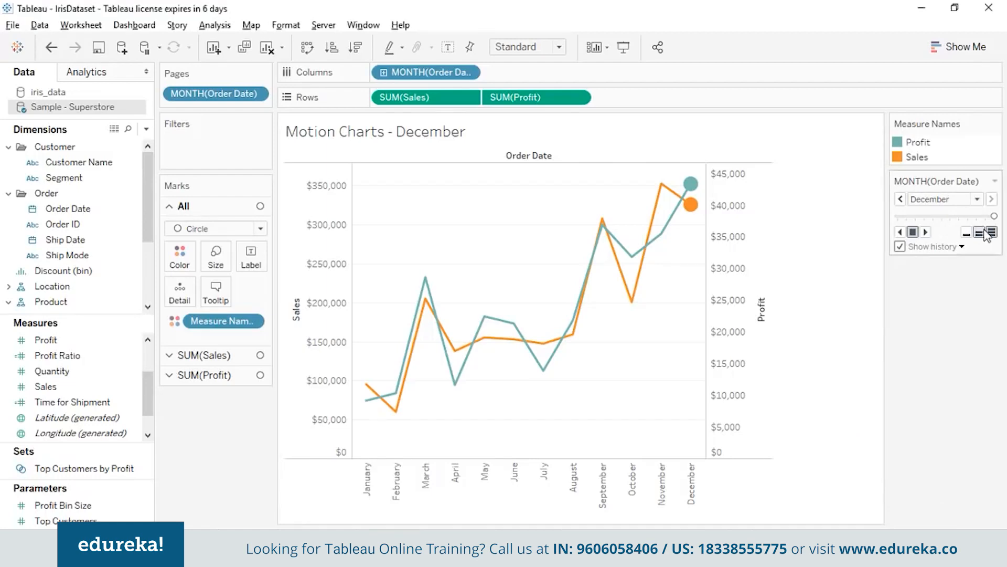
Play the monthly page animation at normal speed and again at fast speed
left_click(978, 232)
left_click(925, 232)
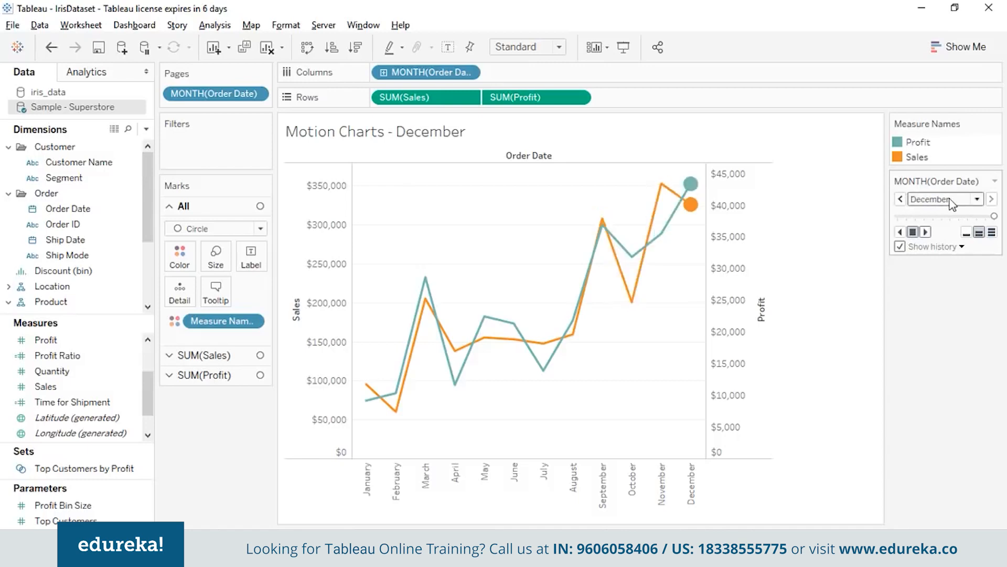
left_click(992, 234)
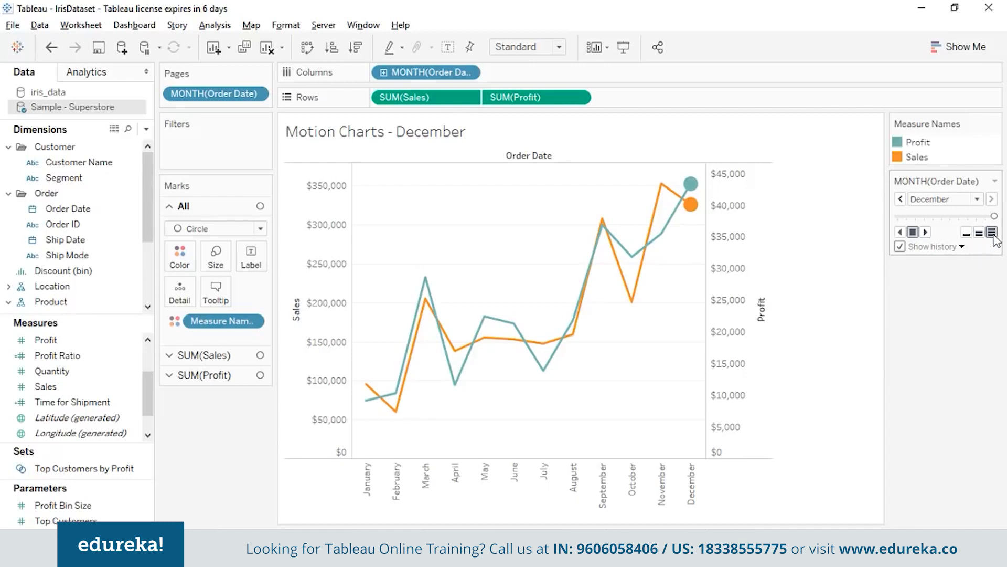
left_click(925, 232)
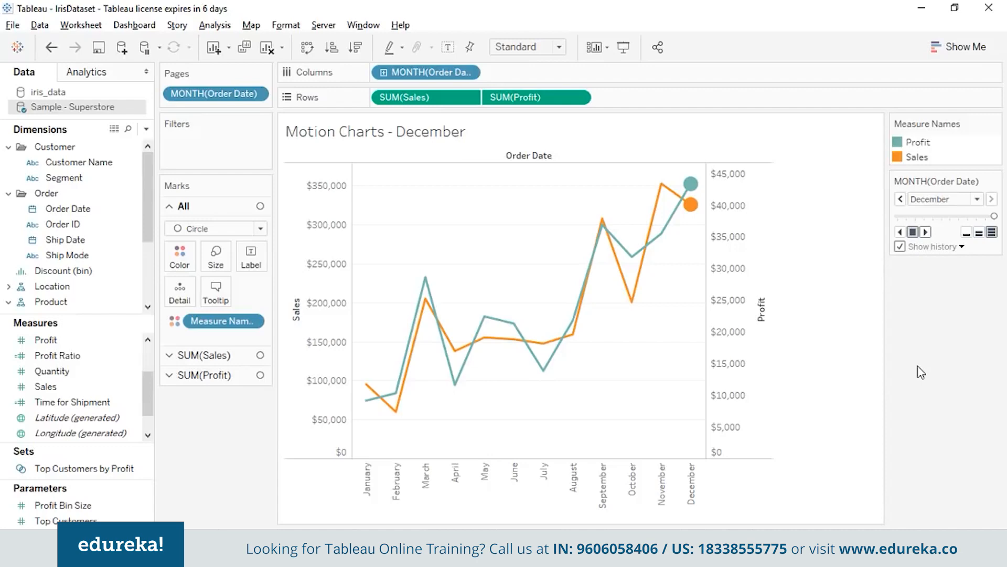
Examine the rows of iris_data.csv in the data source preview
key("alt+Tab")
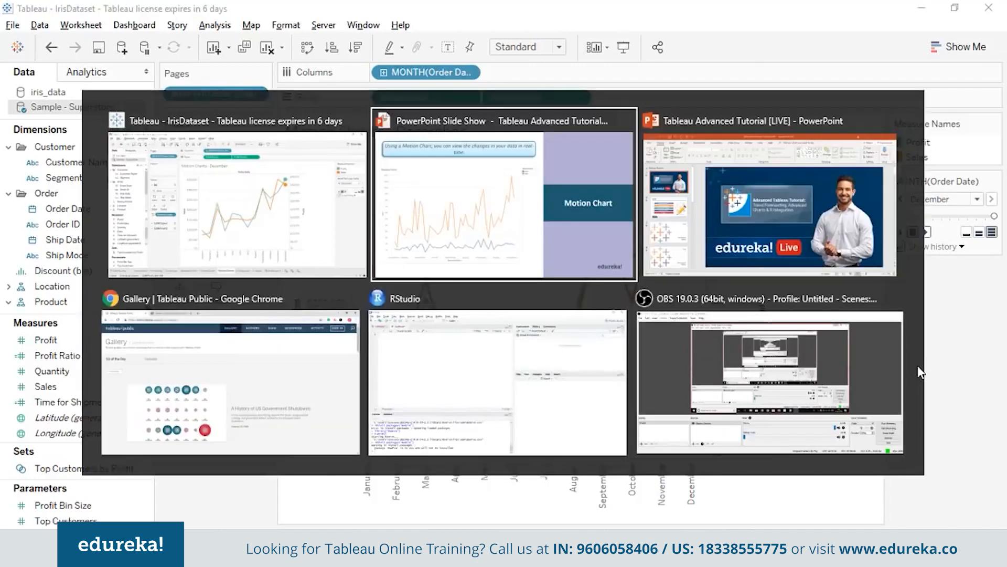
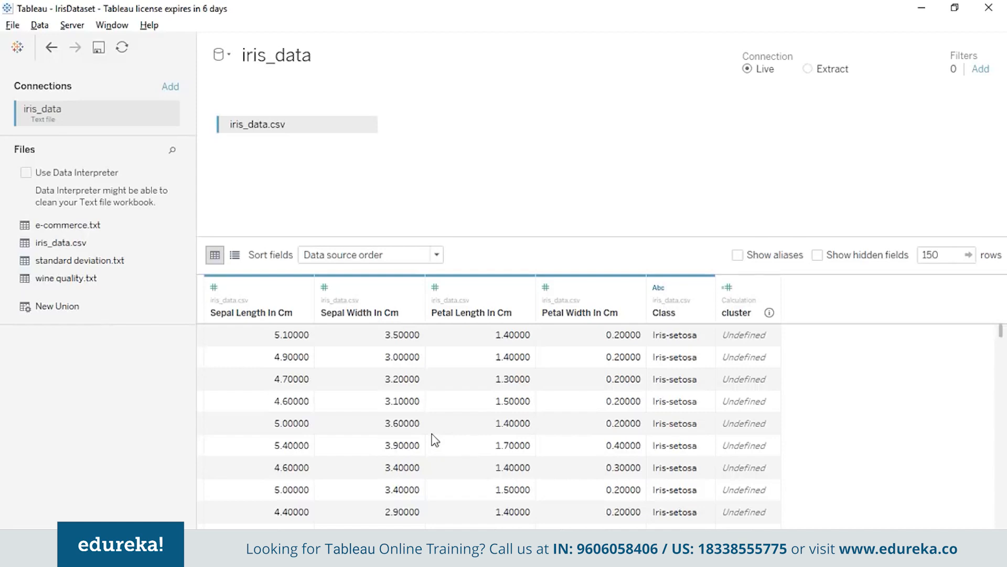
left_click(1004, 368)
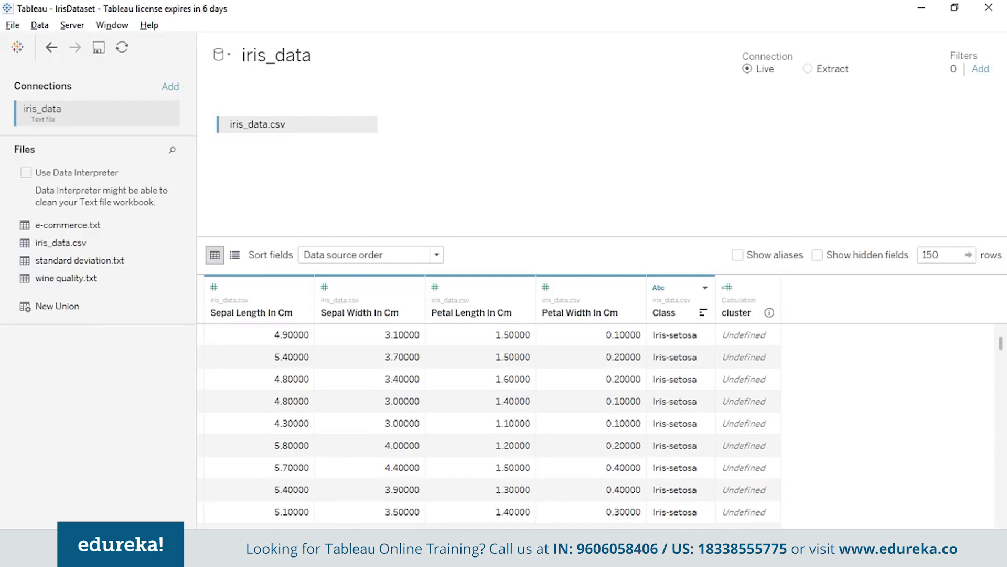
Switch to RStudio and write install.packages("Rserve") as the first line of the empty script
key("alt+Tab")
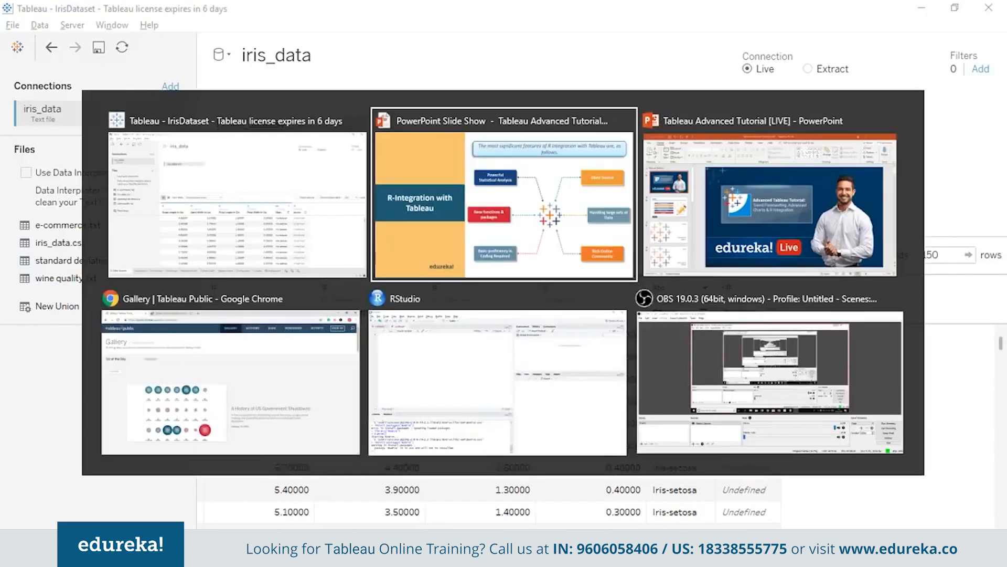
key("alt+Tab")
key("alt+Tab")
key("alt+Tab")
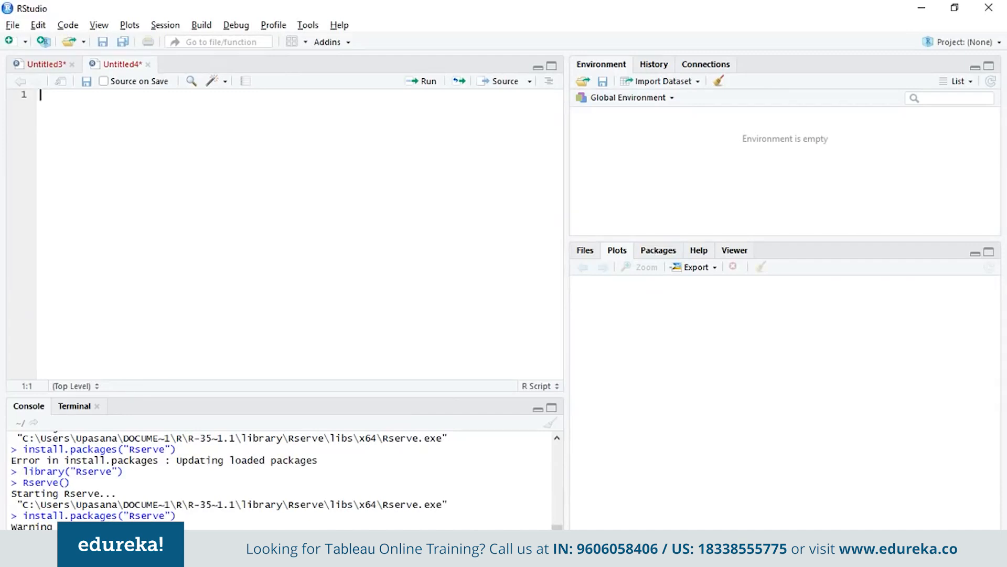
type("instal")
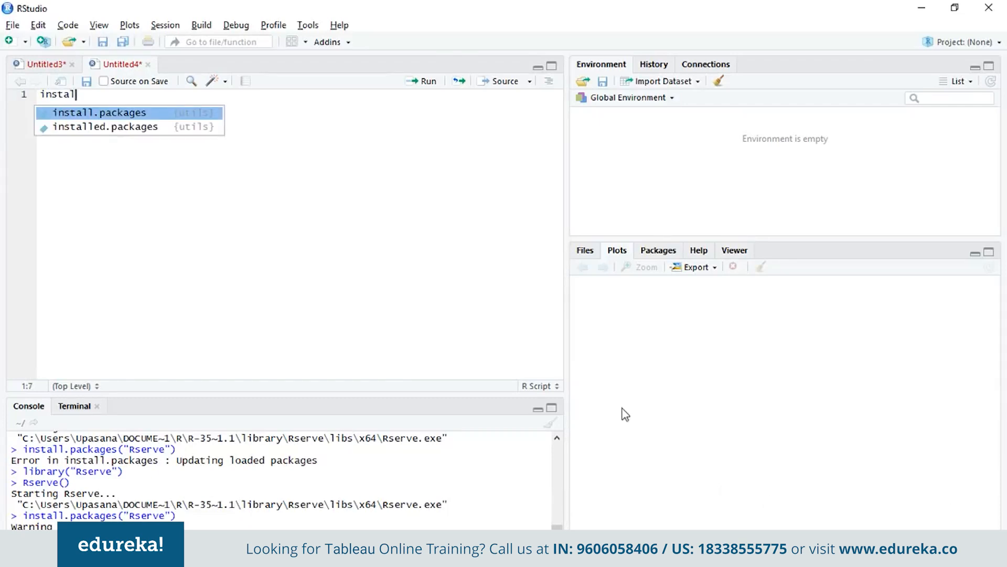
left_click(142, 116)
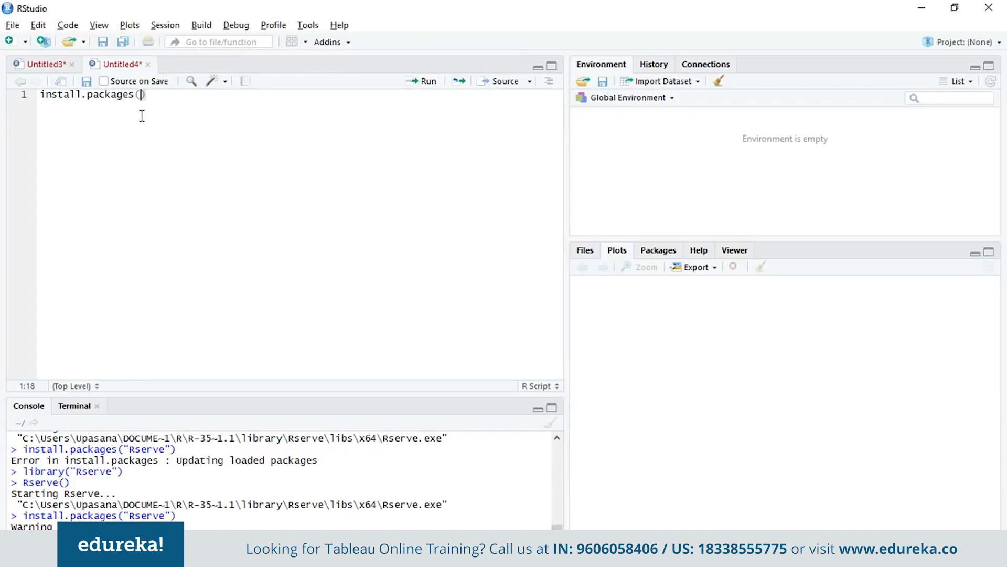
type("\"Rserve\")")
key("Return")
Add the lines library("Rserve") and Rserve() to the R script
type("library")
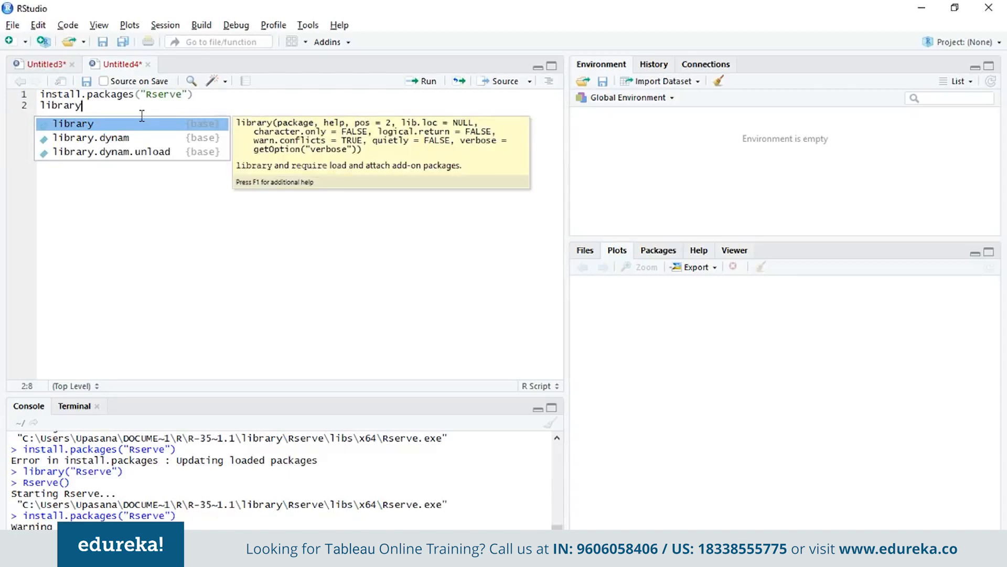
type("(\"")
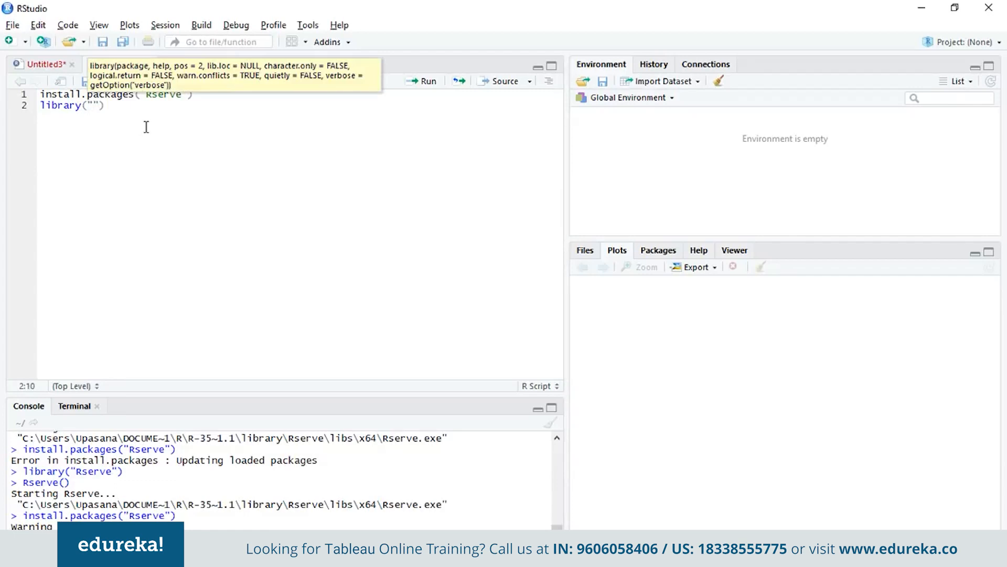
type("Rserve")
left_click(148, 108)
key("Return")
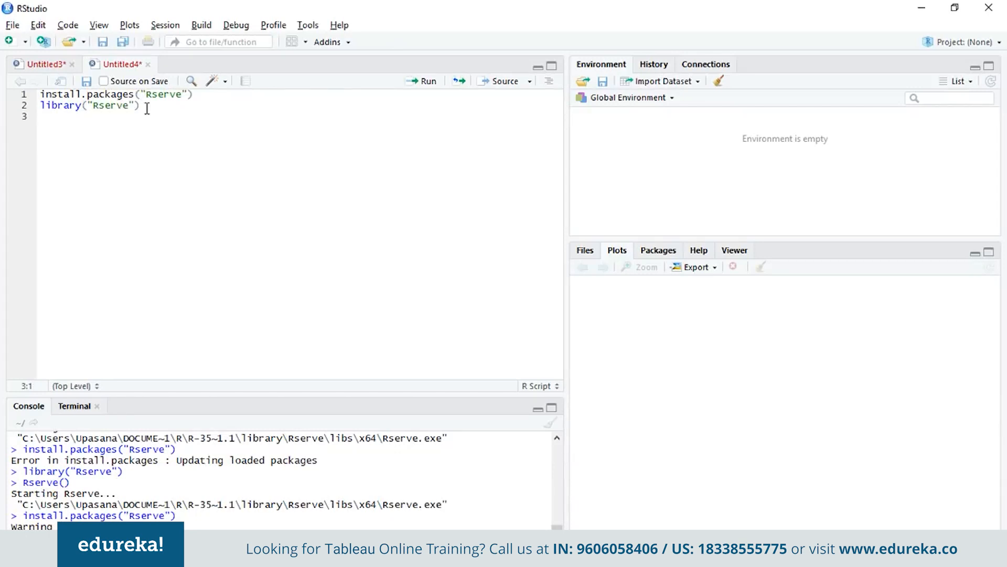
type("Rserve")
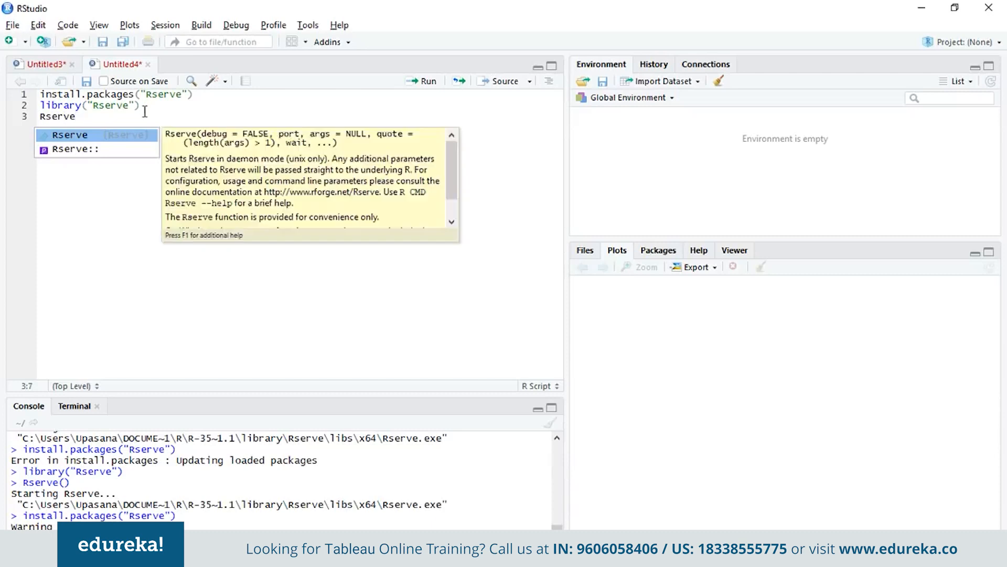
left_click(123, 136)
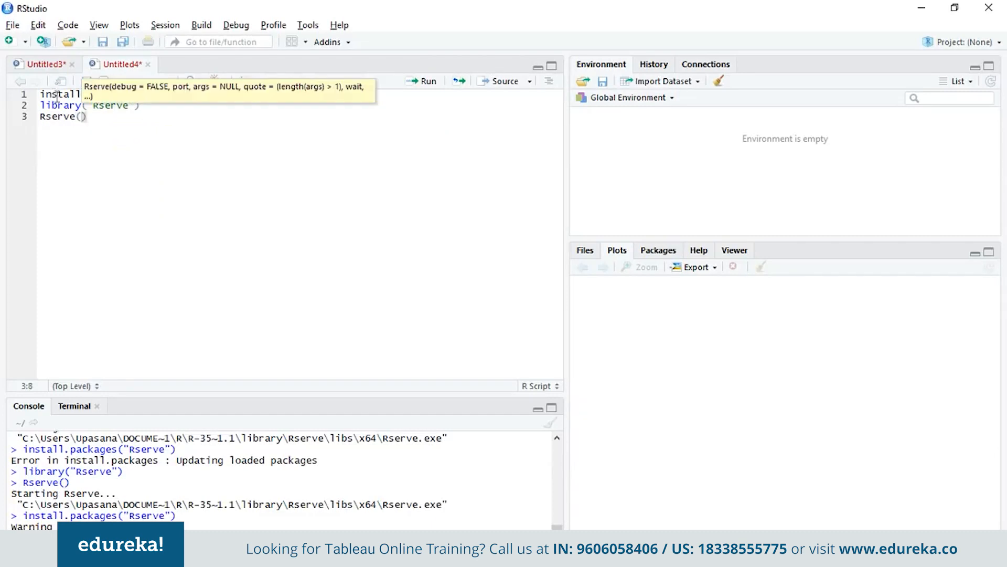
key("ctrl+a")
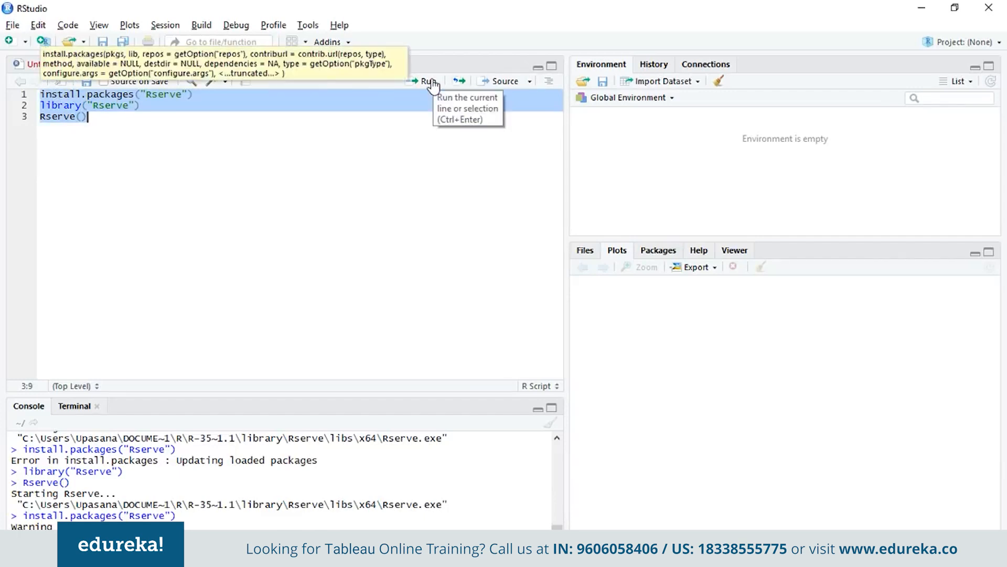
left_click(433, 159)
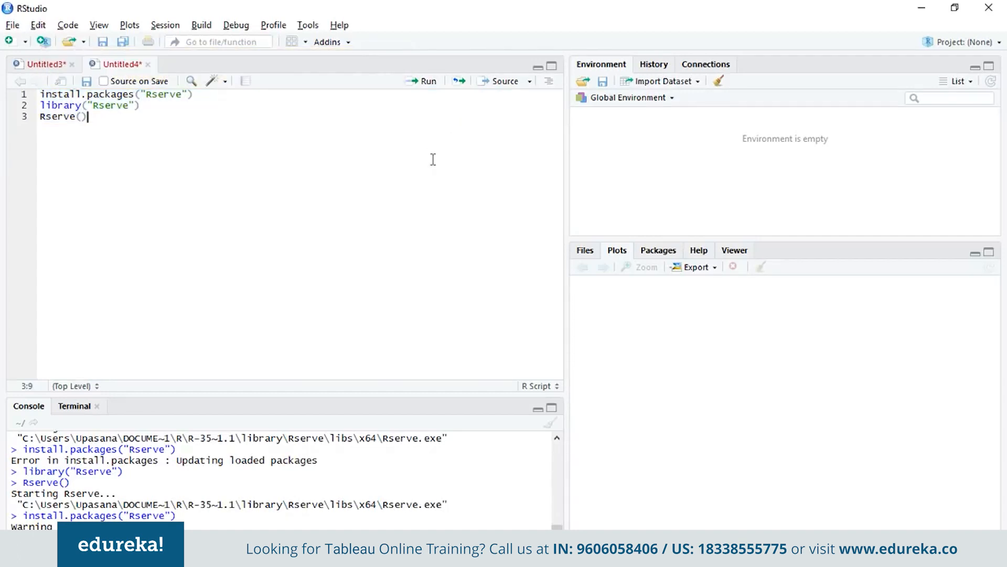
Switch to Tableau and open the external service connection settings from the R-Integration worksheet
key("alt+Tab")
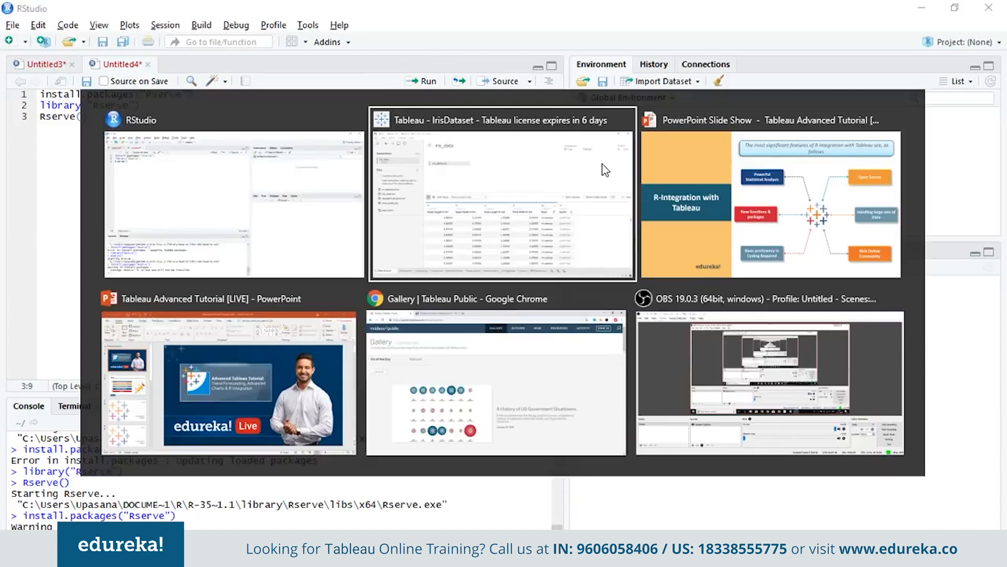
left_click(602, 165)
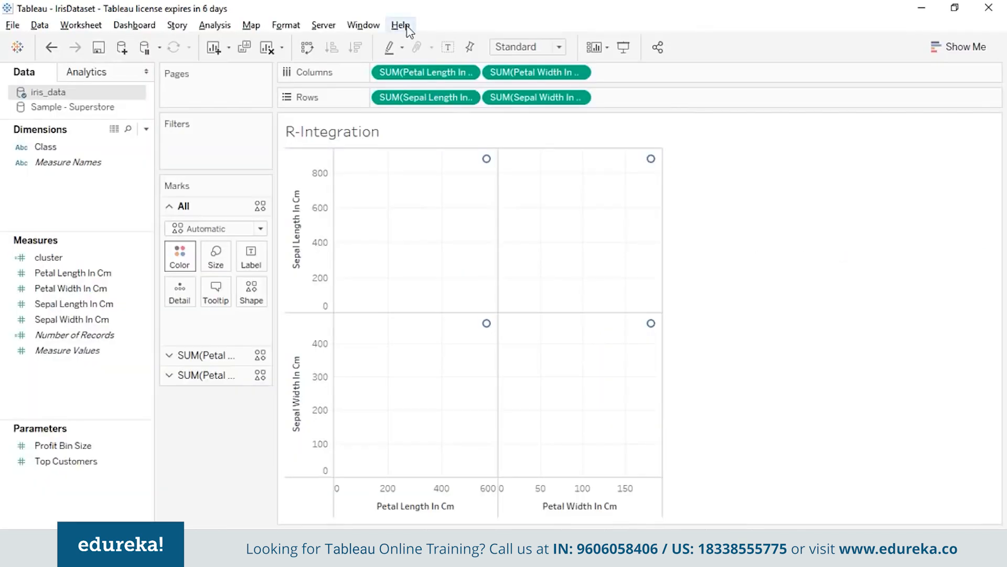
left_click(400, 26)
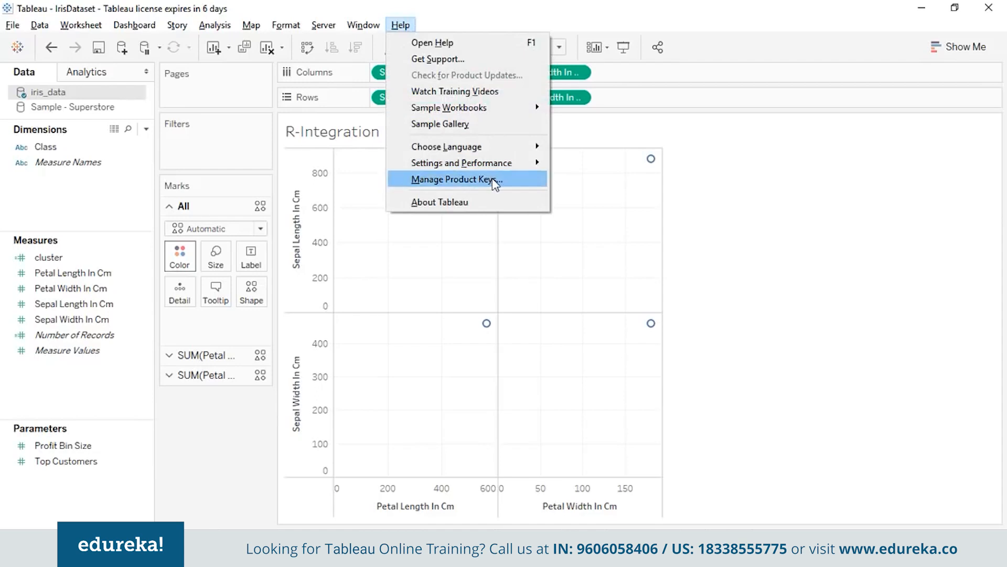
mouse_move(504, 166)
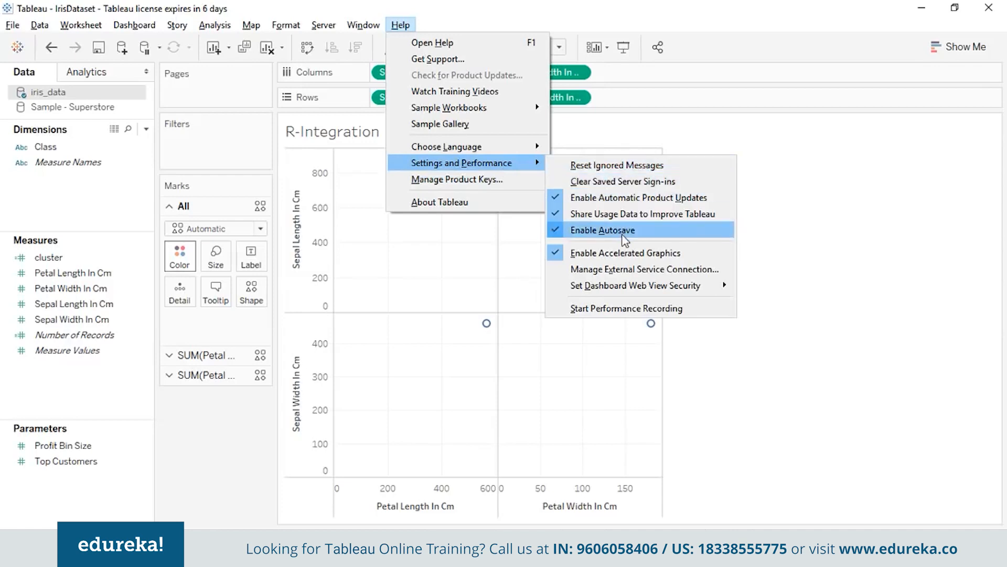
left_click(641, 268)
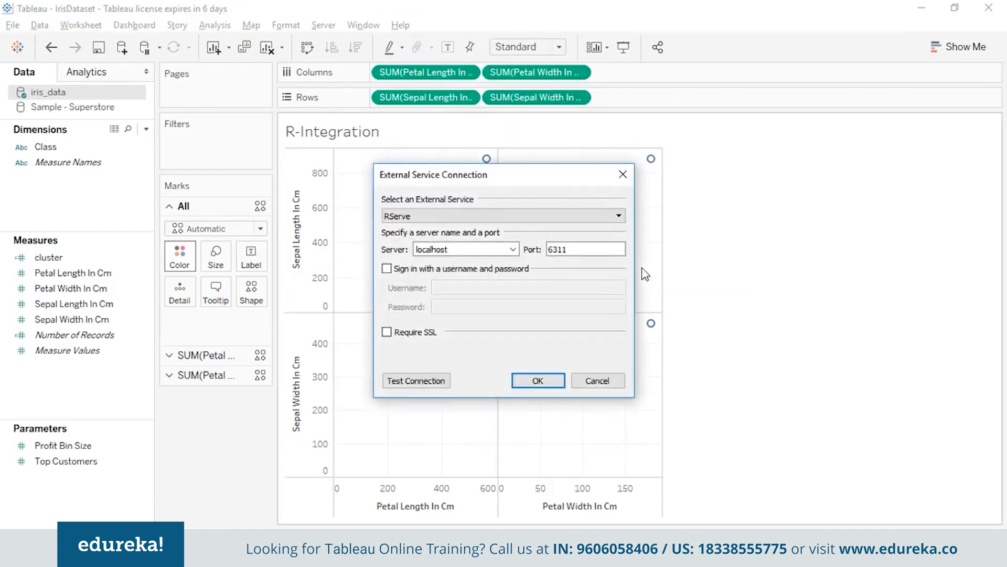
Test the RServe connection to localhost on port 6311 and accept the connection settings
left_click(570, 219)
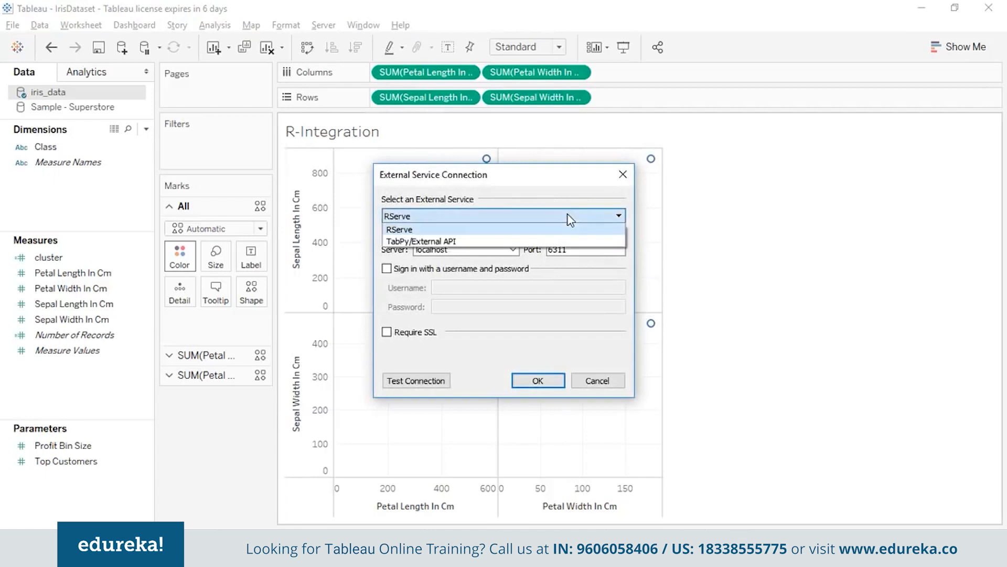
left_click(570, 219)
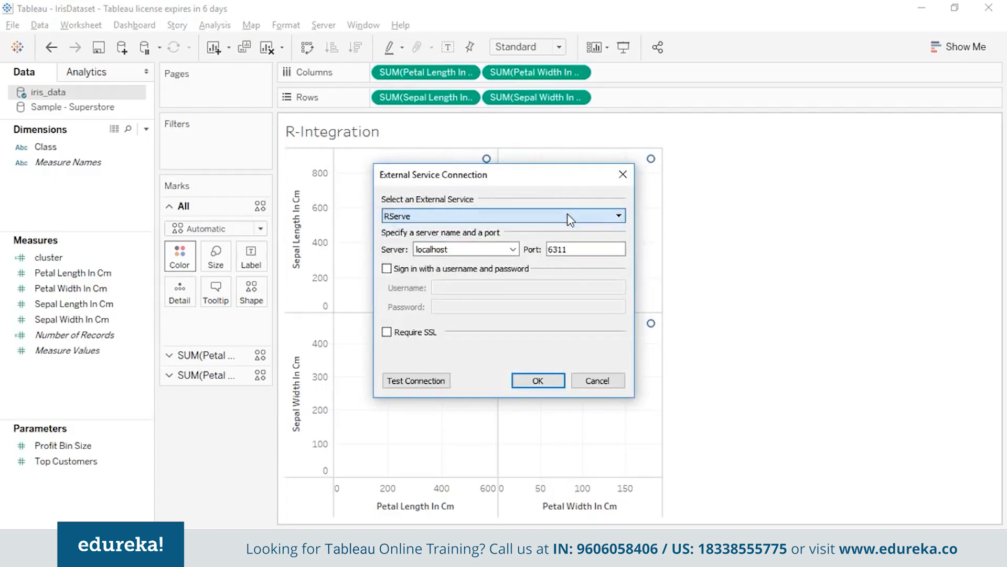
left_click_drag(460, 249, 413, 249)
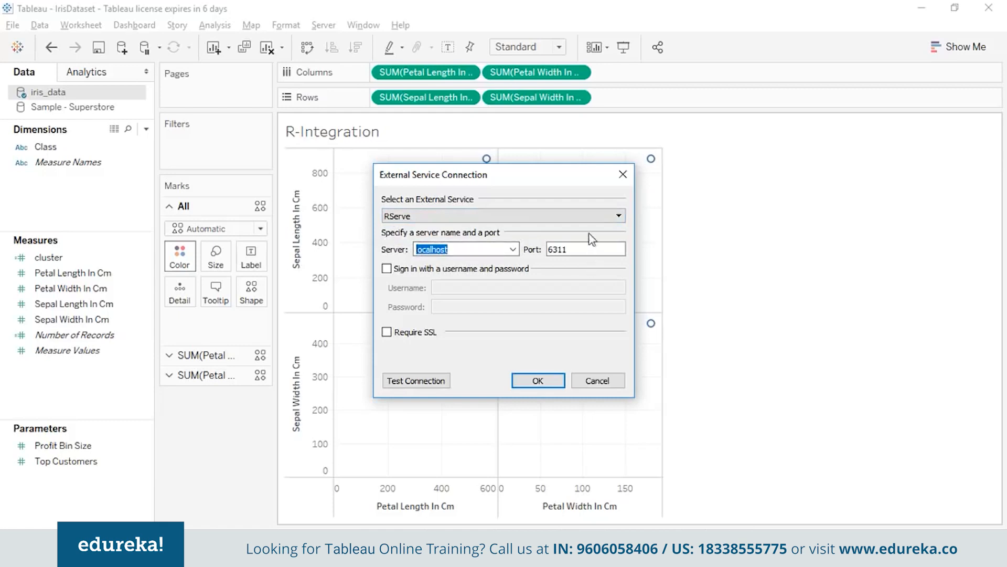
left_click_drag(584, 248, 542, 251)
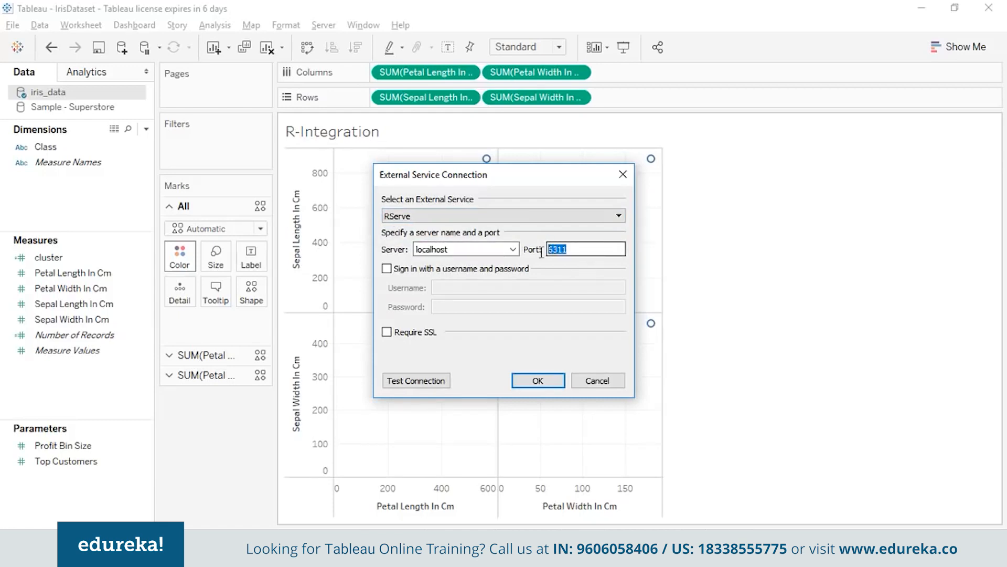
left_click(395, 383)
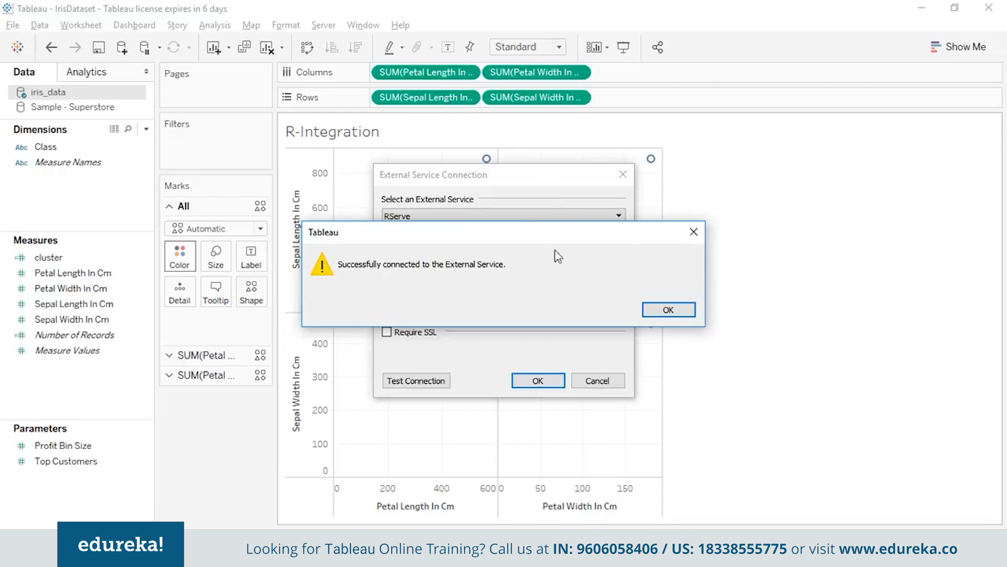
left_click(668, 309)
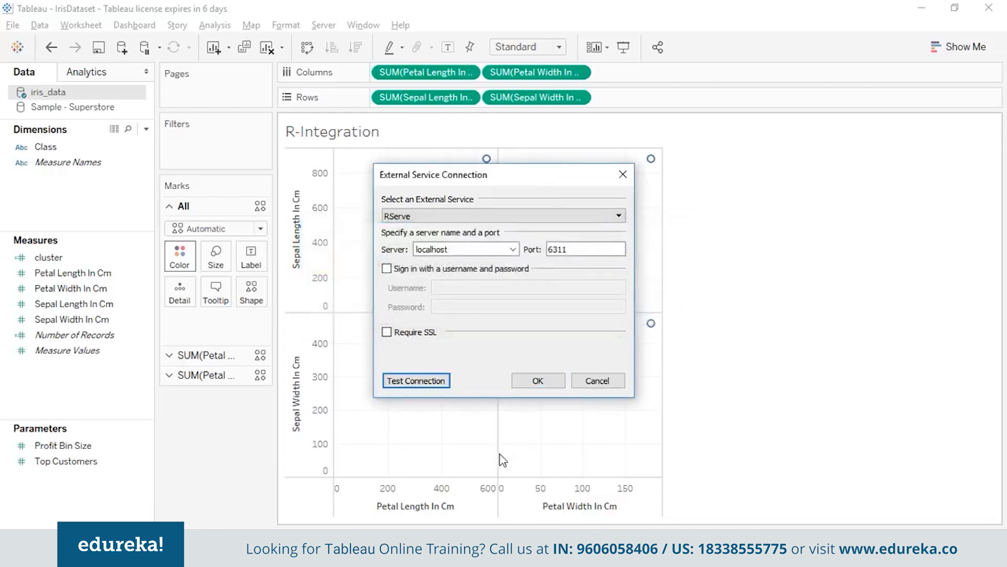
left_click(547, 382)
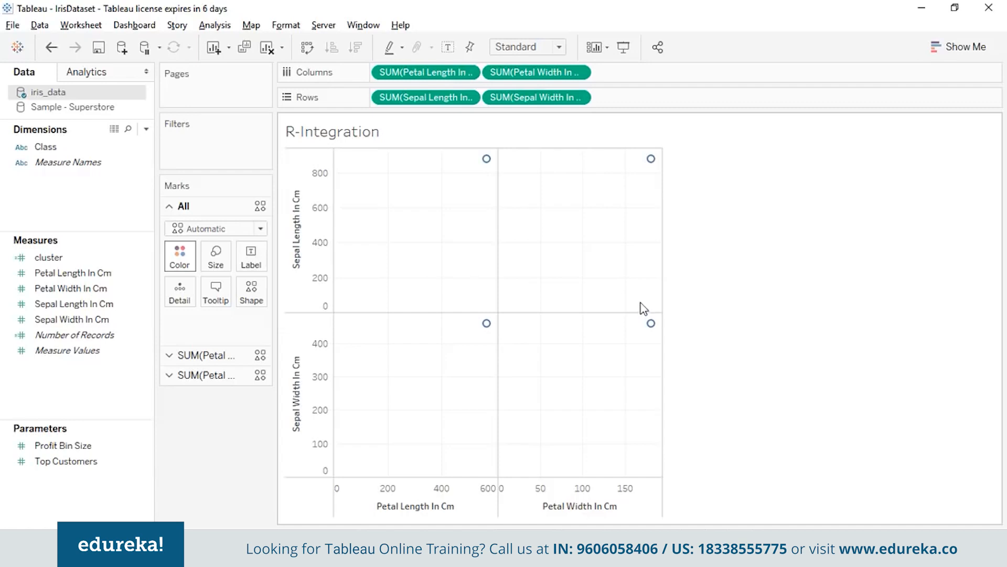
left_click(214, 25)
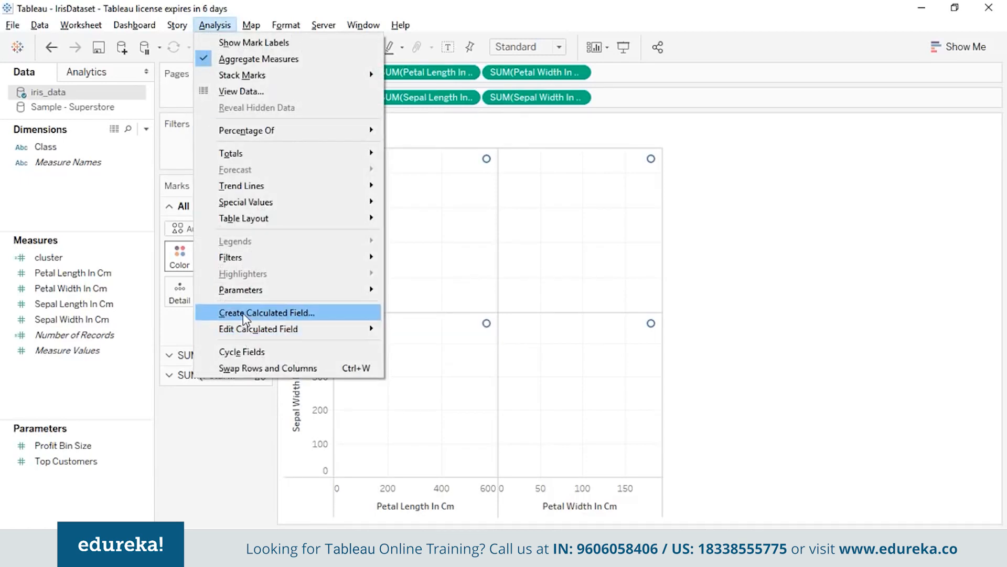
left_click(885, 284)
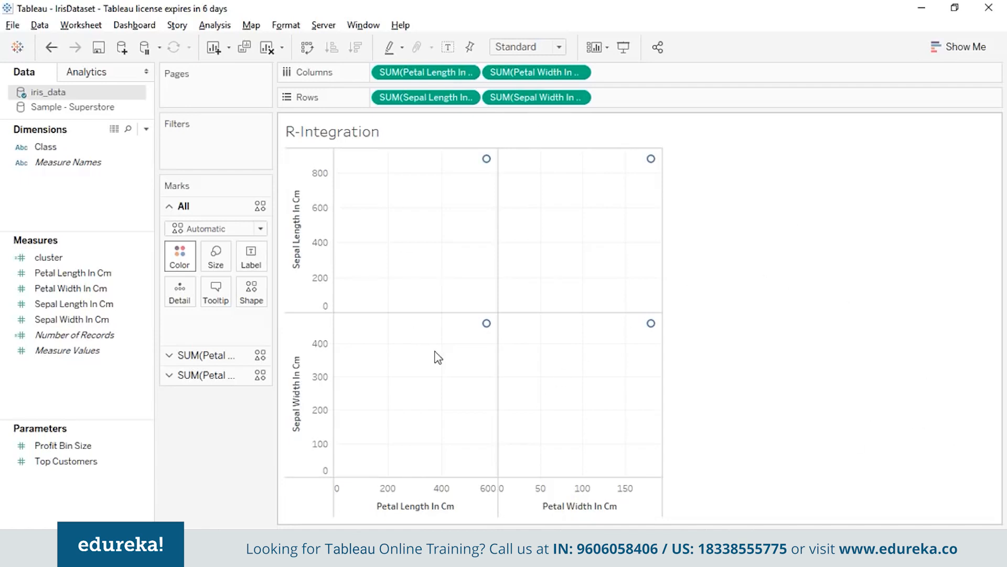
left_click(80, 273)
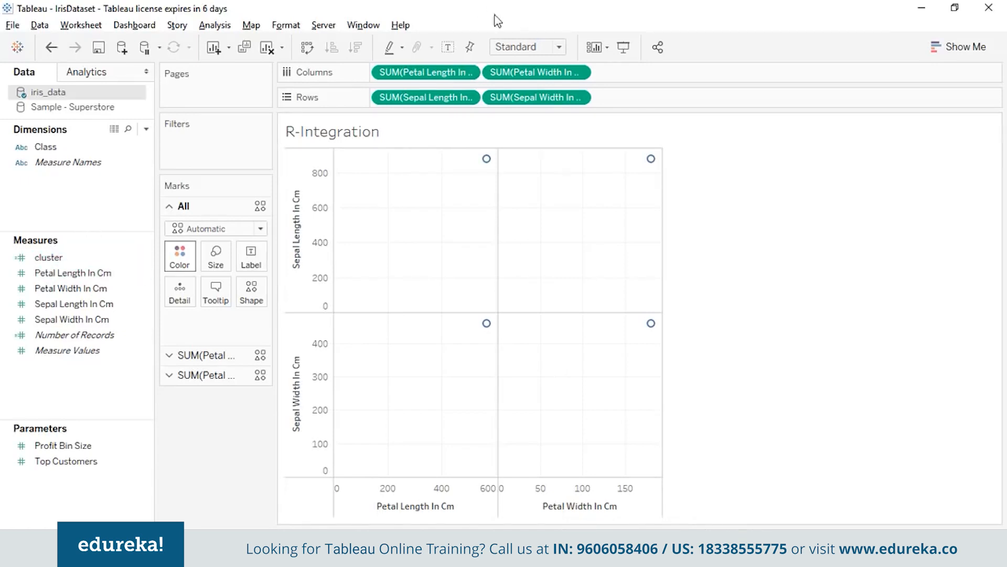
left_click_drag(85, 288, 405, 84)
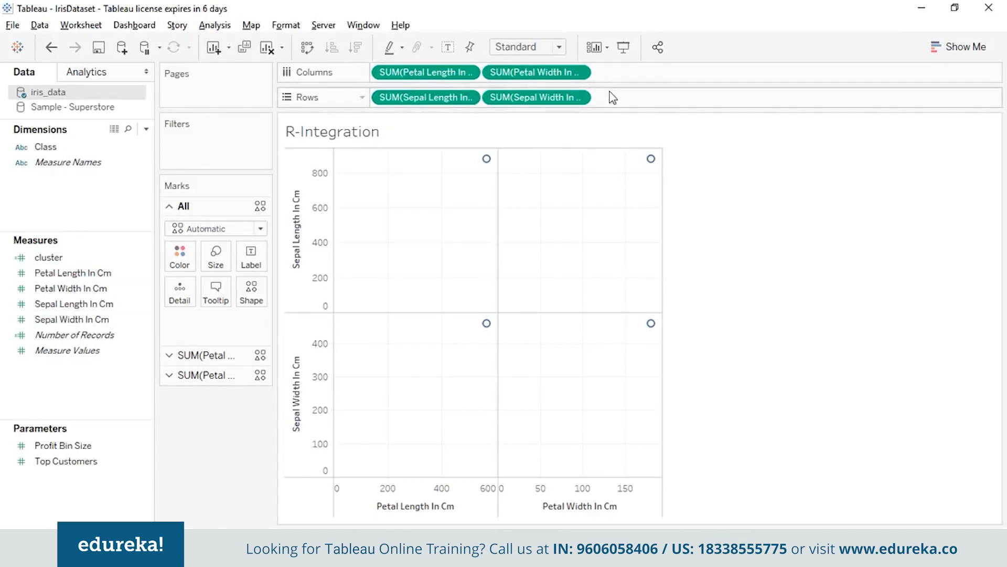
Turn off Aggregate Measures and widen the petal and sepal scatter plots to fill the view
left_click(211, 27)
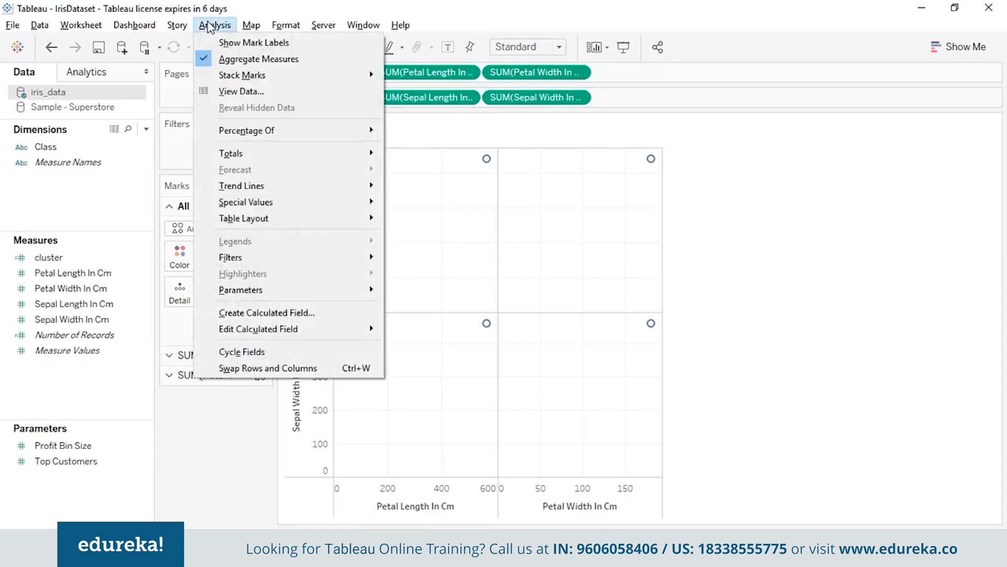
left_click(205, 61)
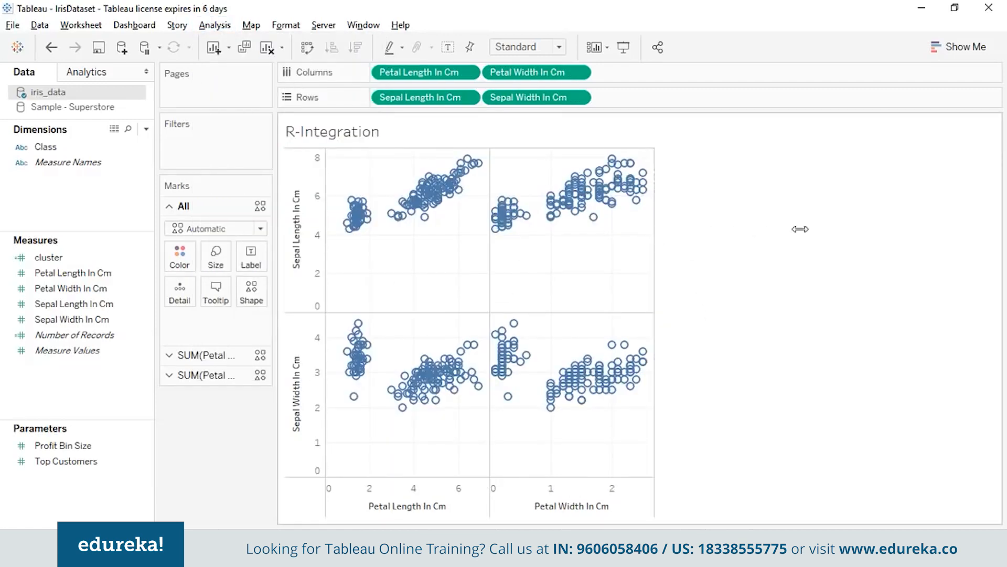
left_click_drag(994, 215, 995, 217)
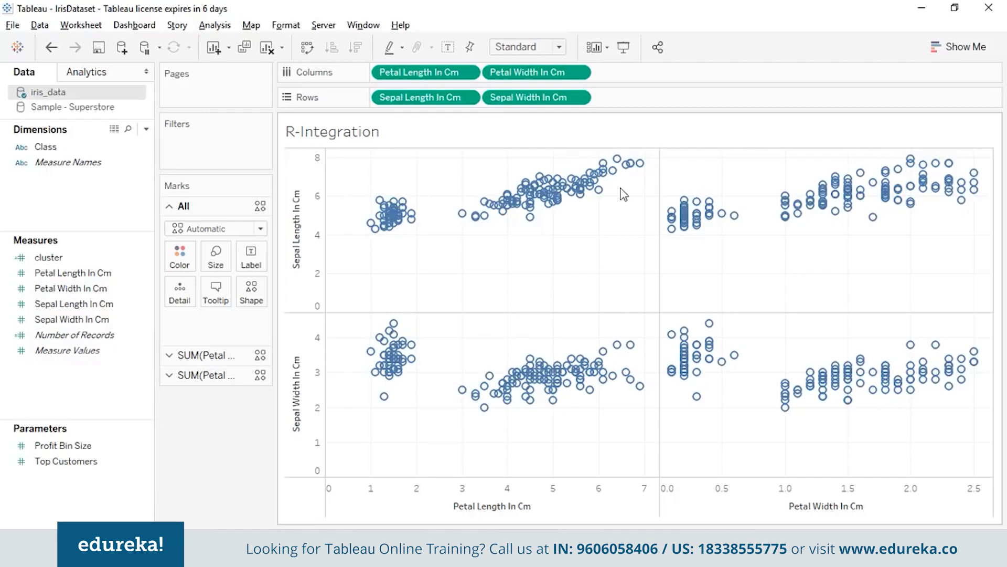
Colour the marks of all scatter plots by the Class dimension
left_click(82, 150)
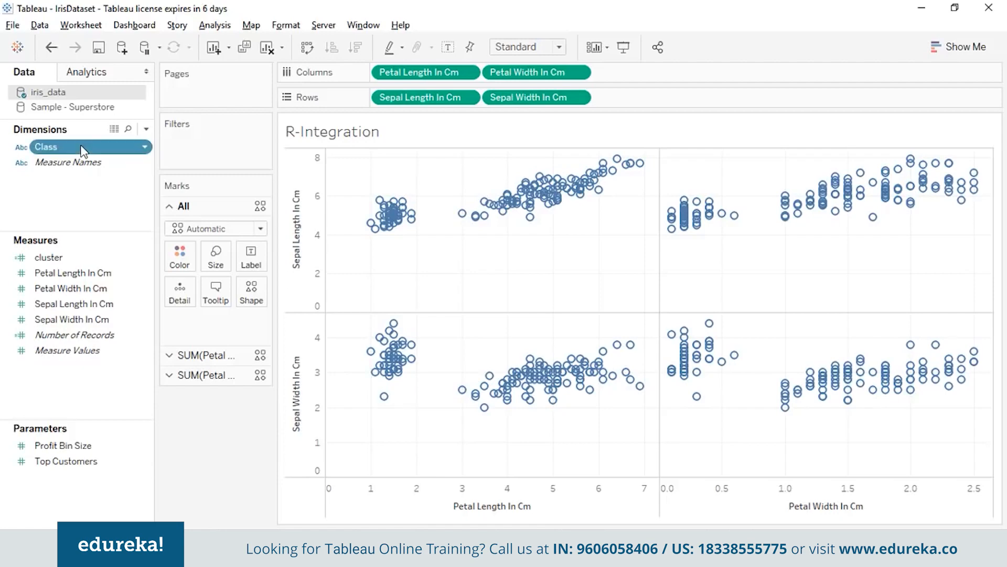
left_click_drag(81, 147, 181, 259)
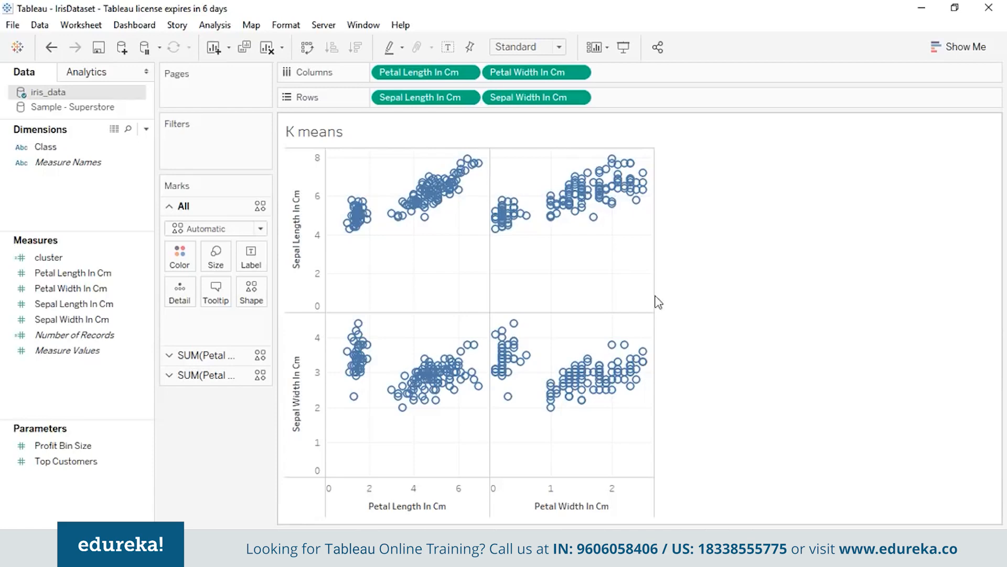
Widen the K means scatter plots to fill the view and add a new worksheet
left_click_drag(655, 303, 997, 303)
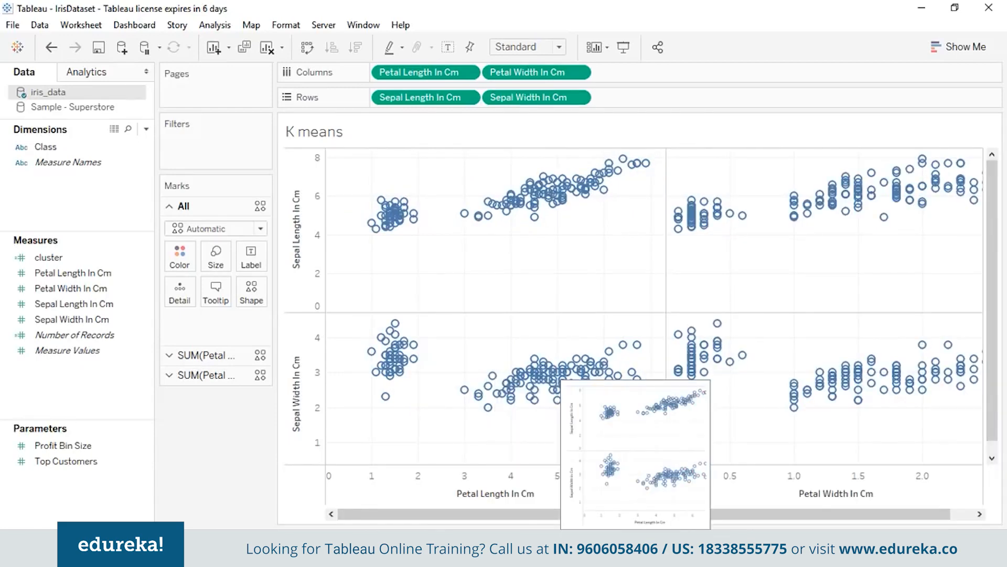
right_click(578, 540)
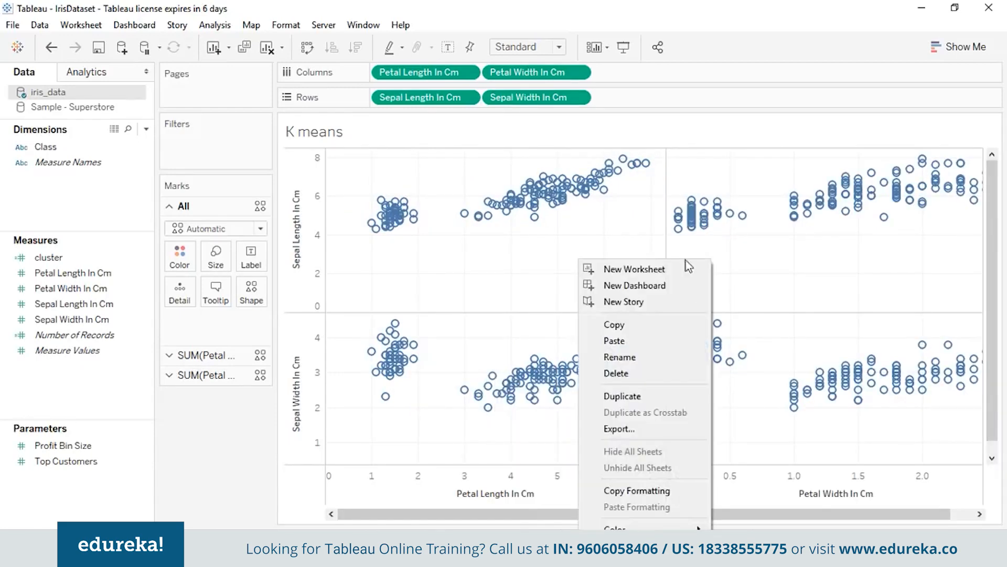
left_click(634, 269)
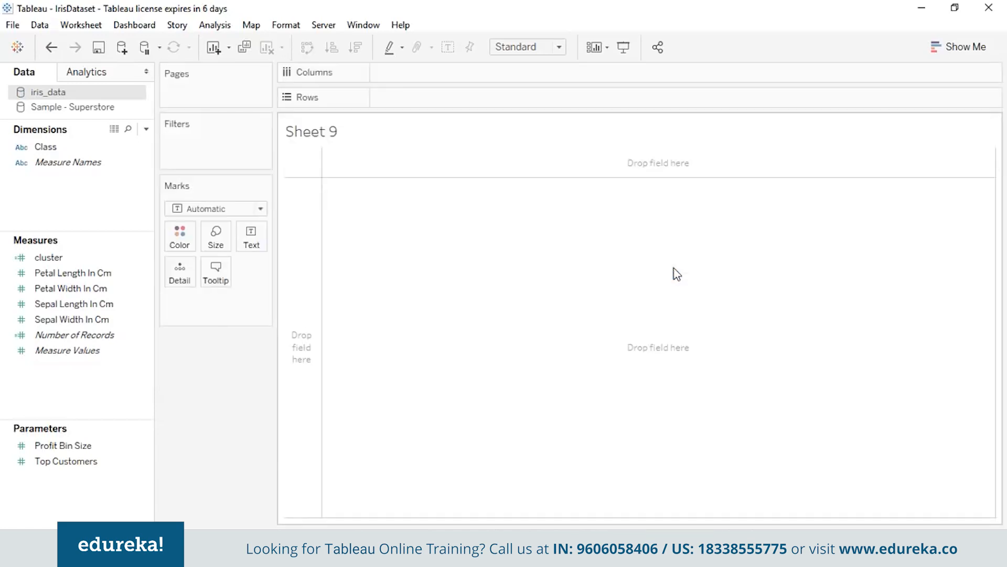
Place Petal Length In Cm and Petal Width In Cm on Columns, and Sepal Length In Cm and Sepal Width In Cm on Rows
left_click_drag(49, 273, 402, 78)
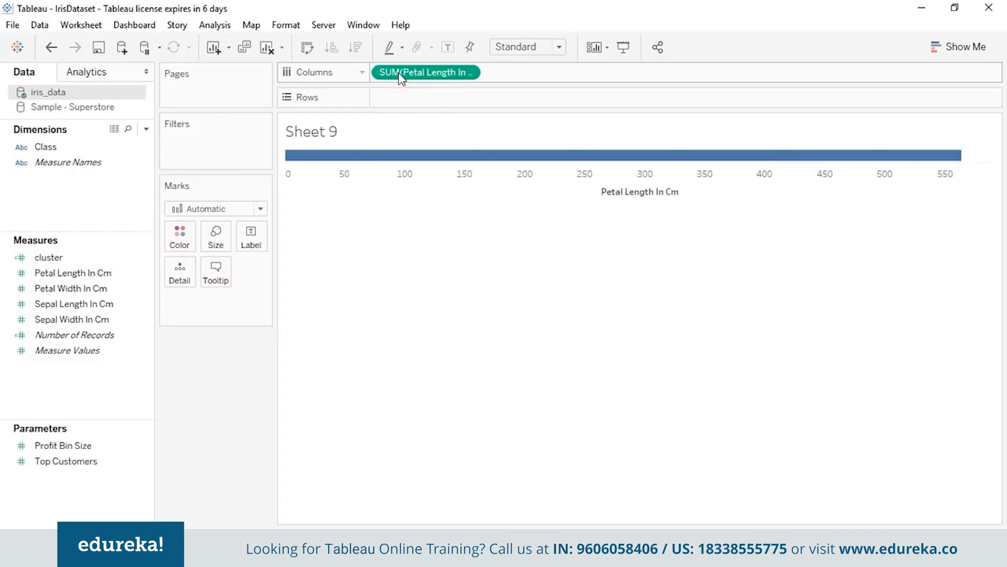
left_click_drag(65, 288, 540, 72)
left_click(63, 305)
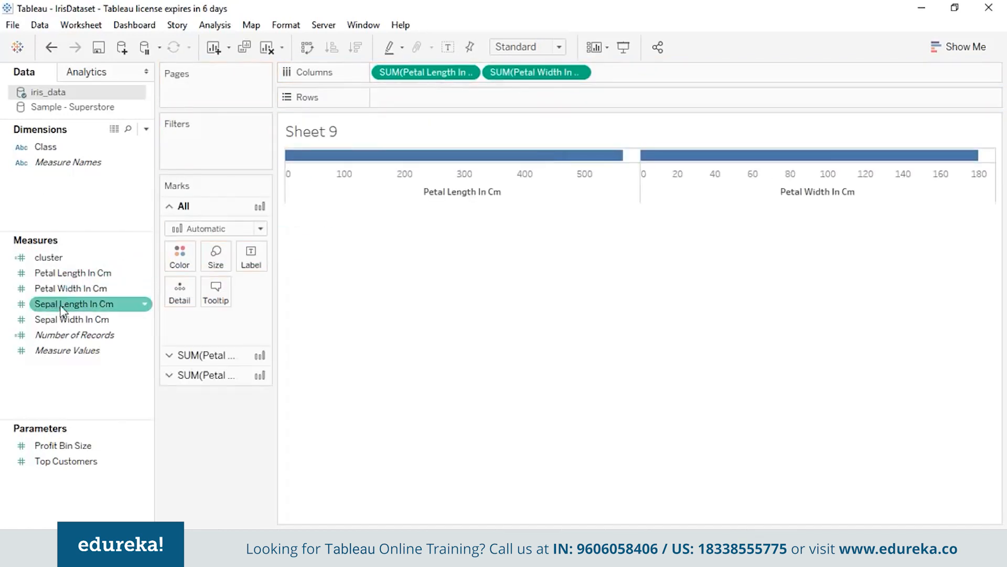
left_click_drag(63, 305, 402, 99)
left_click(62, 319)
left_click_drag(62, 319, 516, 103)
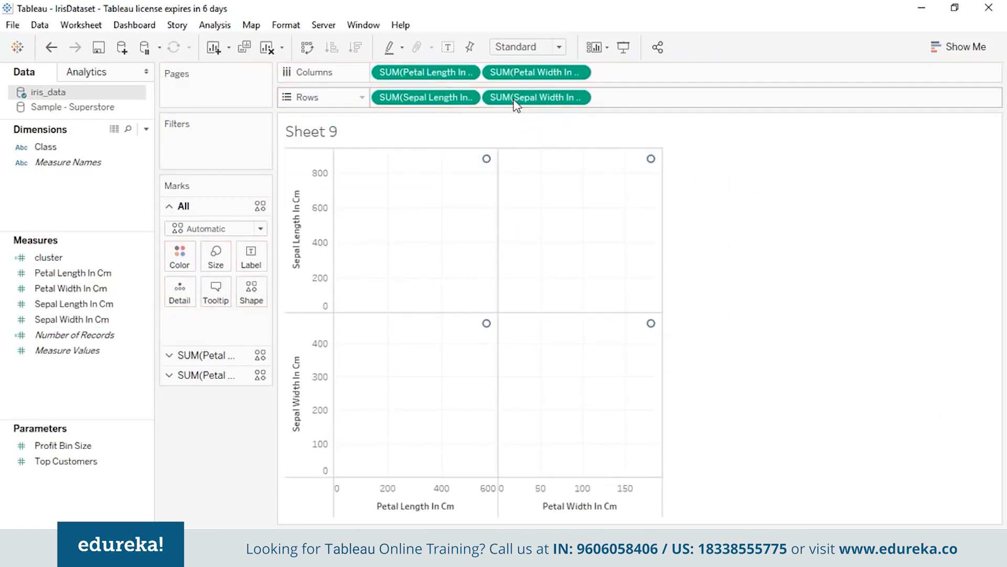
Turn off Aggregate Measures on Sheet 9 and widen its scatter plots to fill the view
left_click(204, 27)
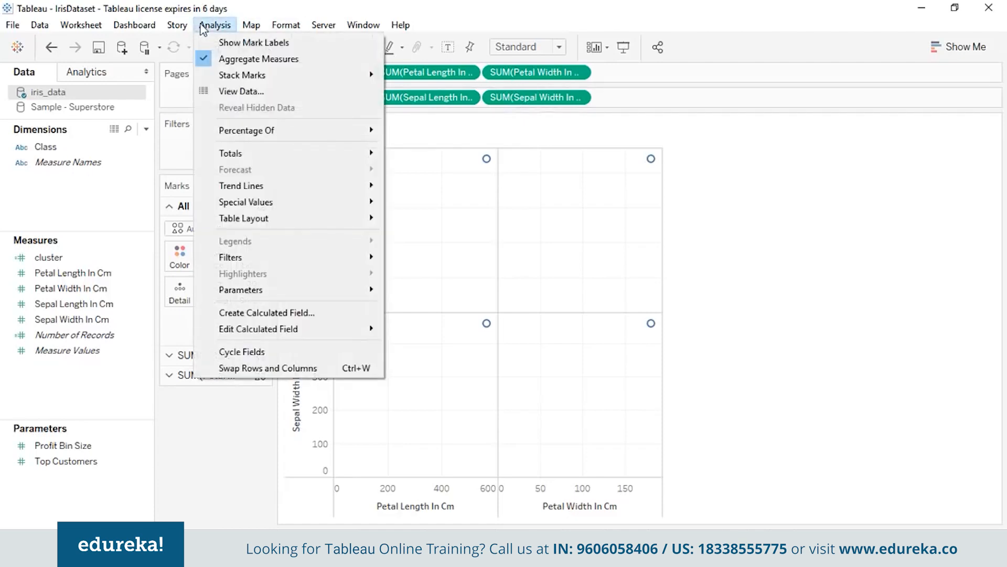
left_click(206, 59)
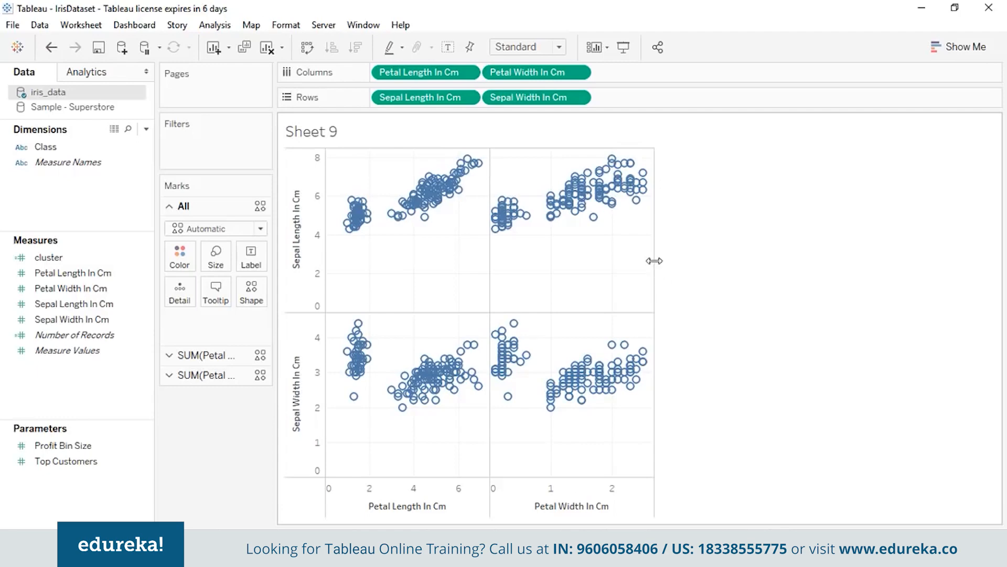
left_click_drag(654, 261, 997, 241)
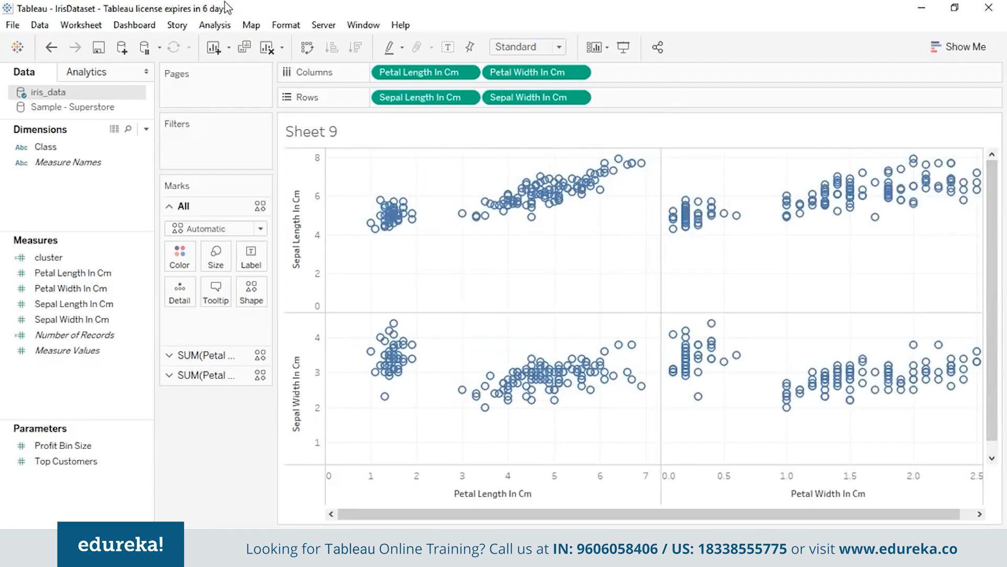
Create a calculated field named cluster and start its formula with the SCRIPT_INT function
left_click(218, 25)
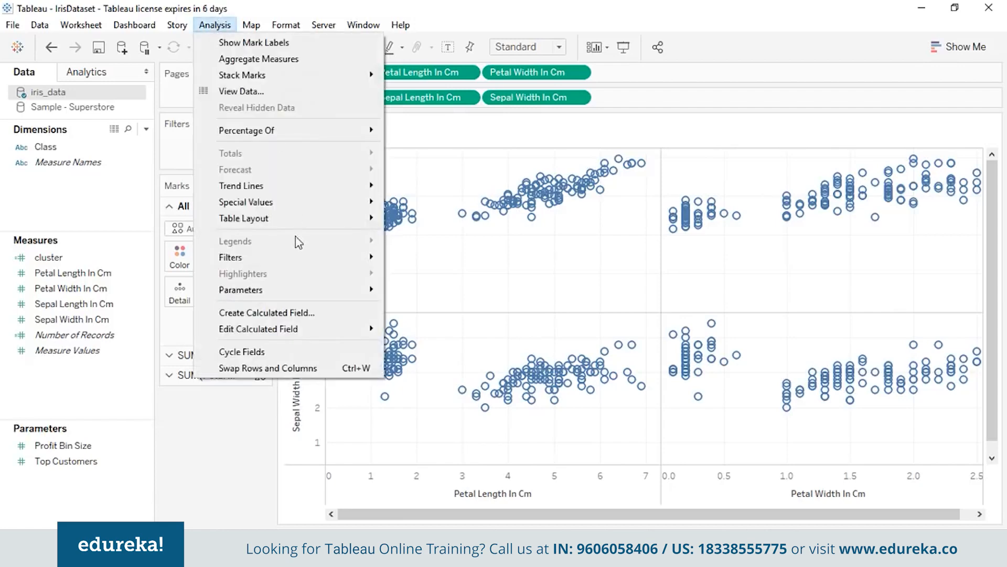
left_click(308, 313)
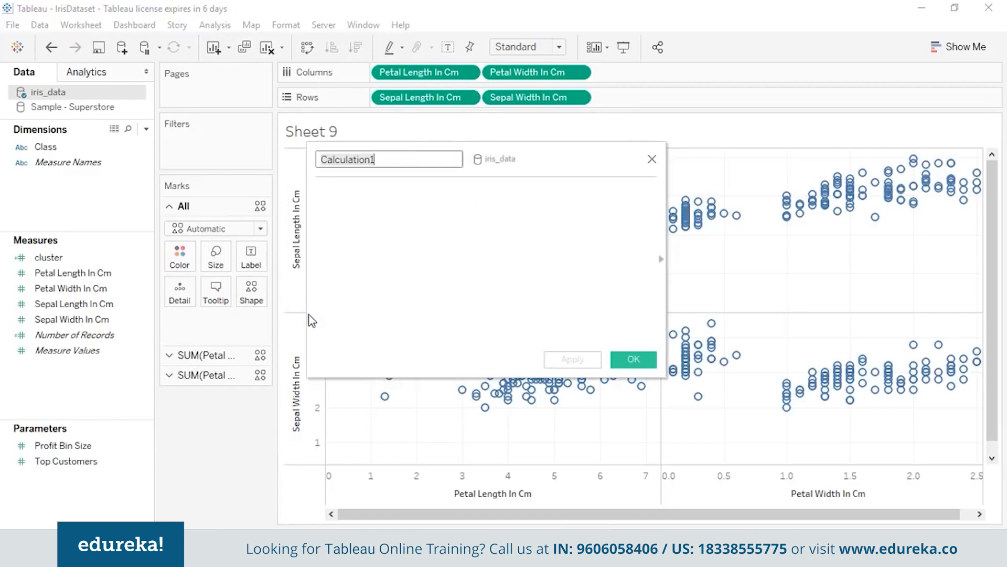
type("clu")
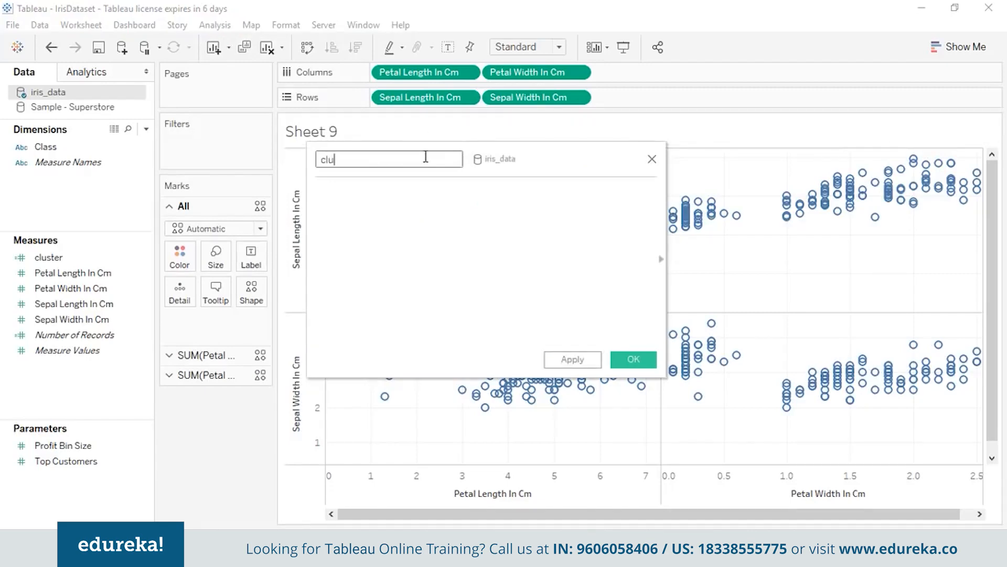
type("ster")
left_click(418, 191)
type("Scr")
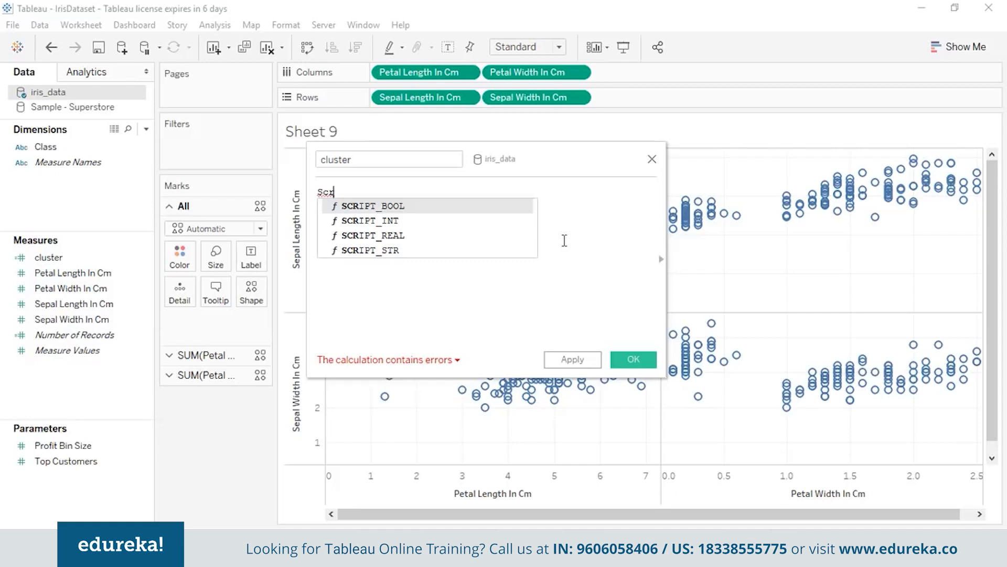
double_click(490, 223)
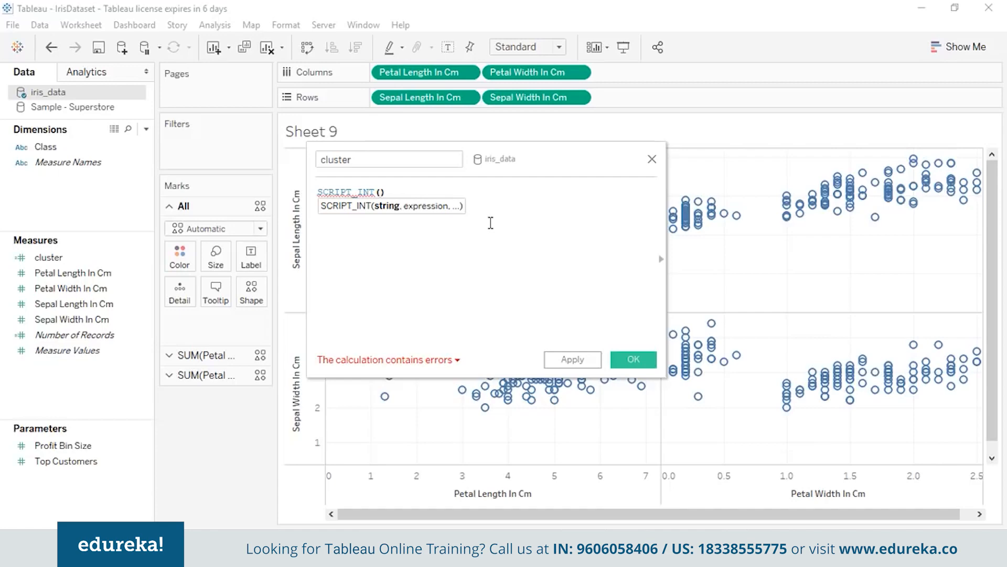
Begin the R script string inside SCRIPT_INT with 'result <- kmeans (data.frame(.arg1, .arg2, .arg3, .arg4)
type("'result")
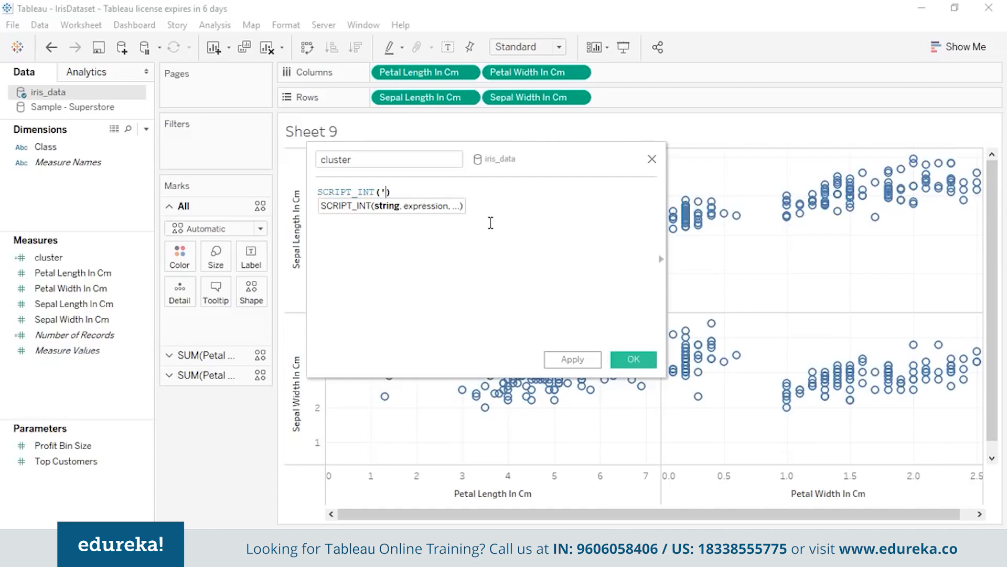
type(" <- kmeans")
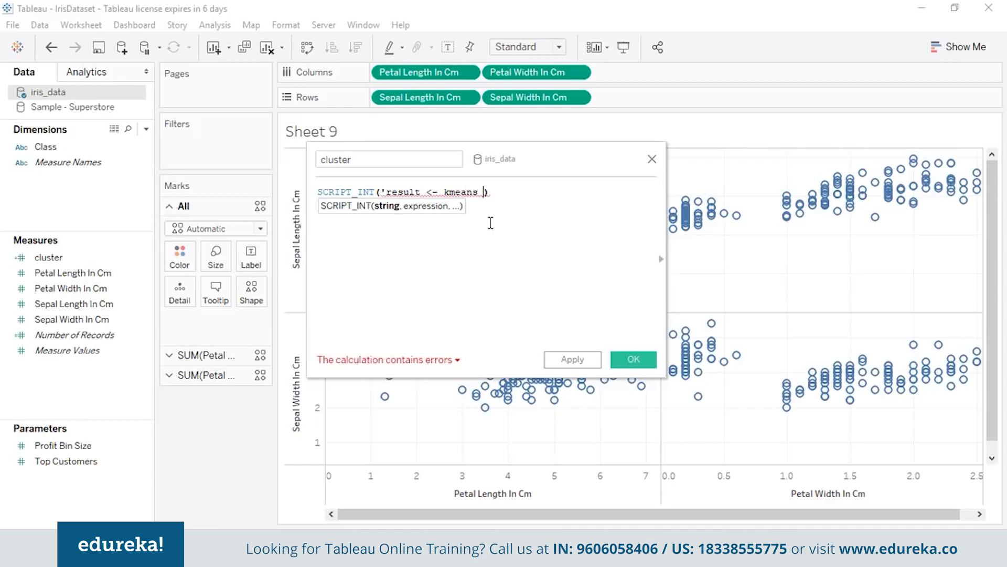
type(" (data.frame")
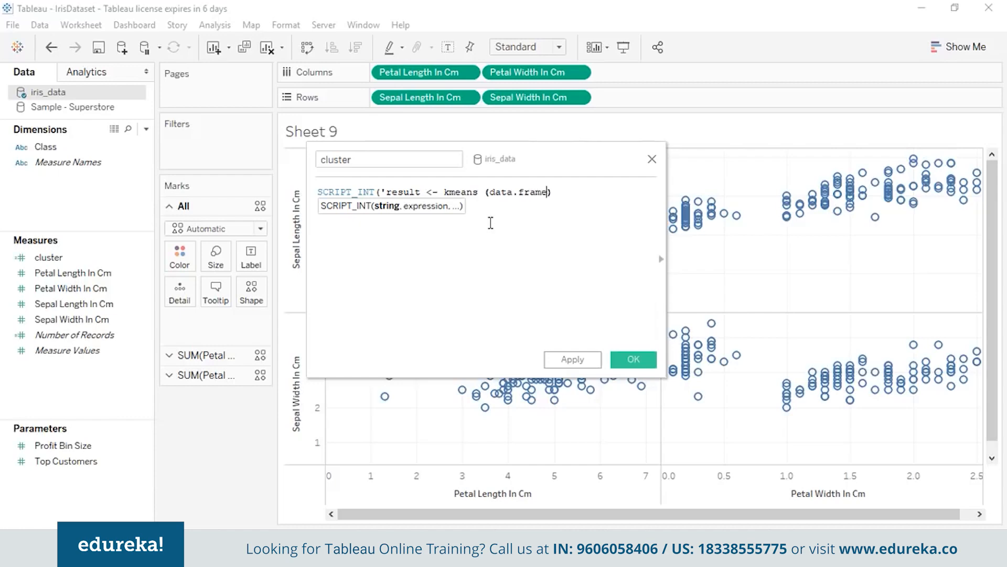
type("(.arg1,")
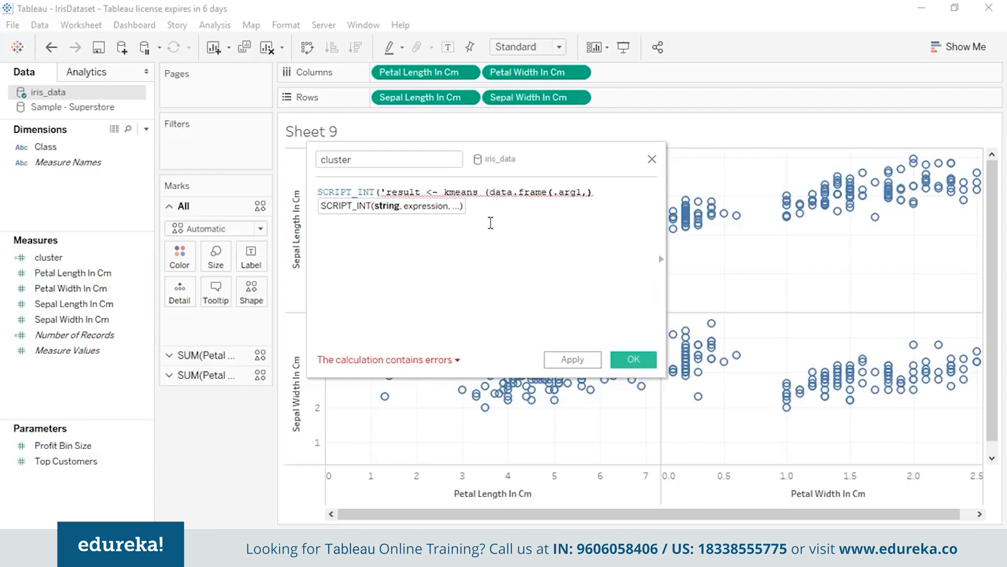
type(" .arg2")
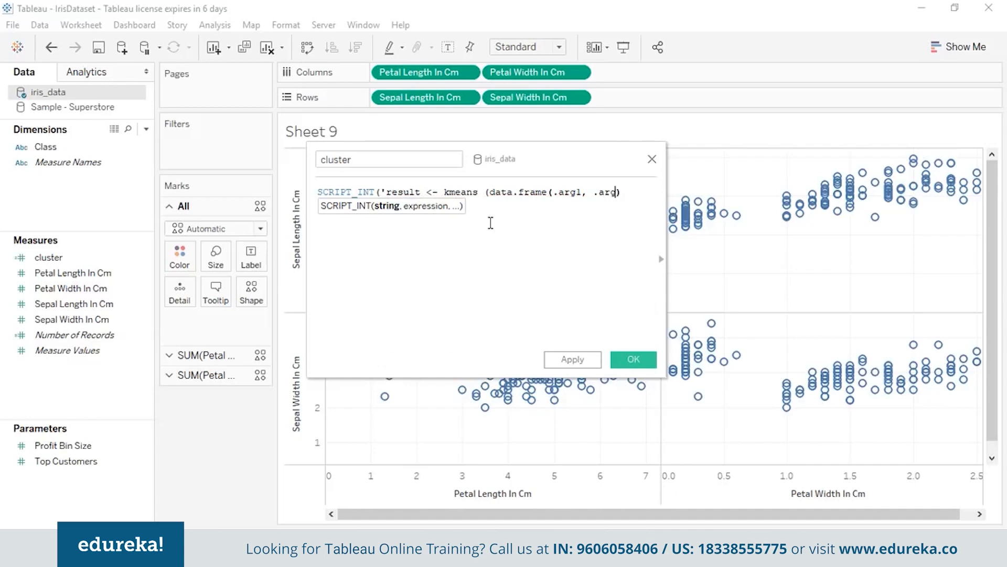
type(",")
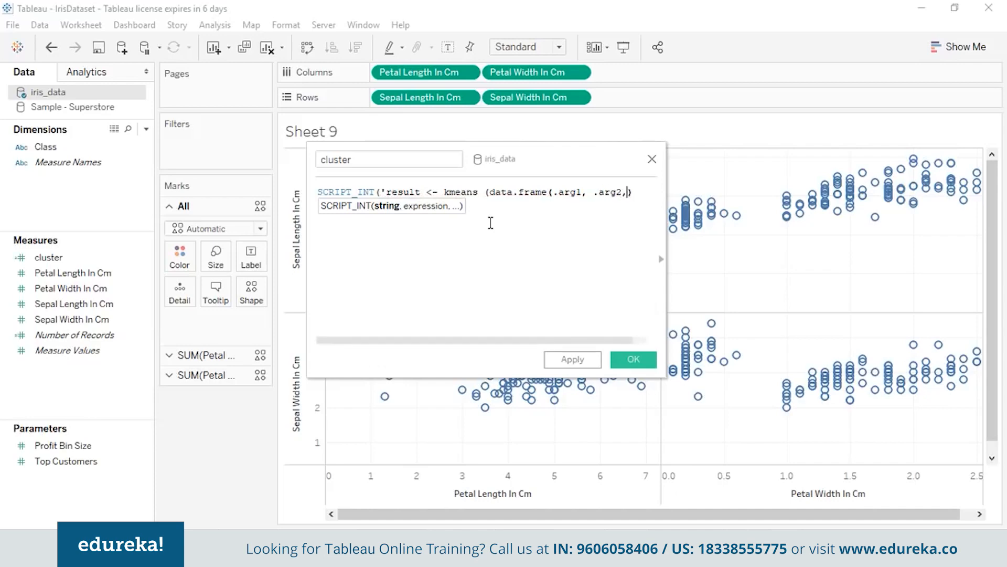
type(" .arg")
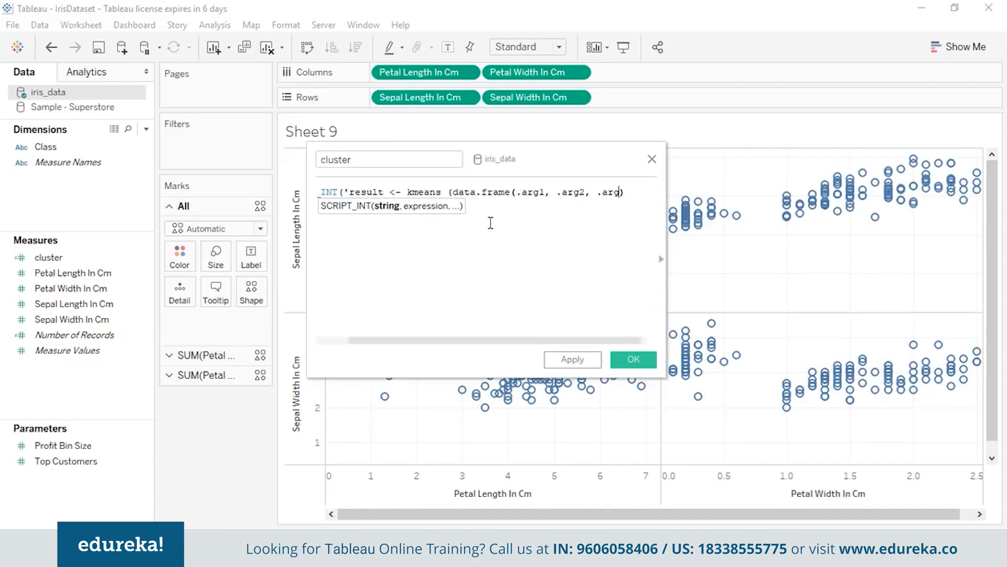
type("3, .arg")
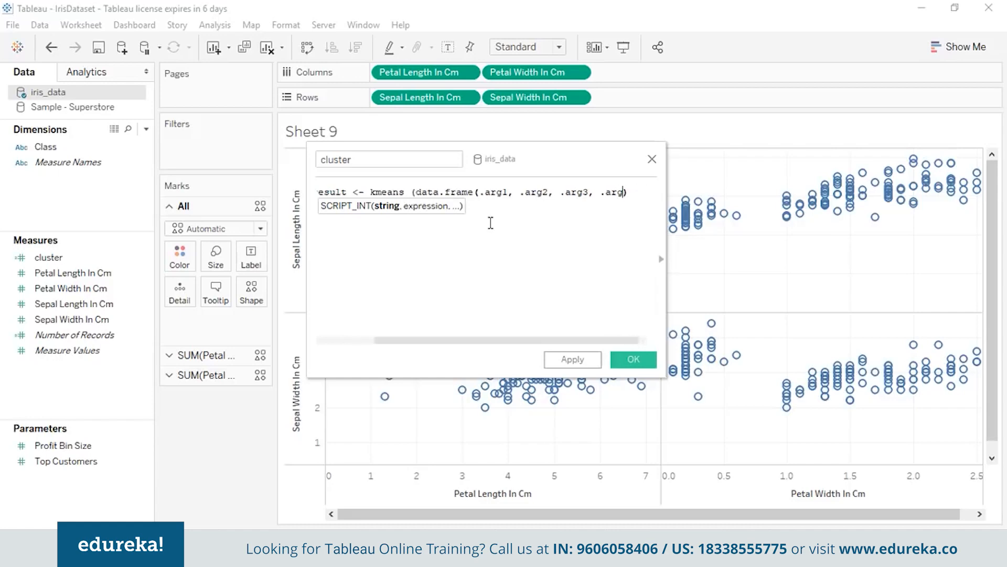
type("4")
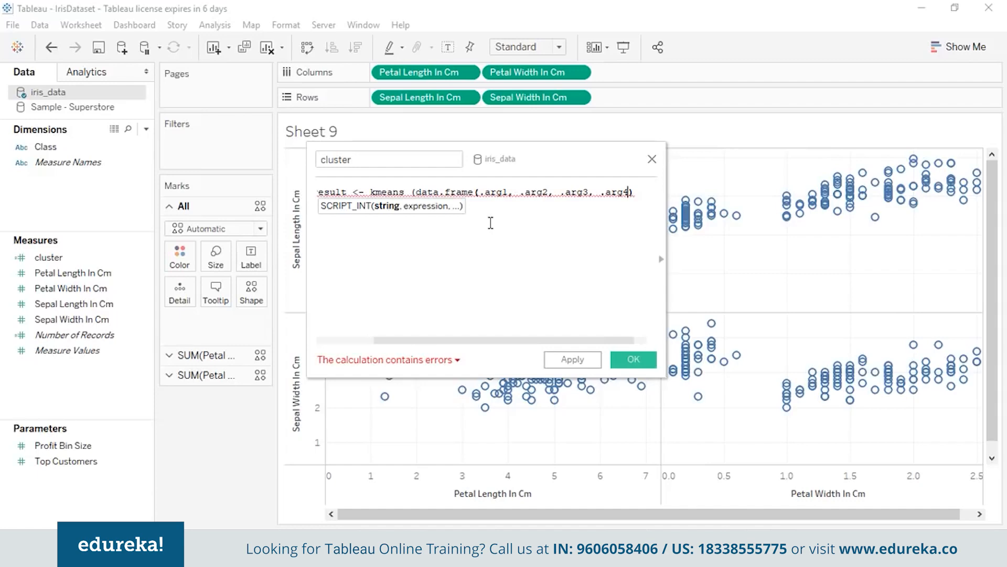
type(")")
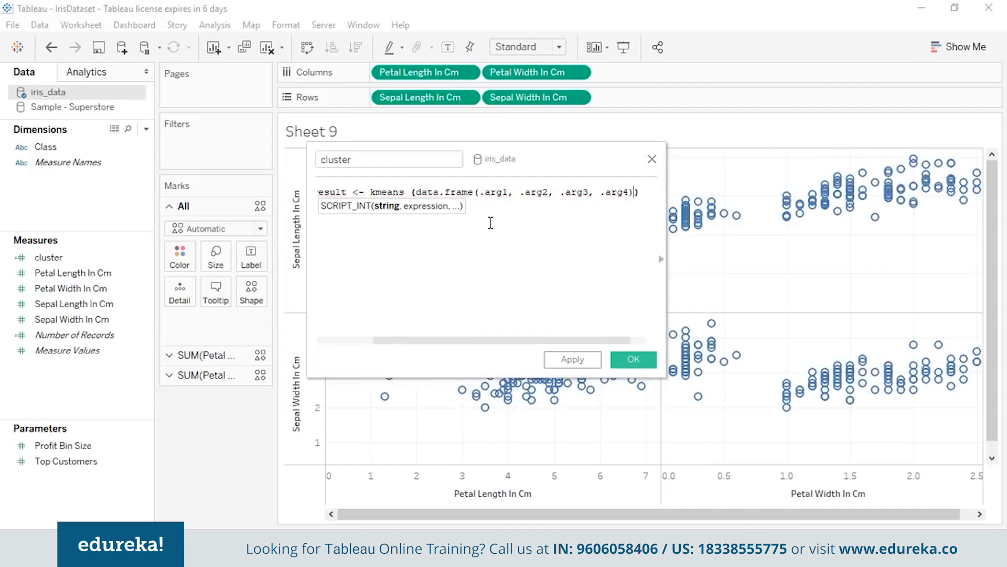
Finish the kmeans call with 3 clusters and close the script string, so it ends in ,3)$cluster;'
key("BackSpace")
type(",3)")
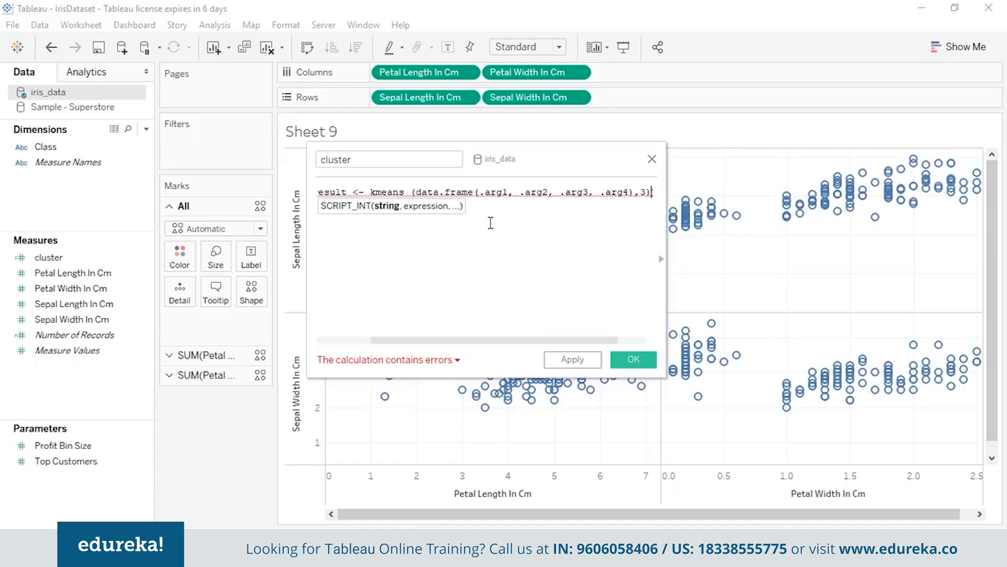
type(")")
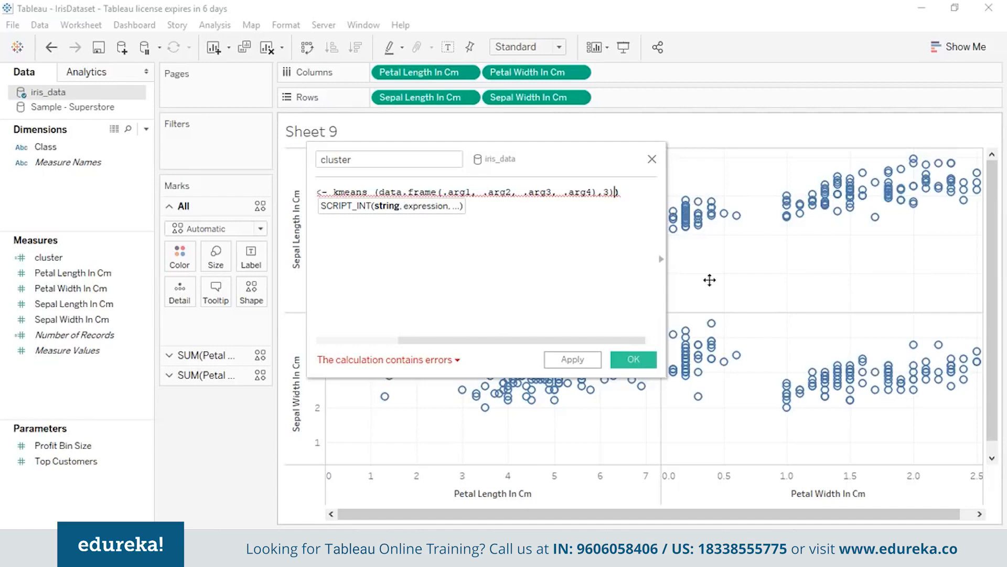
type("$cluster")
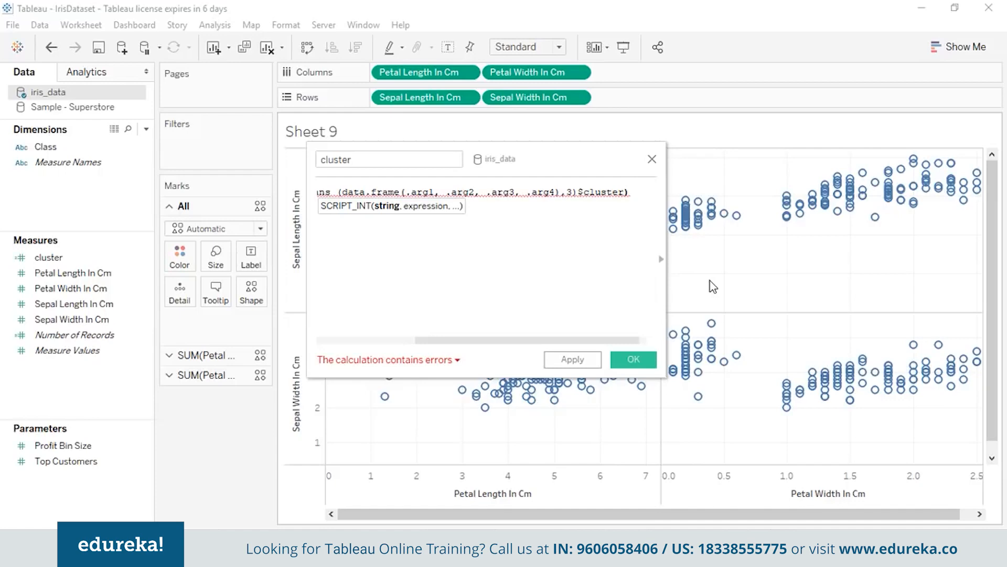
type(";")
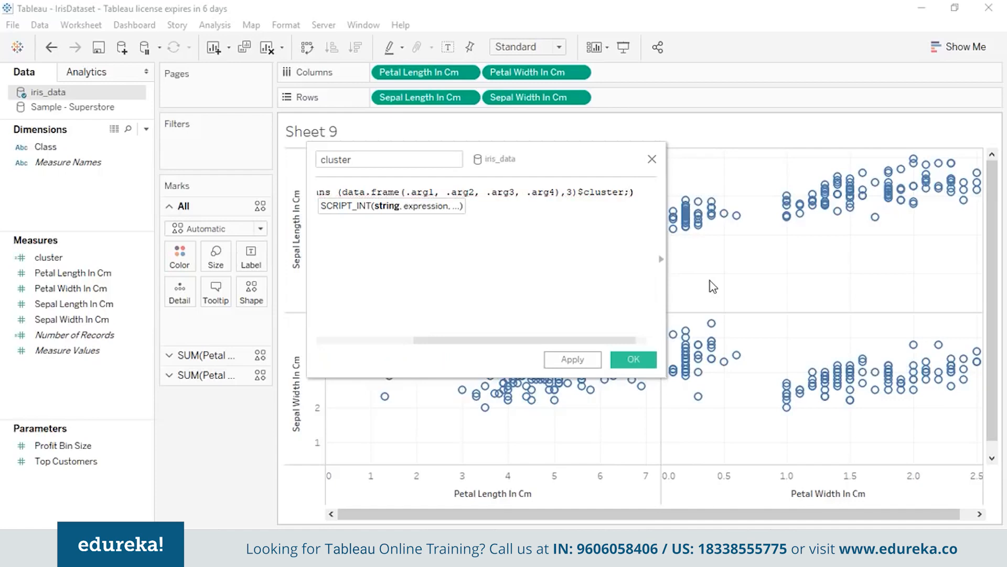
type("'")
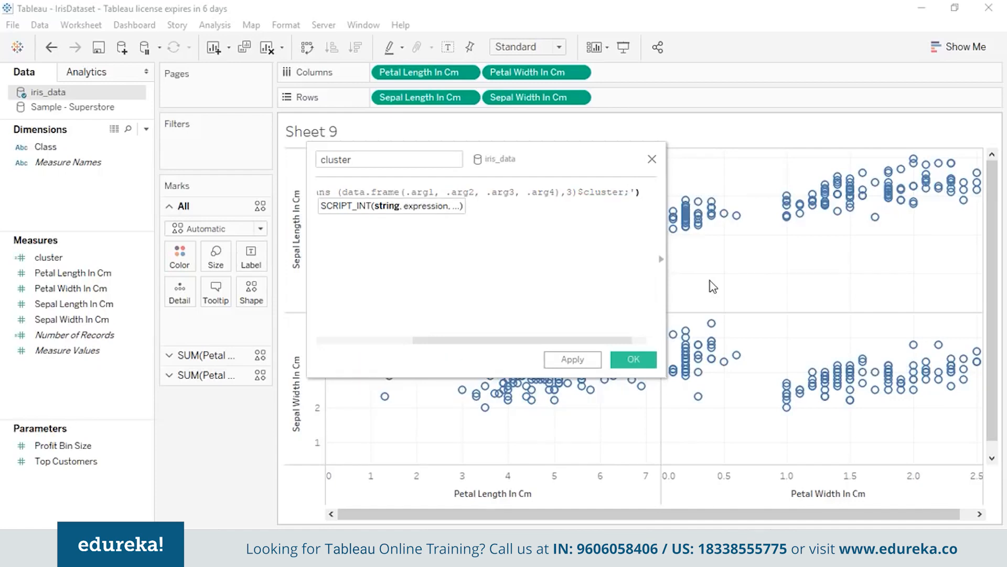
Add SUM([Petal Length In Cm]) as the first argument after the script string and copy that SUM expression
type(", S")
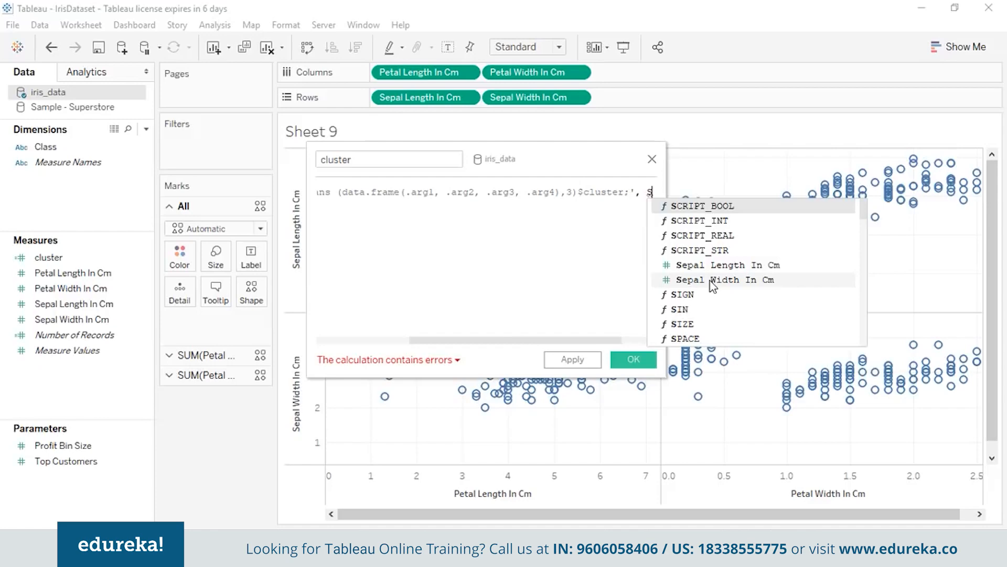
type("UM")
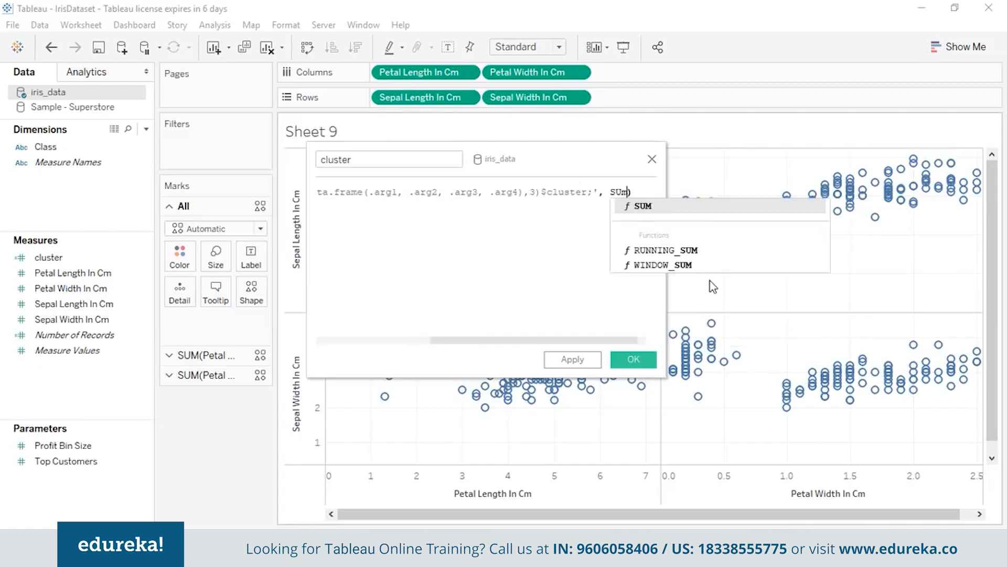
double_click(685, 209)
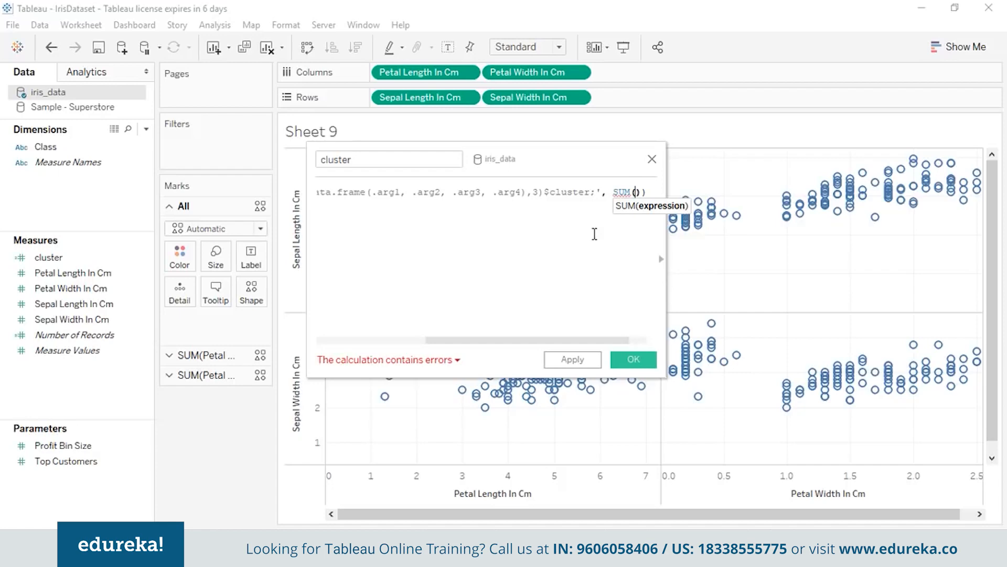
type("[P")
type("eta")
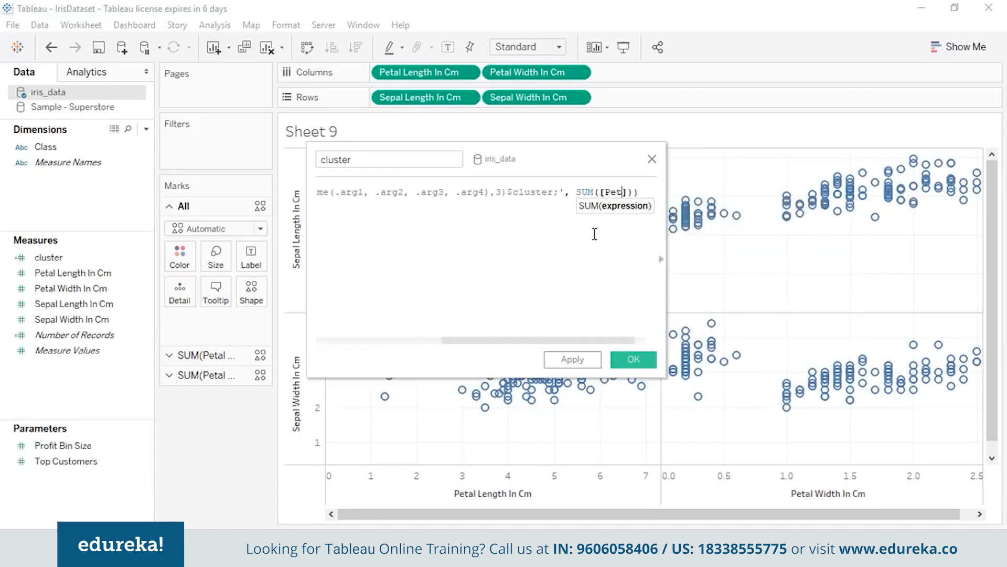
left_click(643, 207)
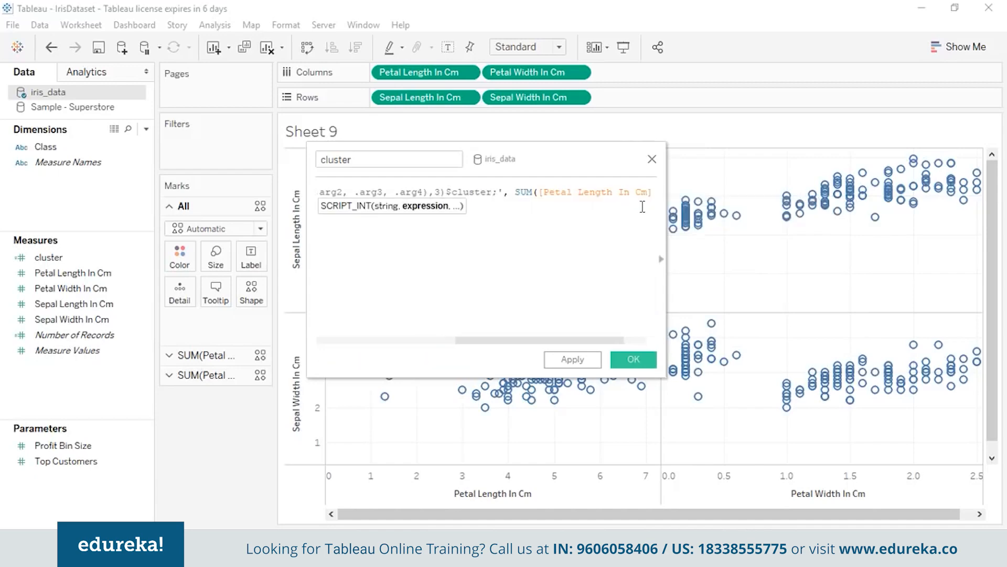
left_click_drag(516, 192, 661, 191)
key("ctrl+c")
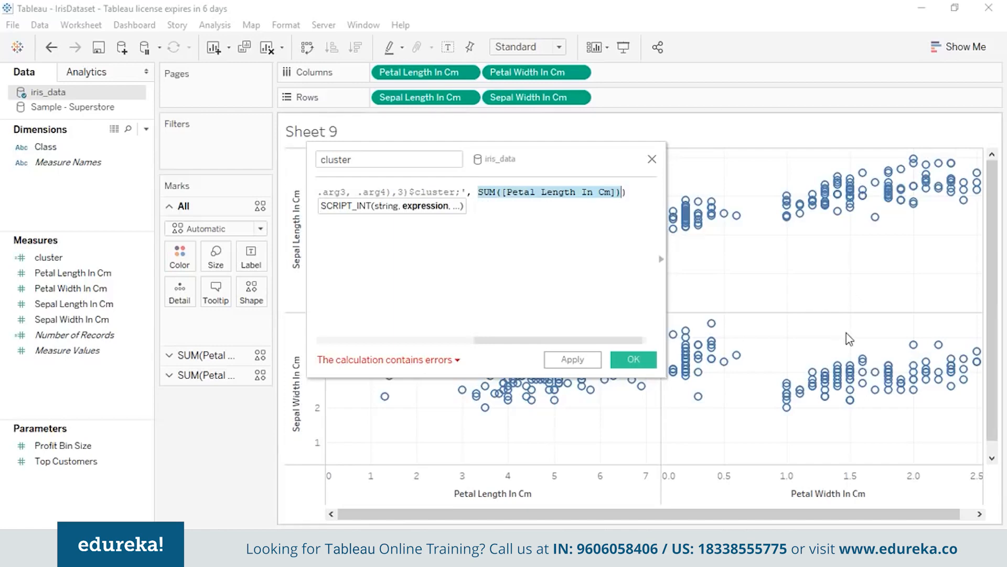
Add SUM([Petal Width In Cm]) as the second argument by pasting the copied SUM expression and swapping its field
left_click(598, 184)
type(",")
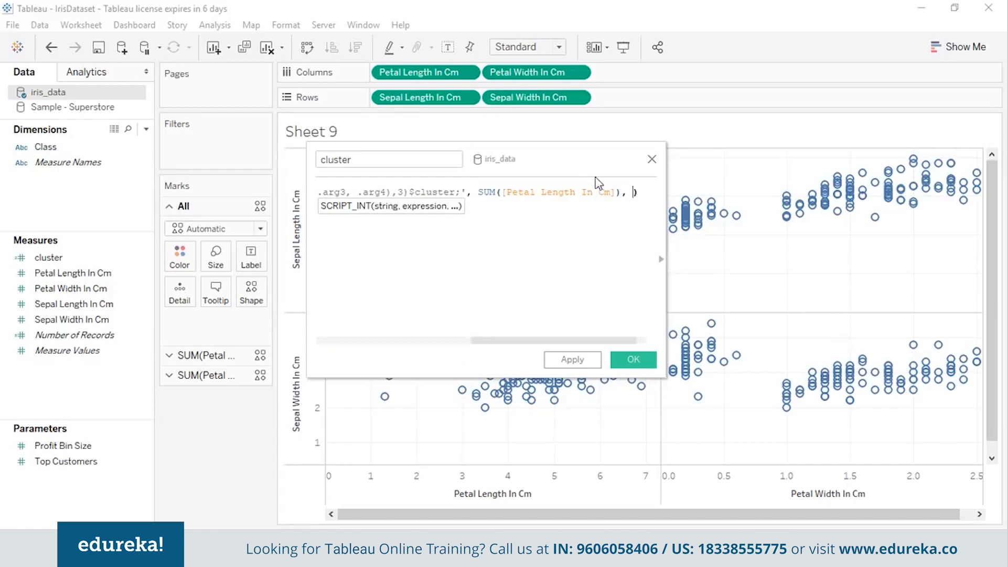
key("ctrl+v")
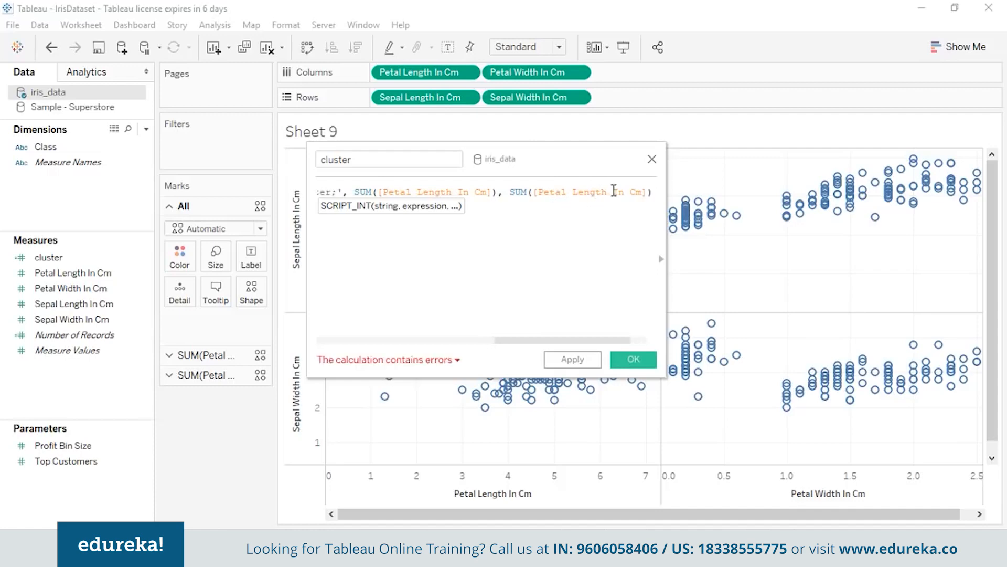
left_click_drag(603, 191, 579, 193)
key("BackSpace")
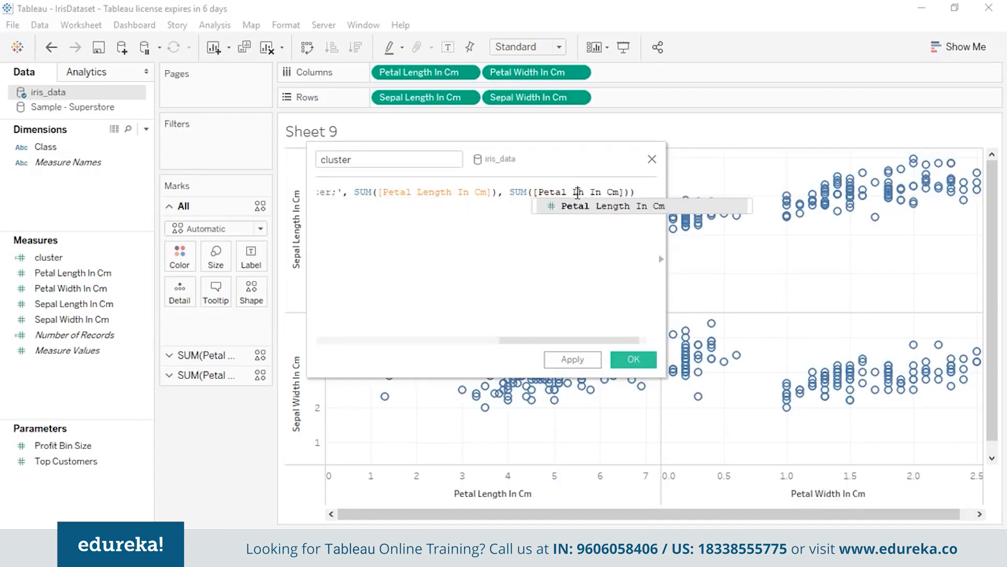
key("BackSpace")
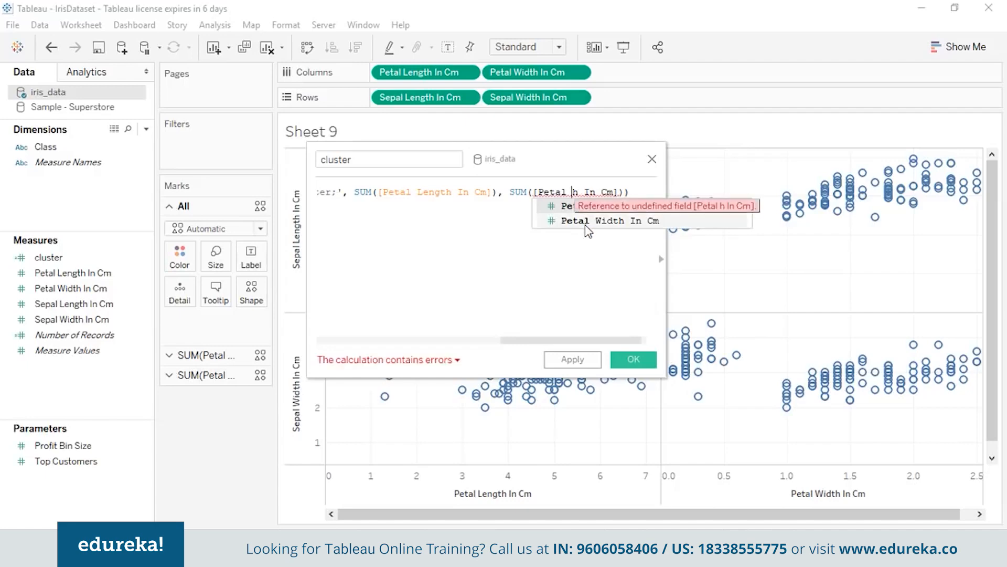
left_click(584, 222)
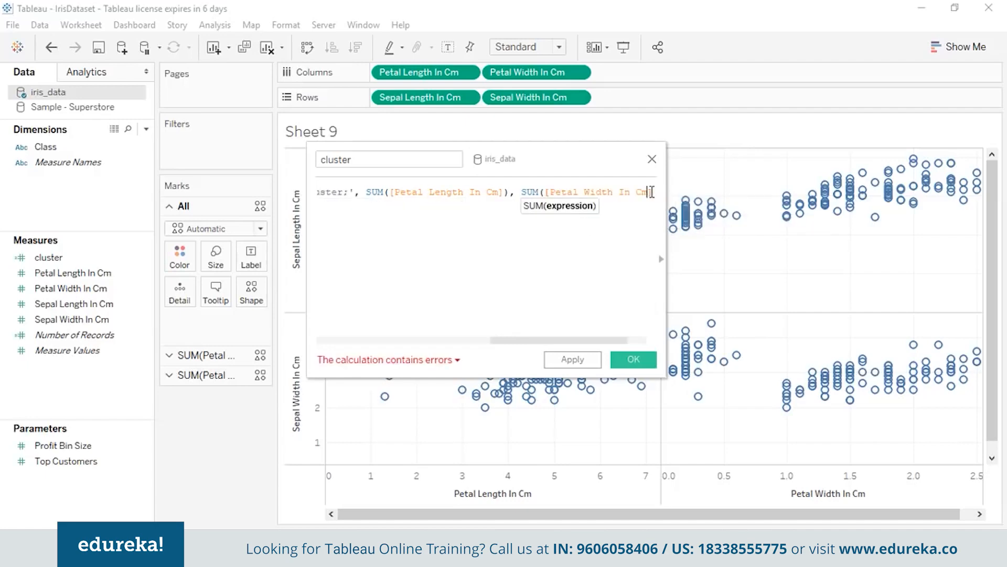
type(")")
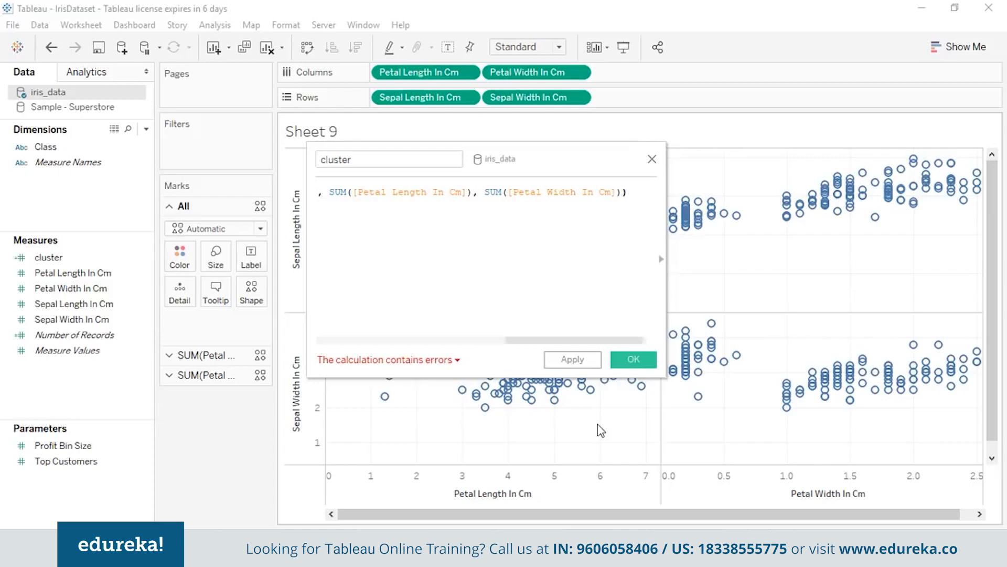
Paste the SUM expression as the third argument and change its field so it reads SUM([Sepal Length In Cm])
type(",")
key("ctrl+v")
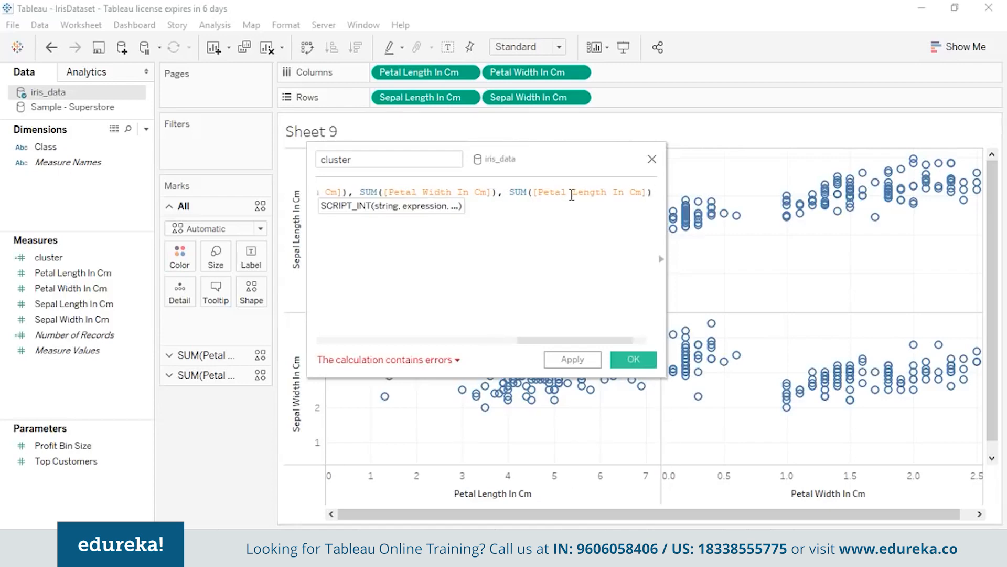
left_click(567, 192)
left_click_drag(566, 192, 540, 194)
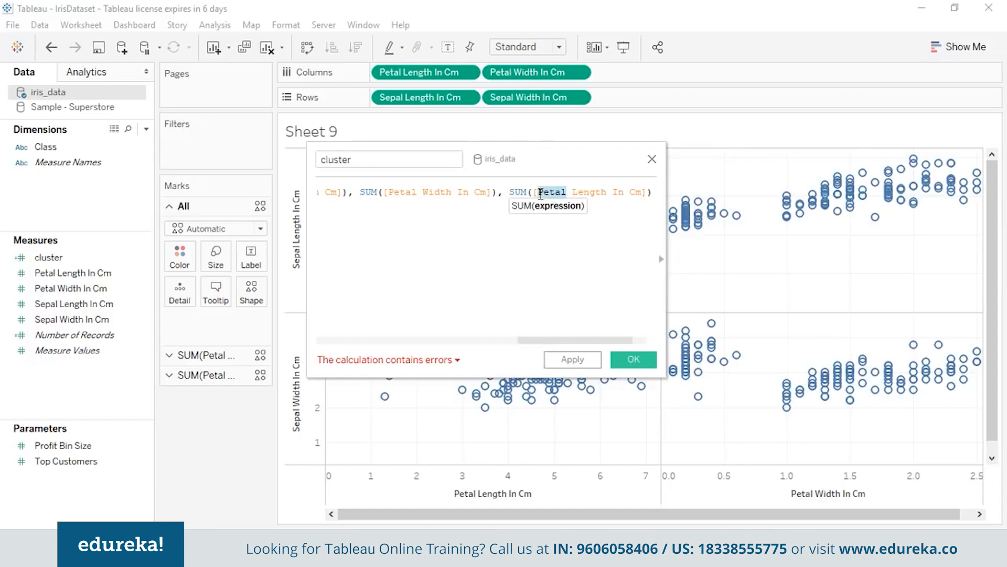
type("SE")
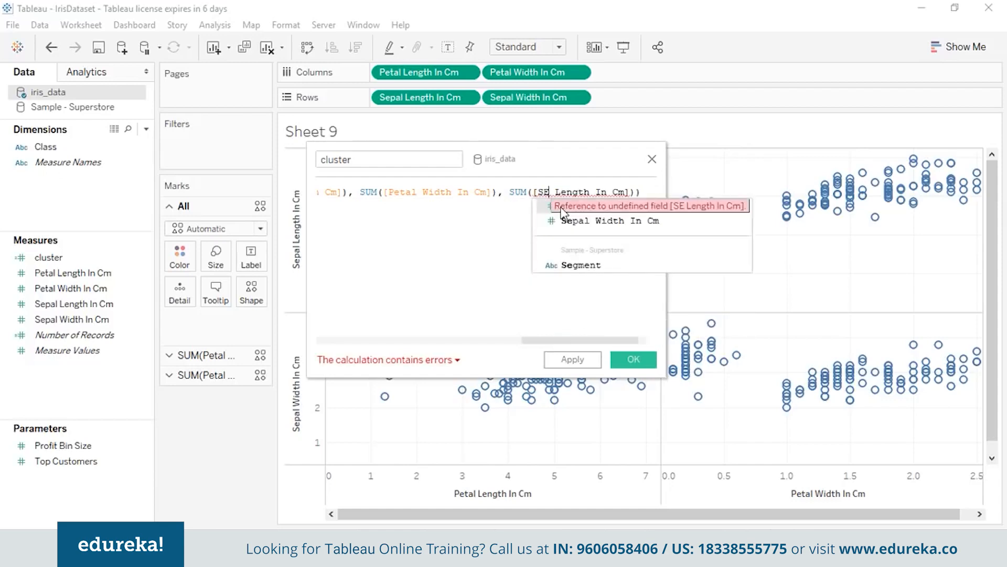
left_click(563, 206)
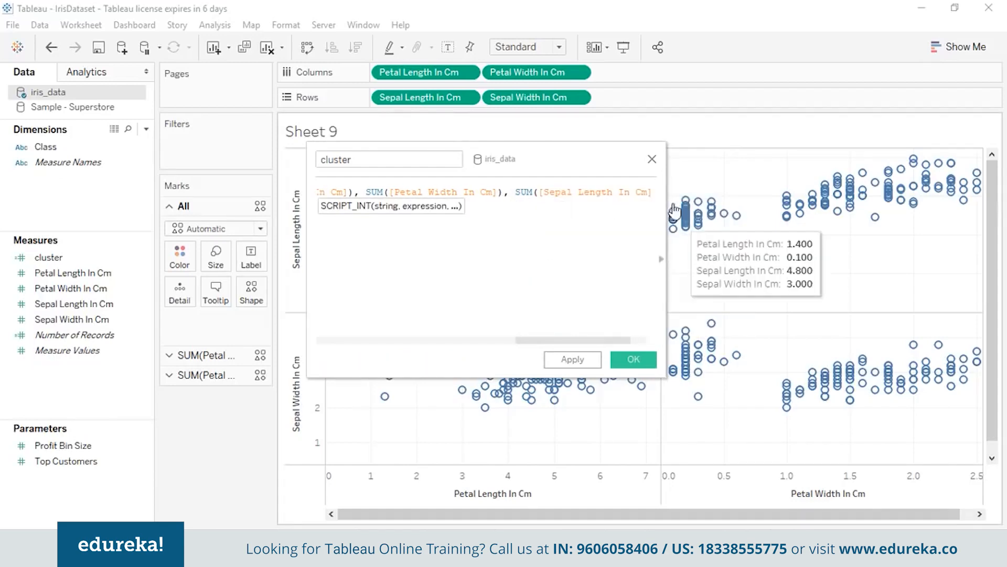
left_click(651, 192)
type(")")
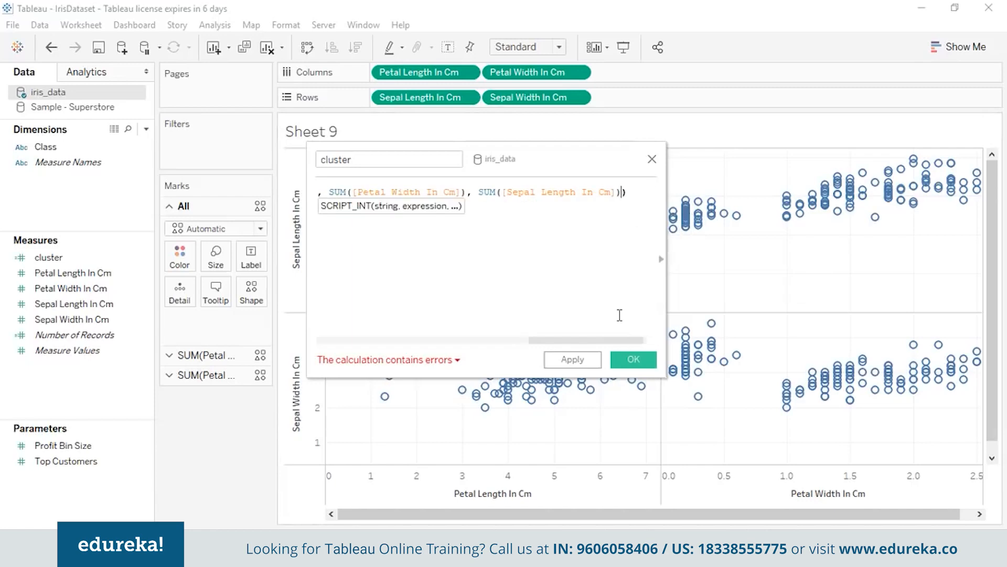
Add SUM([Sepal Width In Cm]) as the fourth argument and close the SCRIPT_INT formula
type(",")
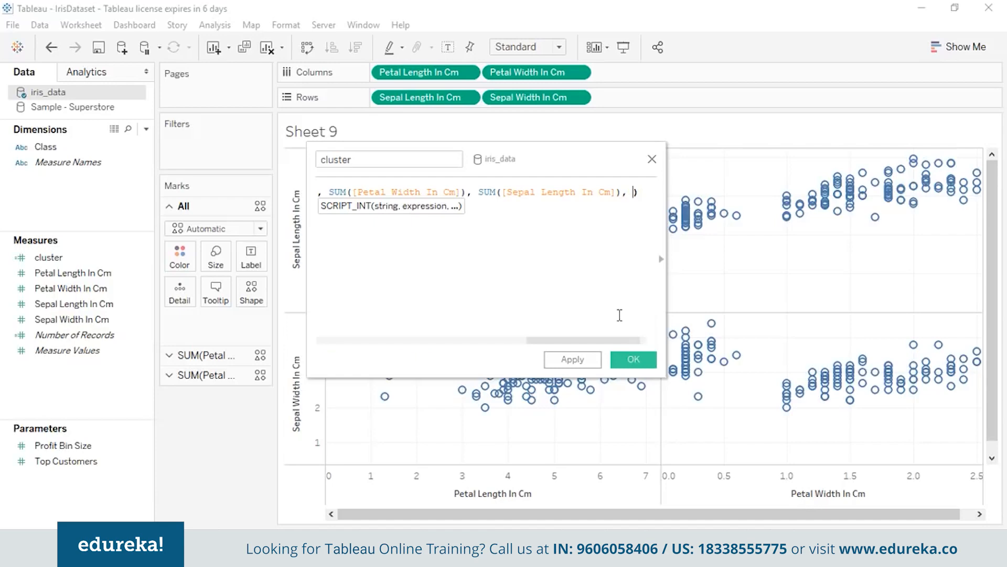
key("ctrl+v")
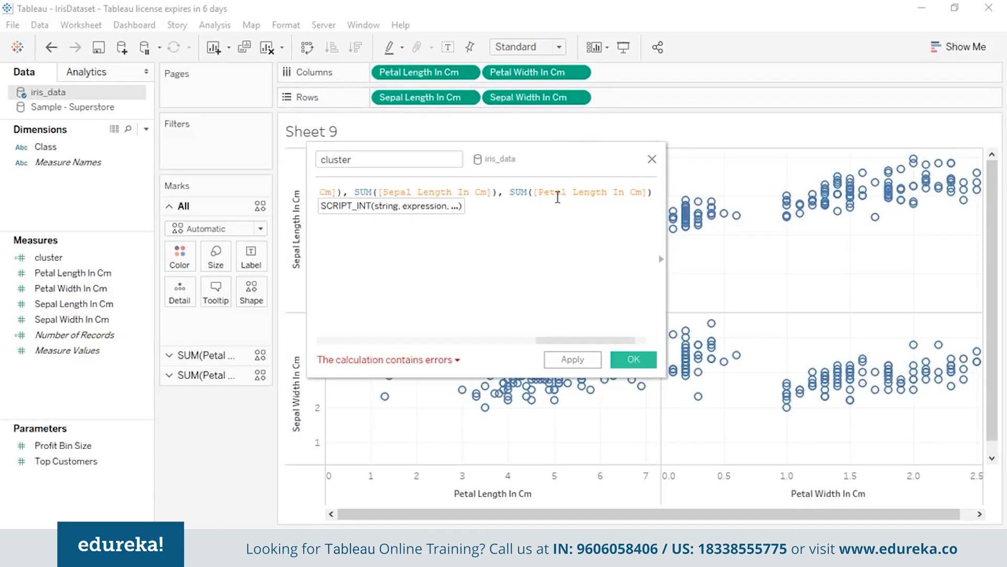
left_click_drag(608, 192, 542, 193)
type("s")
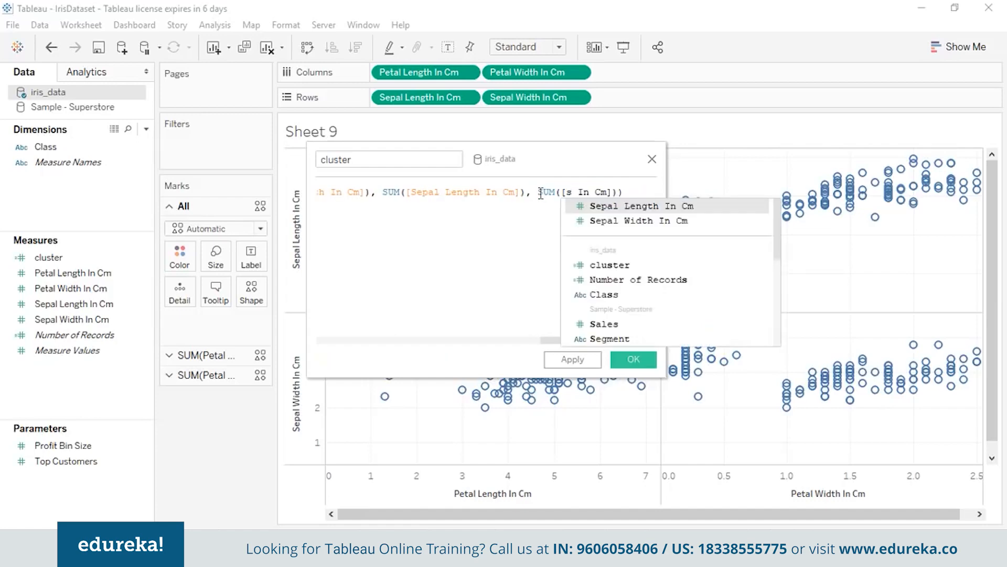
left_click(593, 221)
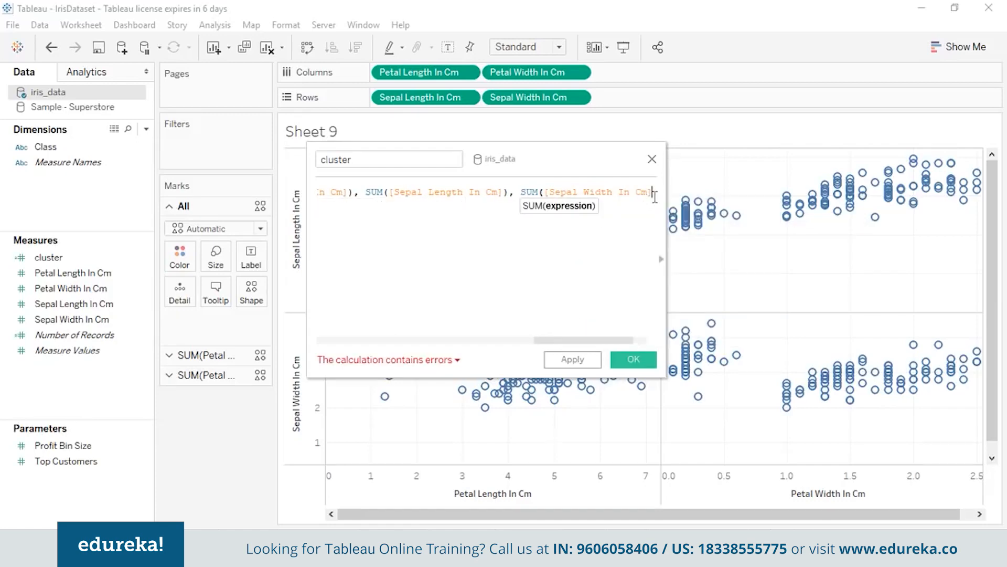
type("))")
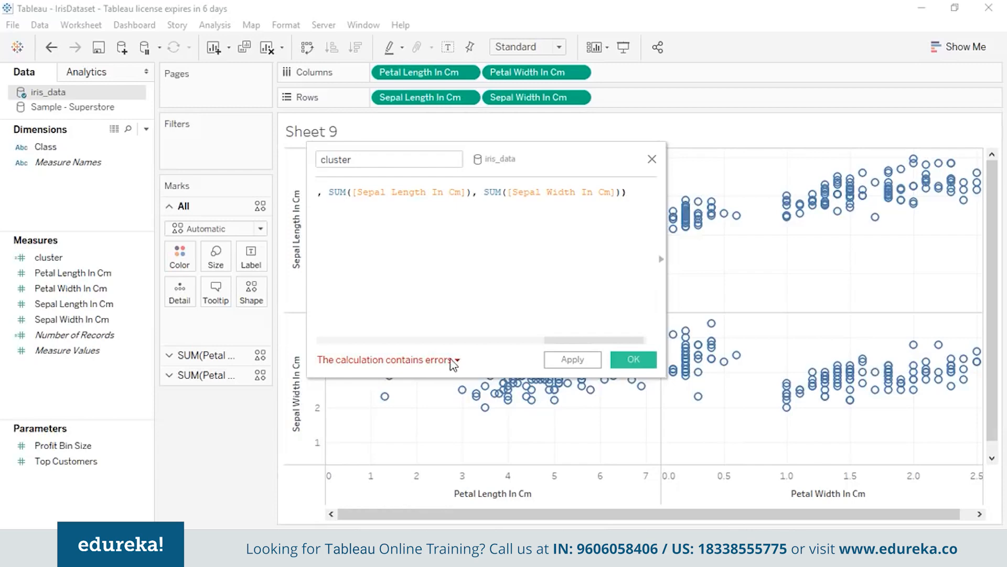
Check the calculation error, rename the calculated field cluster 2, and save it
left_click(458, 361)
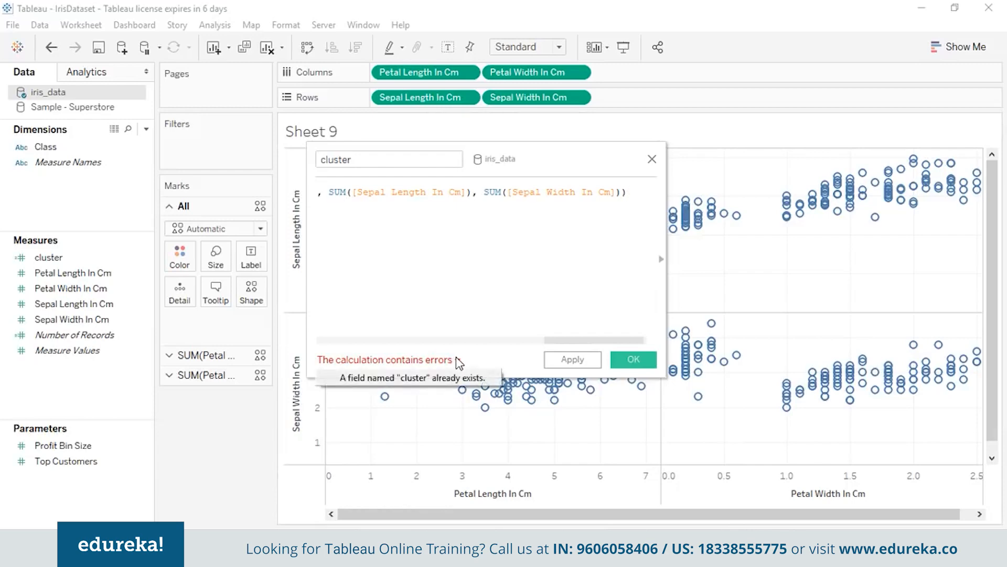
left_click(365, 164)
type("2")
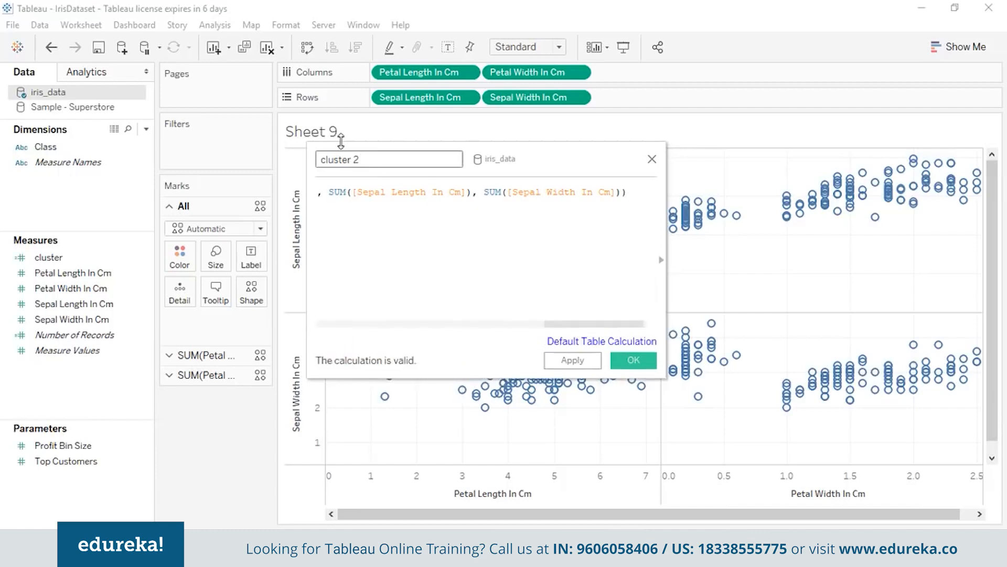
left_click(597, 362)
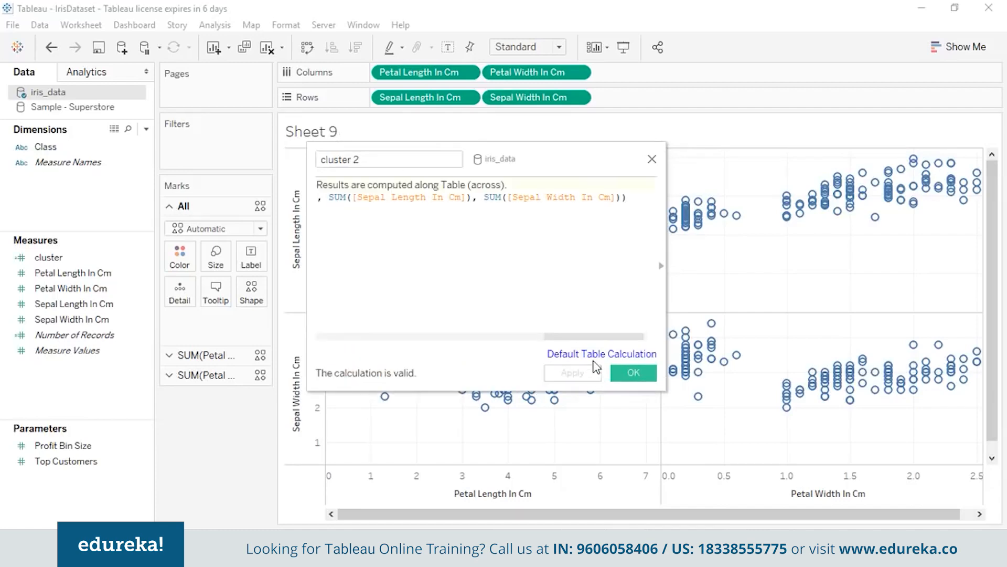
left_click(632, 373)
Color the marks in all scatter plots by the existing cluster measure
mouse_move(737, 215)
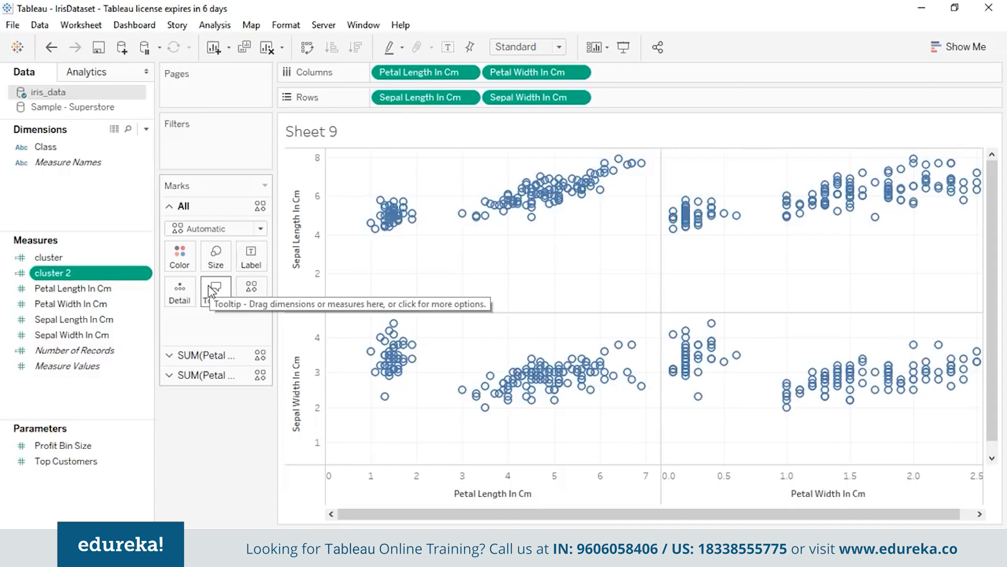
left_click(82, 258)
left_click_drag(84, 265, 181, 254)
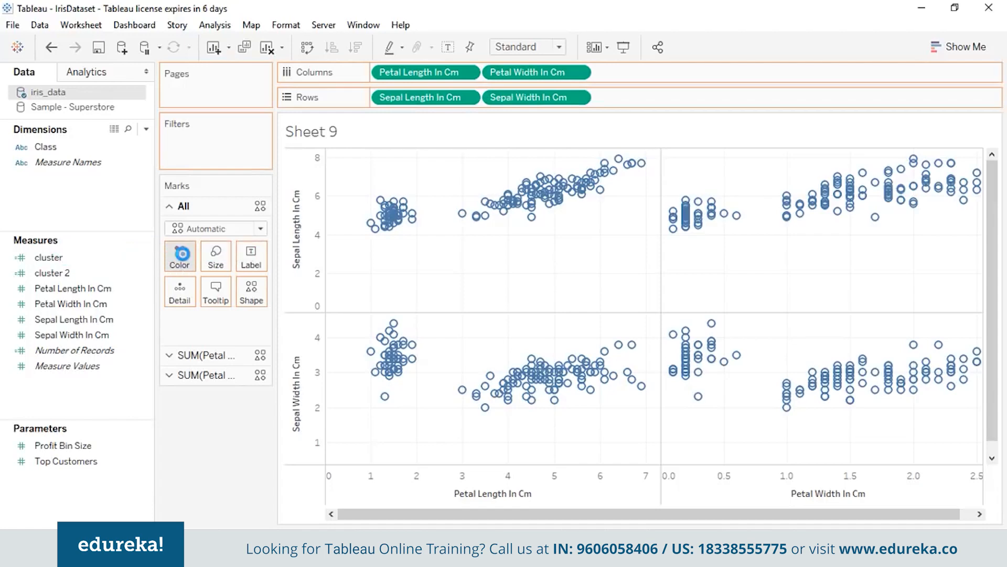
left_click_drag(181, 254, 183, 257)
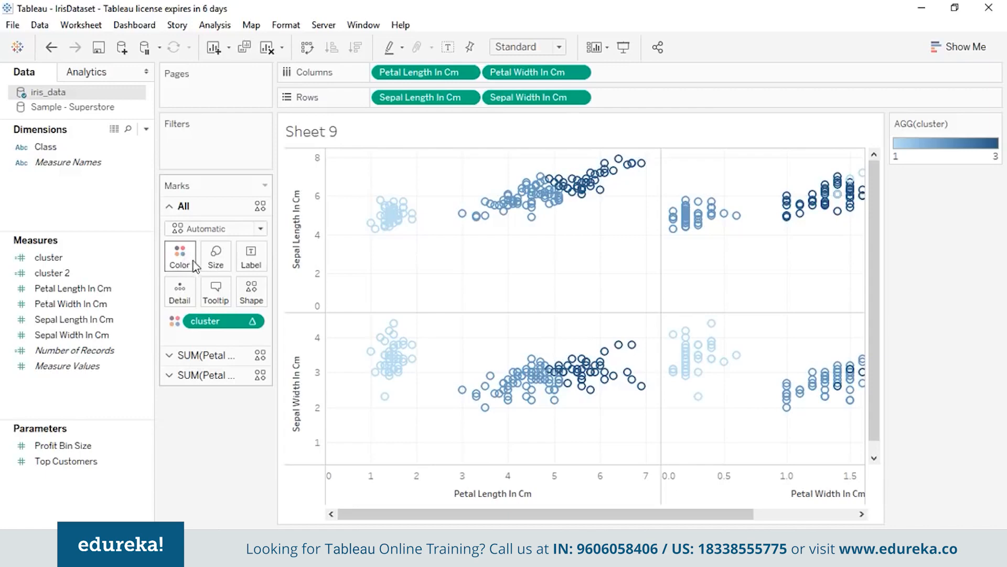
Set the color palette of the cluster measure to Temperature Diverging
left_click(190, 262)
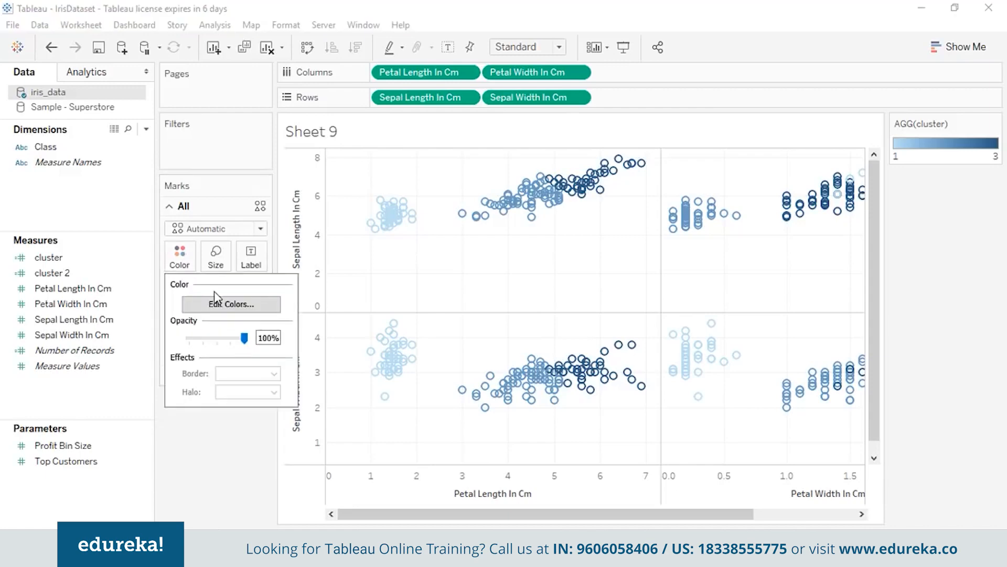
left_click(226, 304)
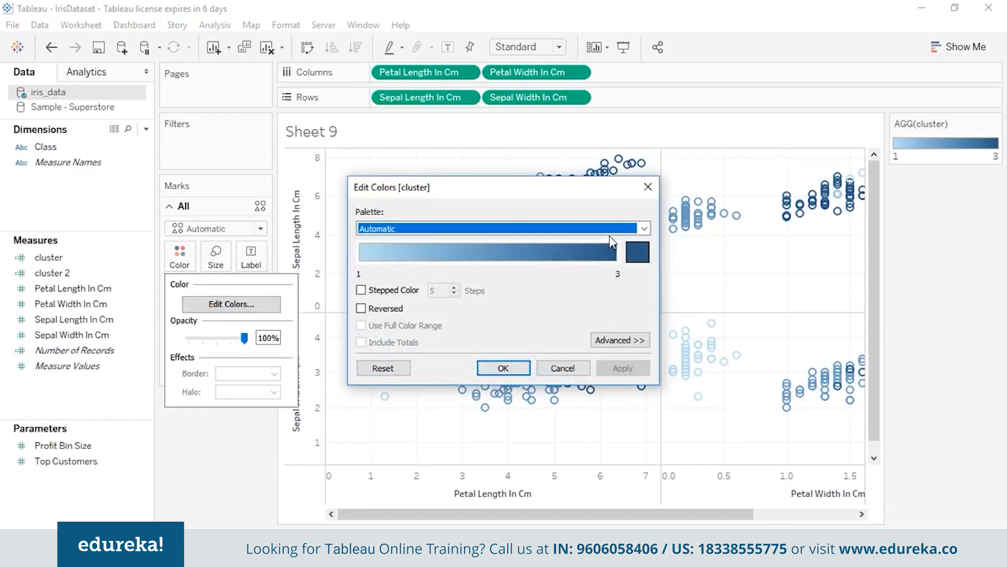
left_click(644, 229)
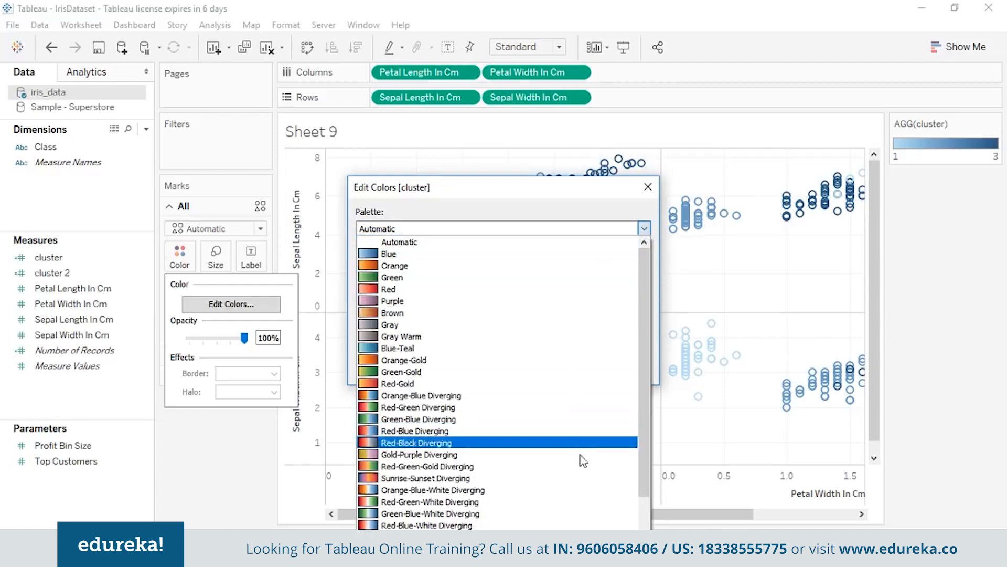
scroll(580, 478, "down", 2)
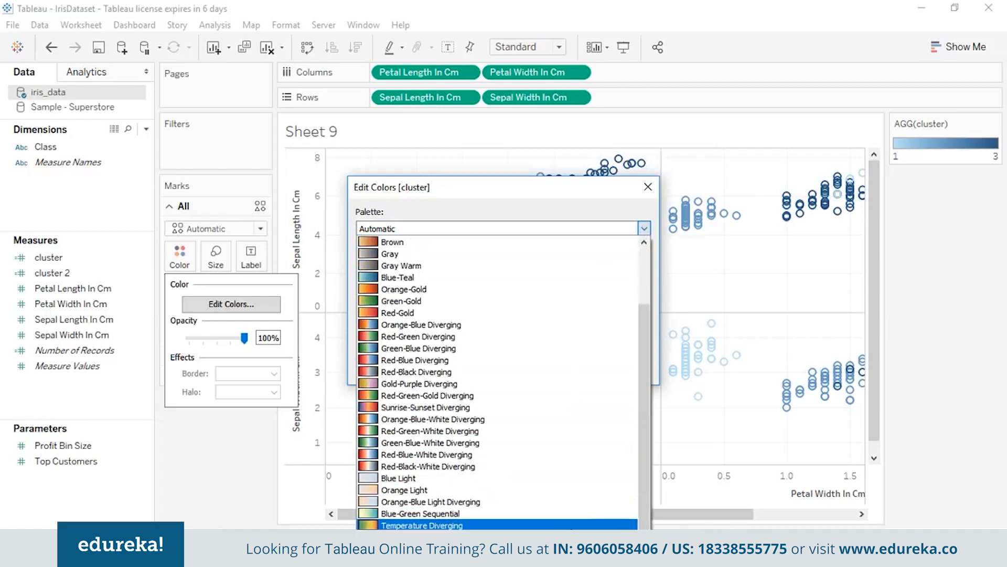
left_click(566, 525)
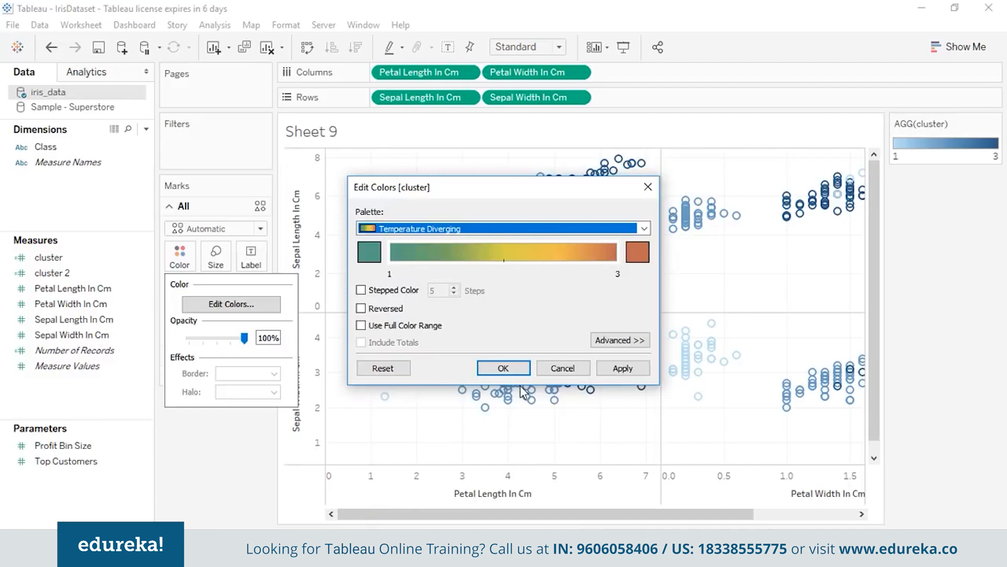
left_click(621, 367)
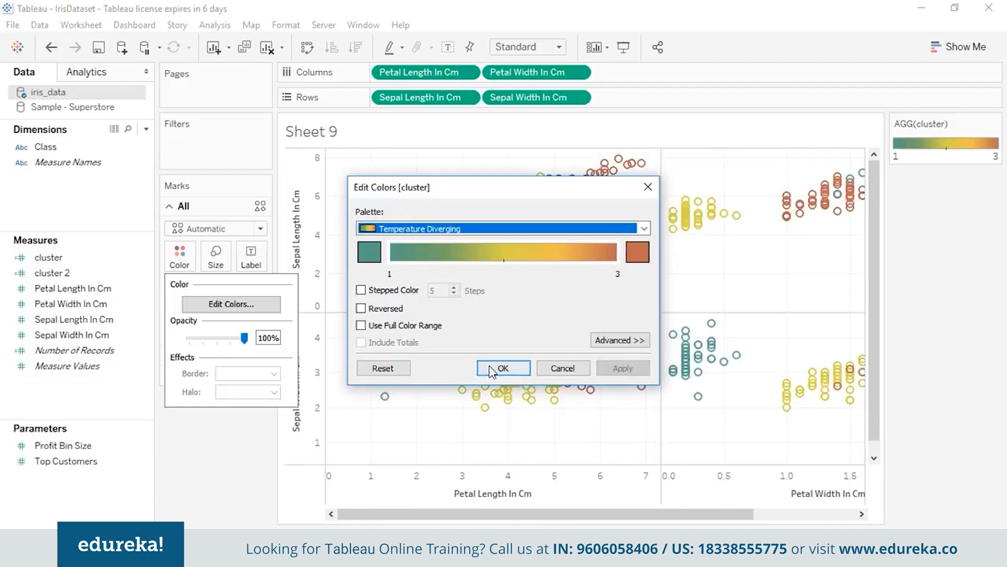
left_click(491, 368)
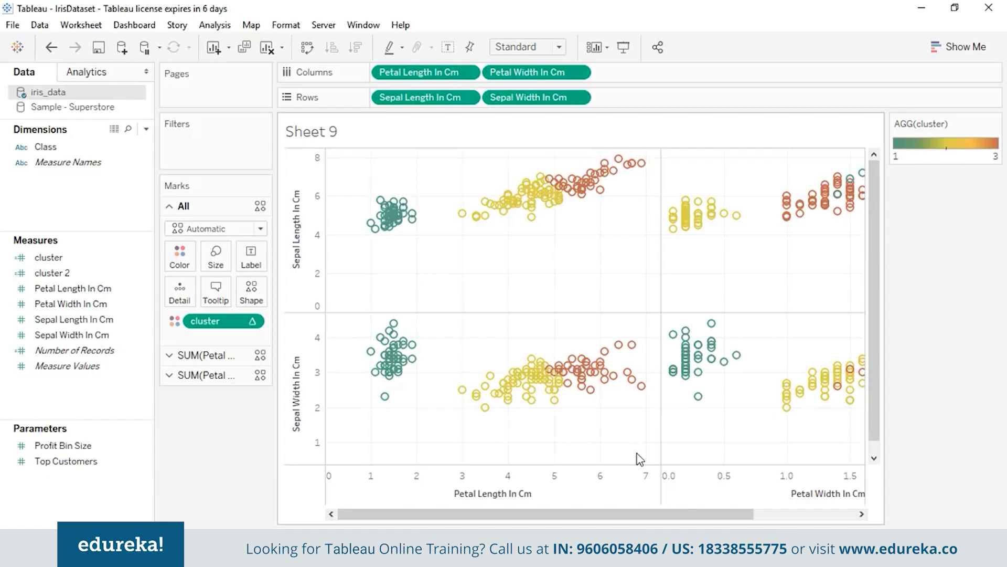
Switch to Google Chrome and browse the Viz of the Day examples in the Tableau Public gallery
key("alt+Tab")
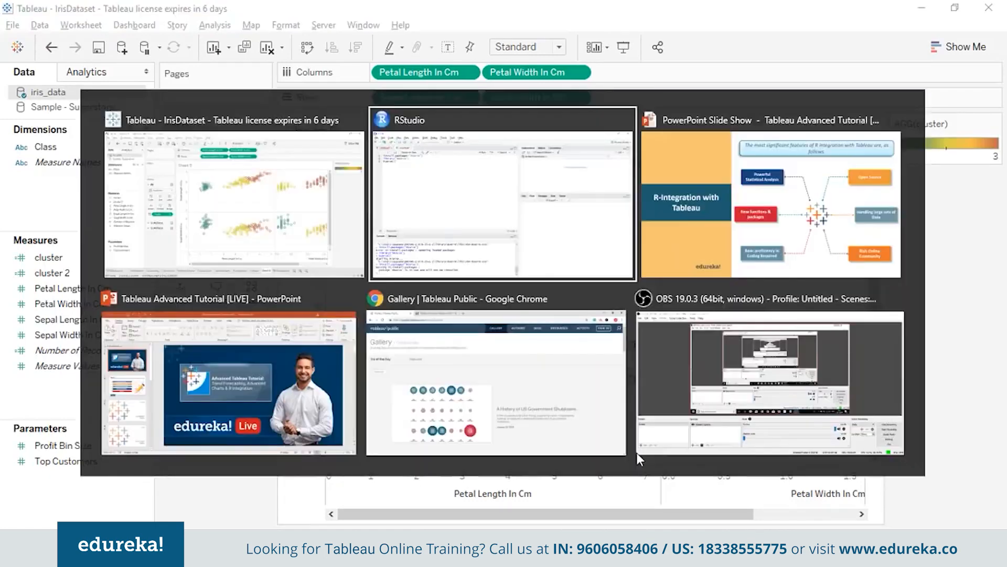
key("Tab")
key("Tab")
key("Tab")
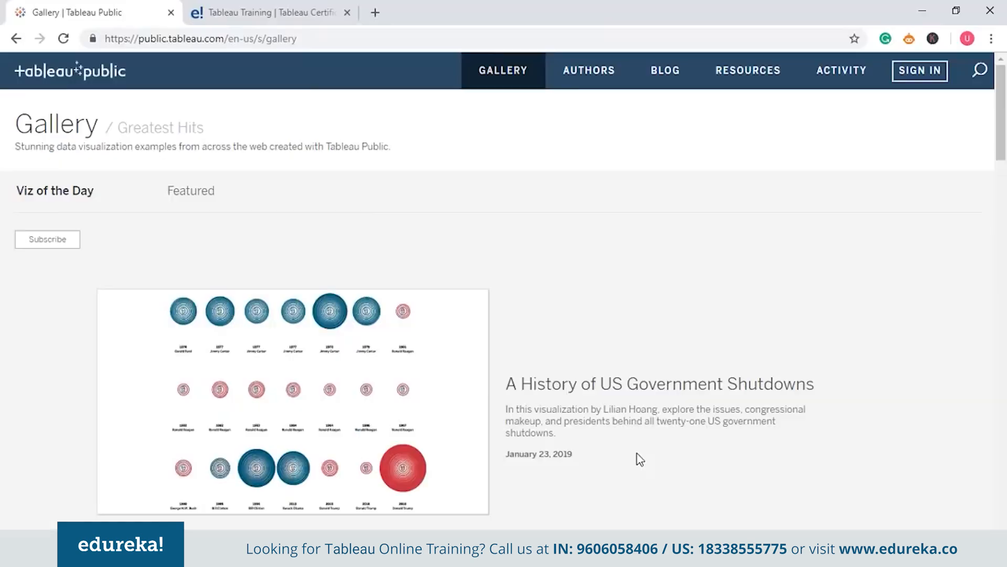
scroll(637, 457, "down", 5)
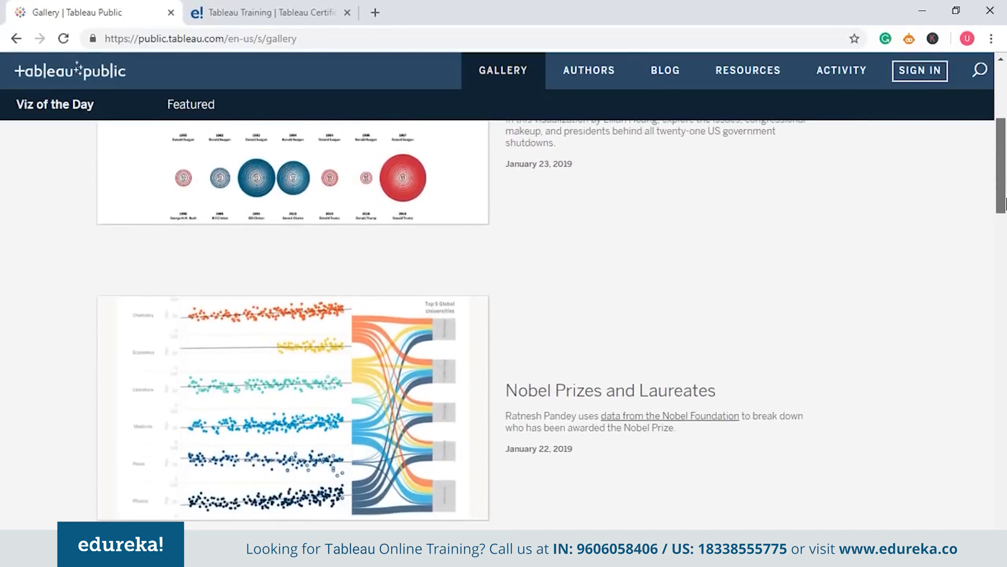
left_click_drag(1005, 204, 991, 147)
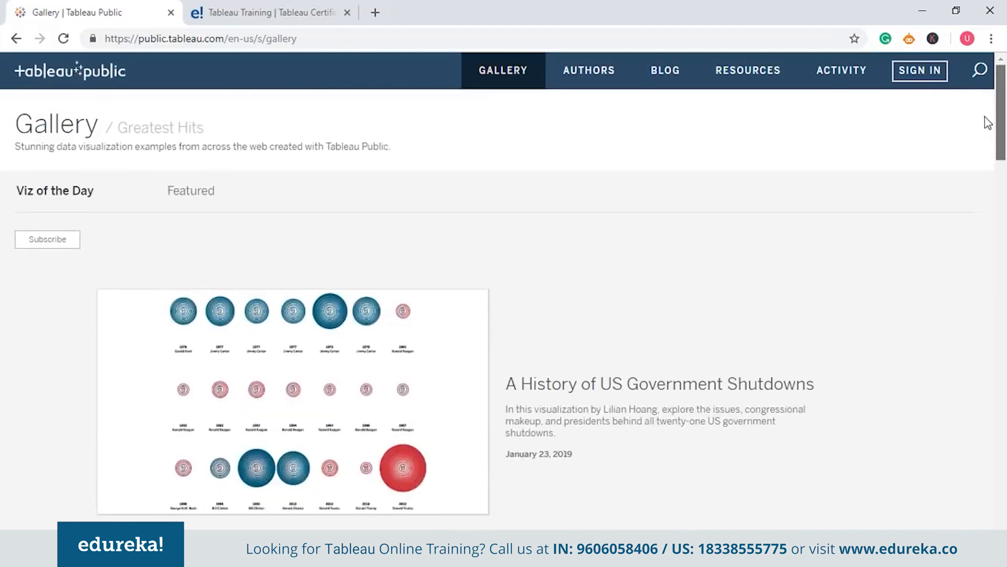